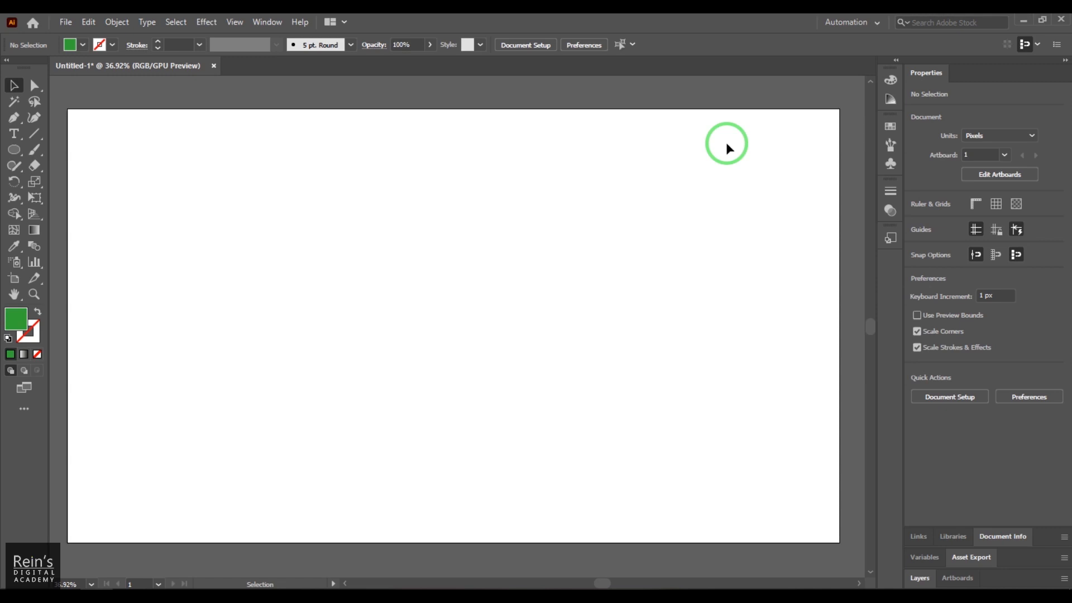
# Show the Actions panel and delete the existing Title01 action from the Default Actions set
pyautogui.click(261, 22)
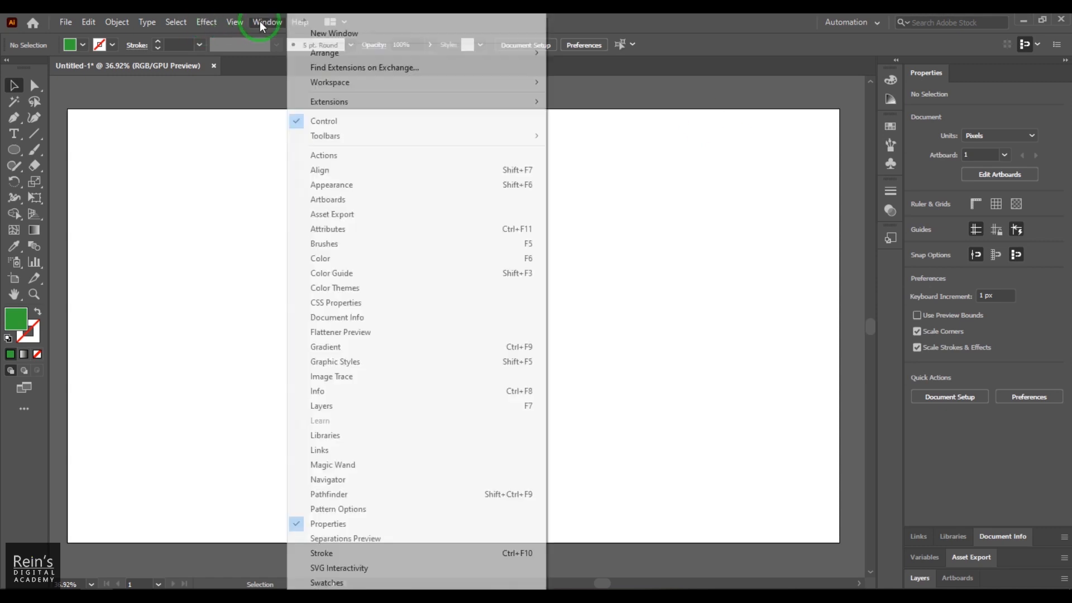
pyautogui.click(456, 162)
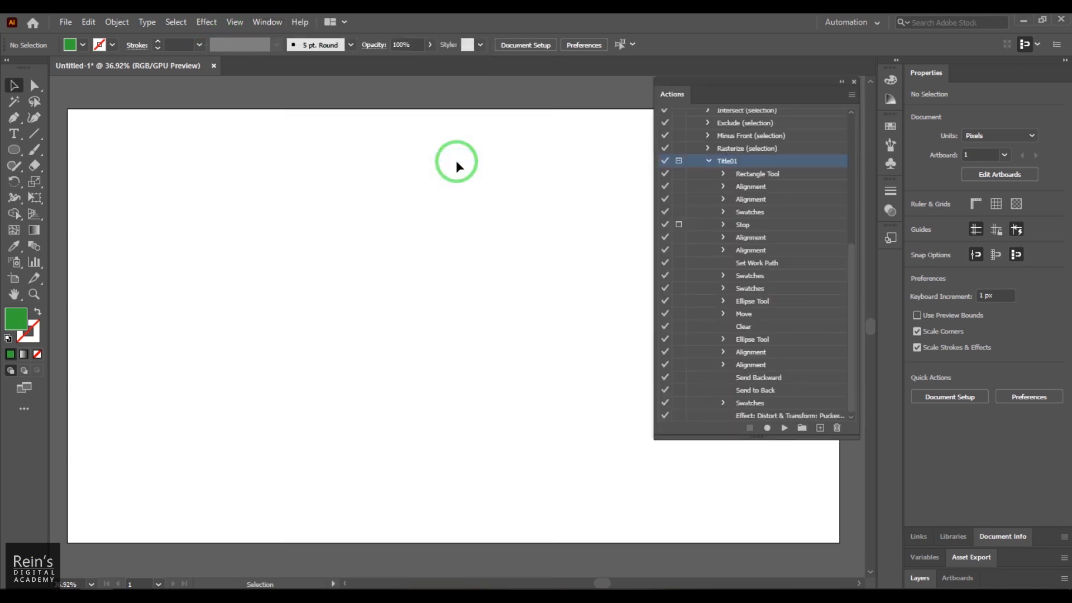
pyautogui.click(707, 161)
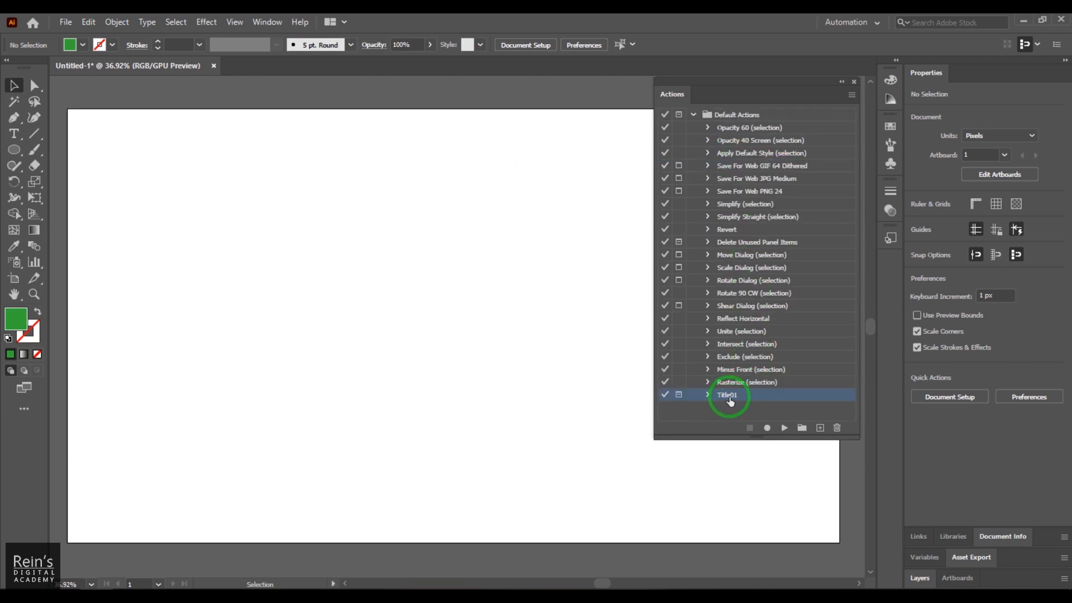
pyautogui.click(837, 427)
pyautogui.click(524, 325)
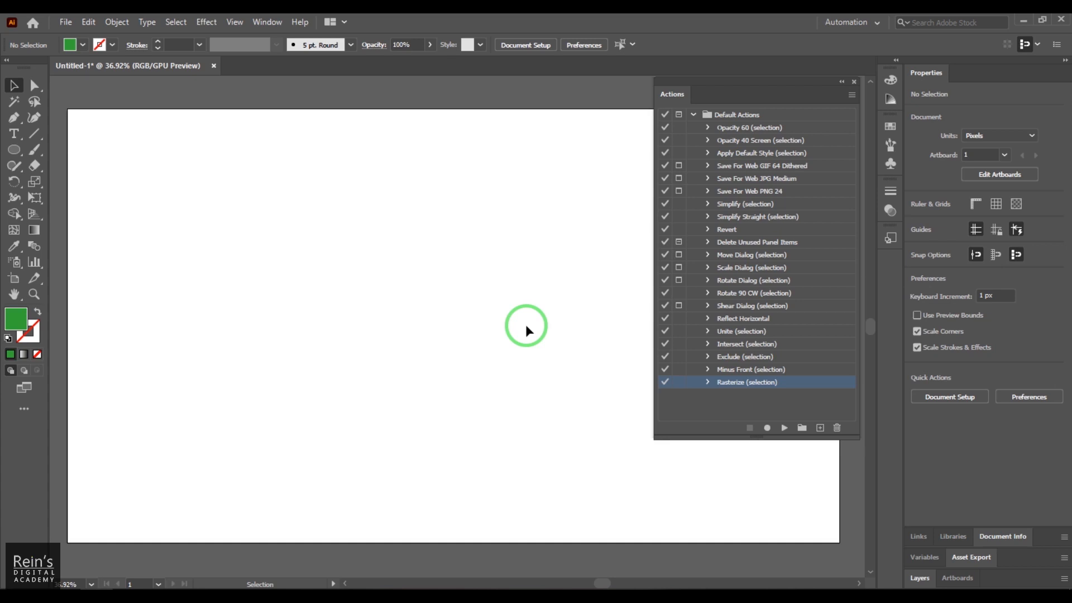
pyautogui.click(851, 95)
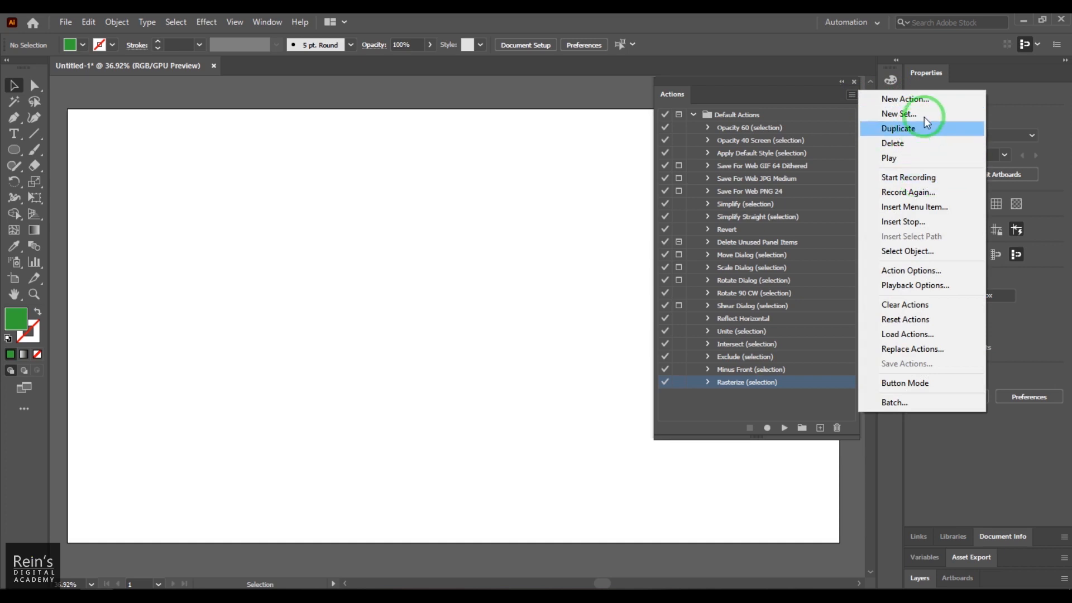
pyautogui.click(905, 99)
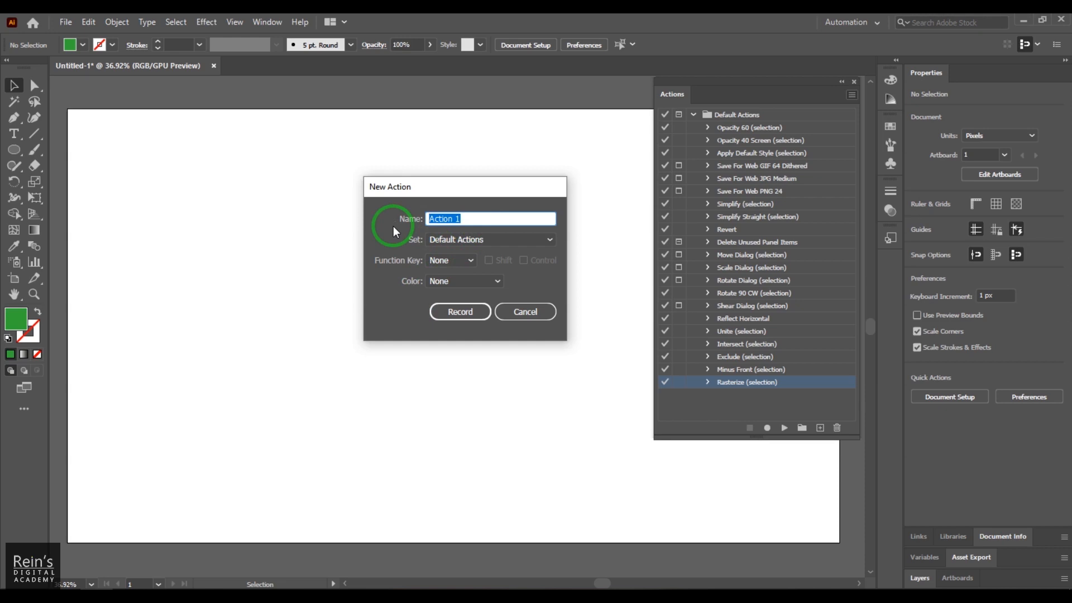
pyautogui.write('Title01')
pyautogui.click(482, 240)
pyautogui.click(479, 257)
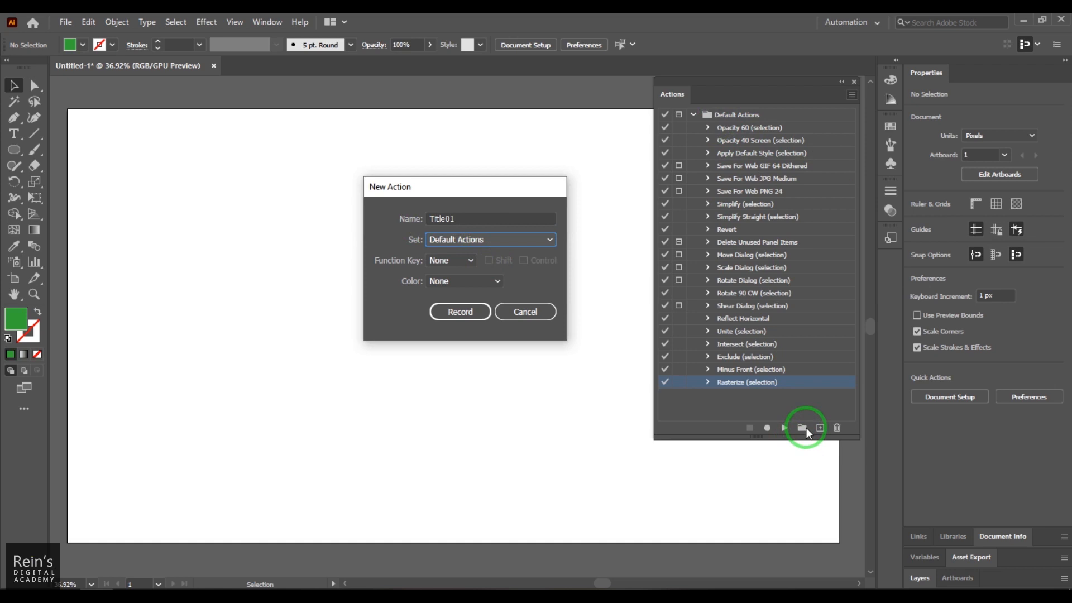
pyautogui.click(530, 311)
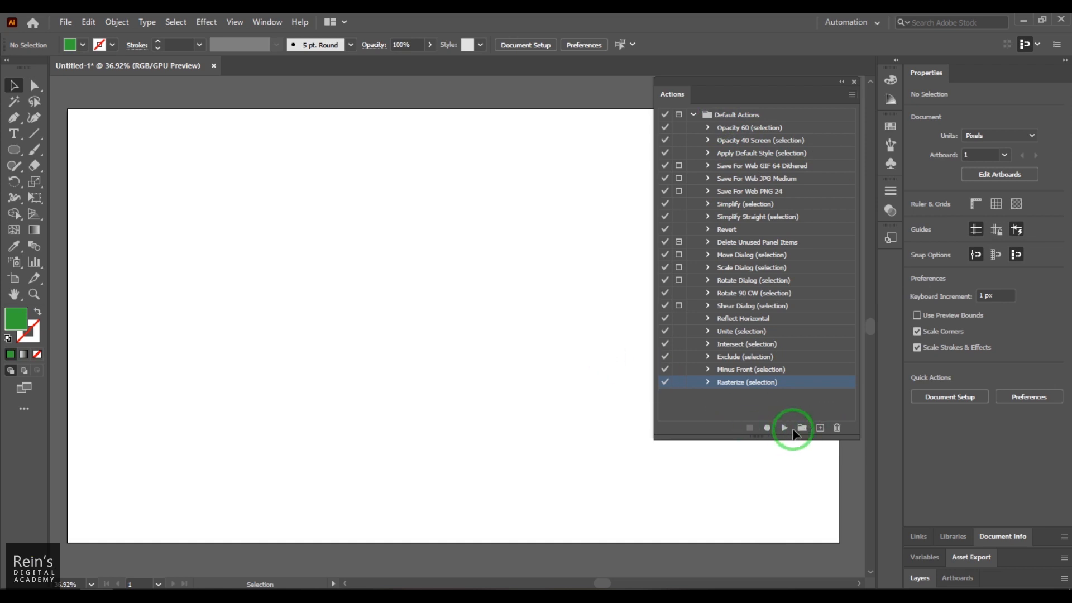
# Create a new action set named with the person's first name and collapse the Default Actions set
pyautogui.click(805, 427)
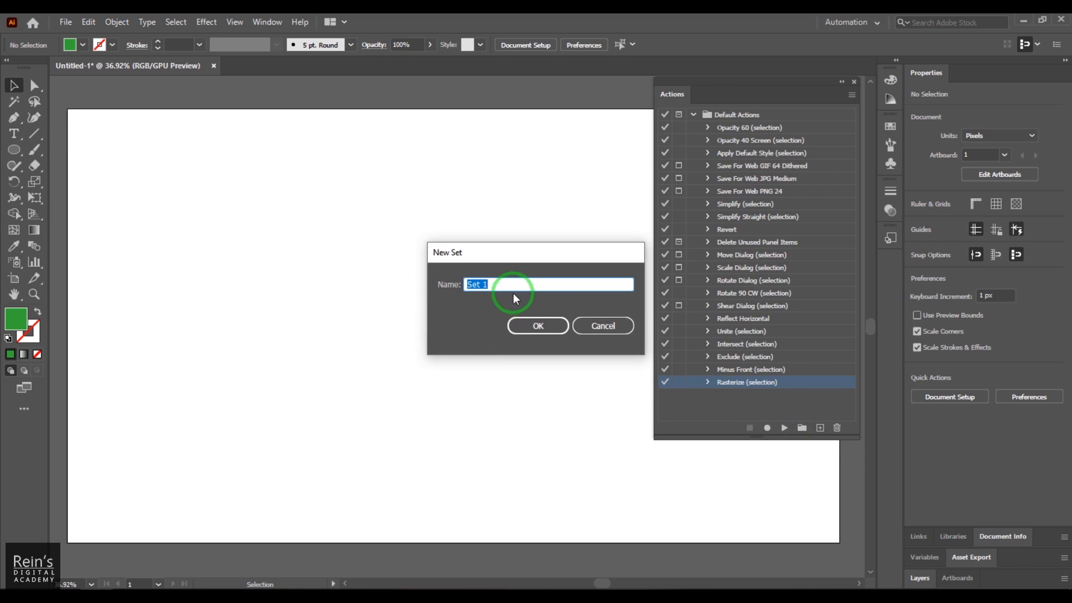
pyautogui.write('Rein')
pyautogui.press('BackSpace')
pyautogui.press('BackSpace')
pyautogui.press('BackSpace')
pyautogui.press('BackSpace')
pyautogui.write('Vis')
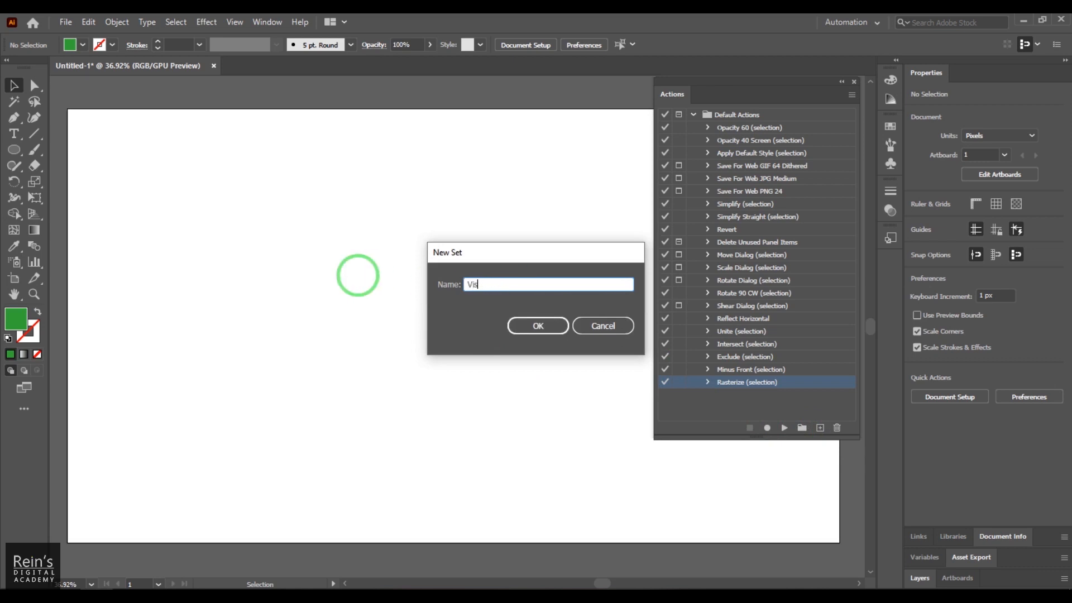
pyautogui.write('hal')
pyautogui.click(534, 327)
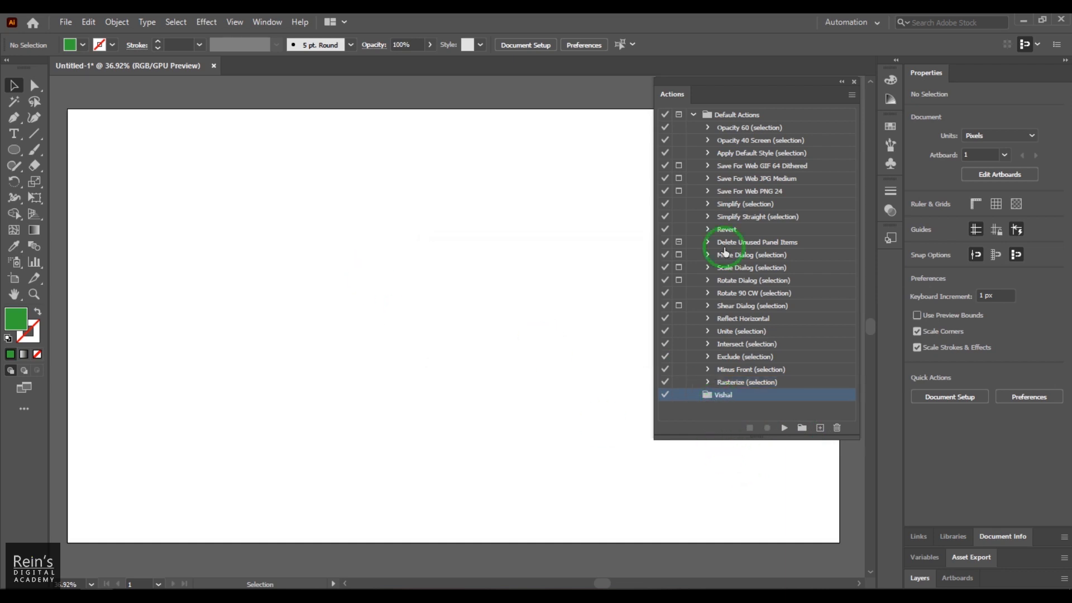
pyautogui.click(693, 115)
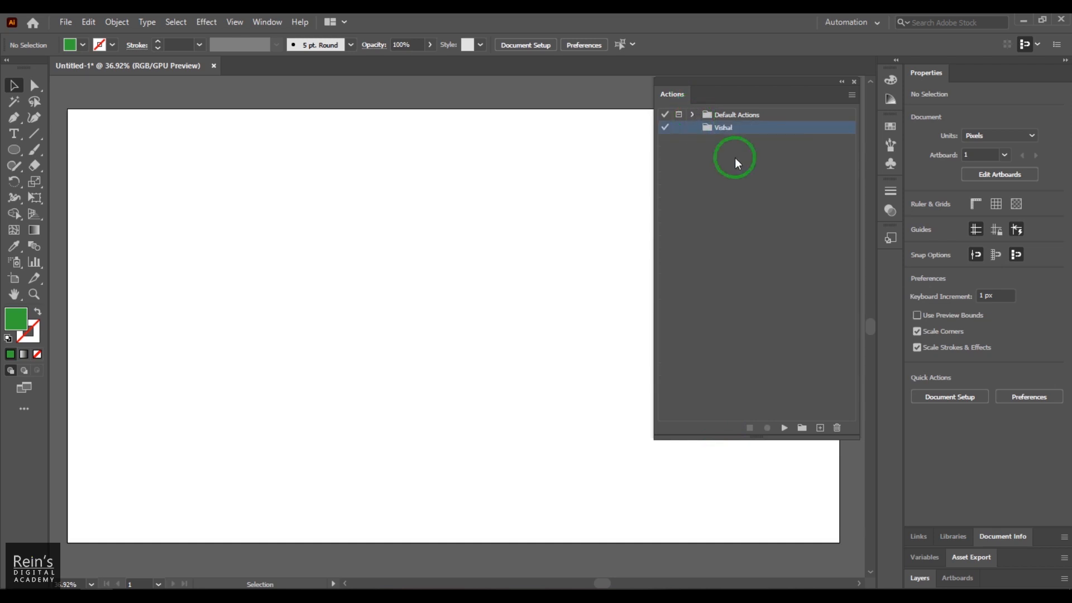
# Start a new action named Title01 in the newly created custom set
pyautogui.click(820, 428)
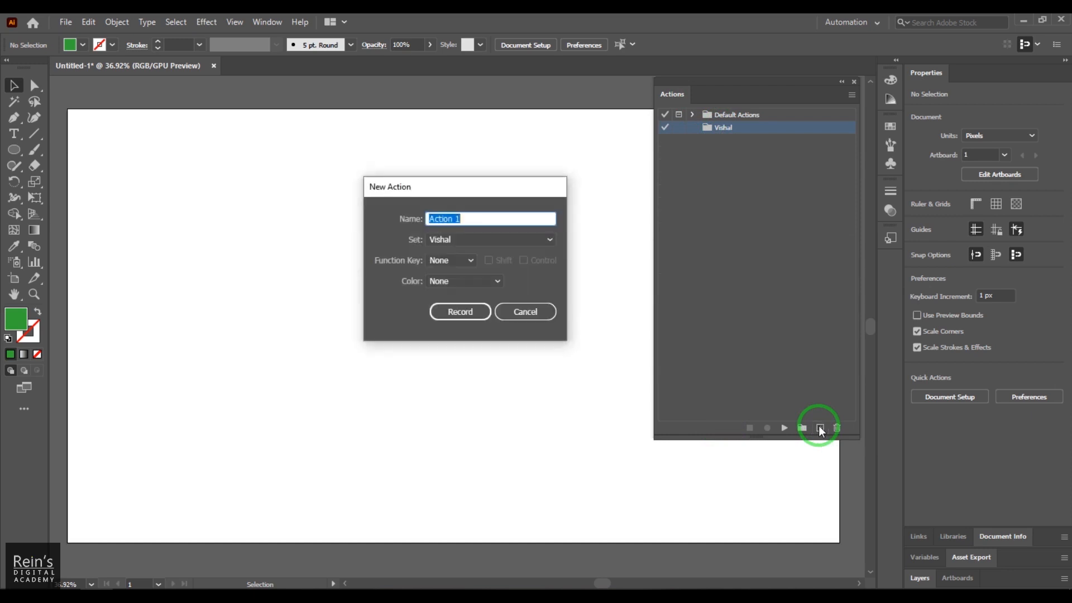
pyautogui.click(448, 245)
pyautogui.click(465, 254)
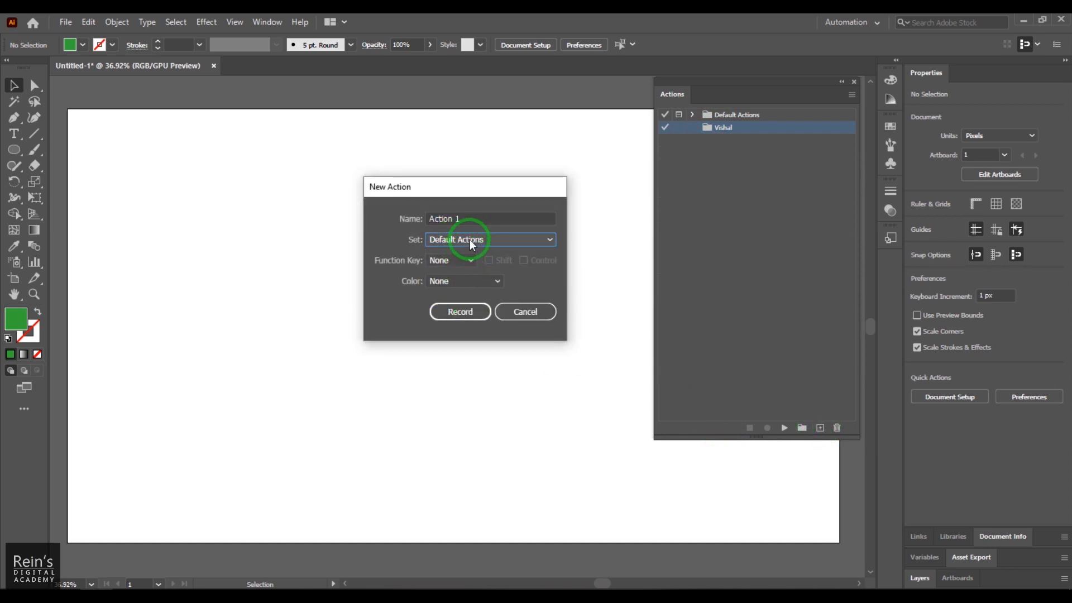
pyautogui.click(471, 240)
pyautogui.click(472, 262)
pyautogui.click(469, 218)
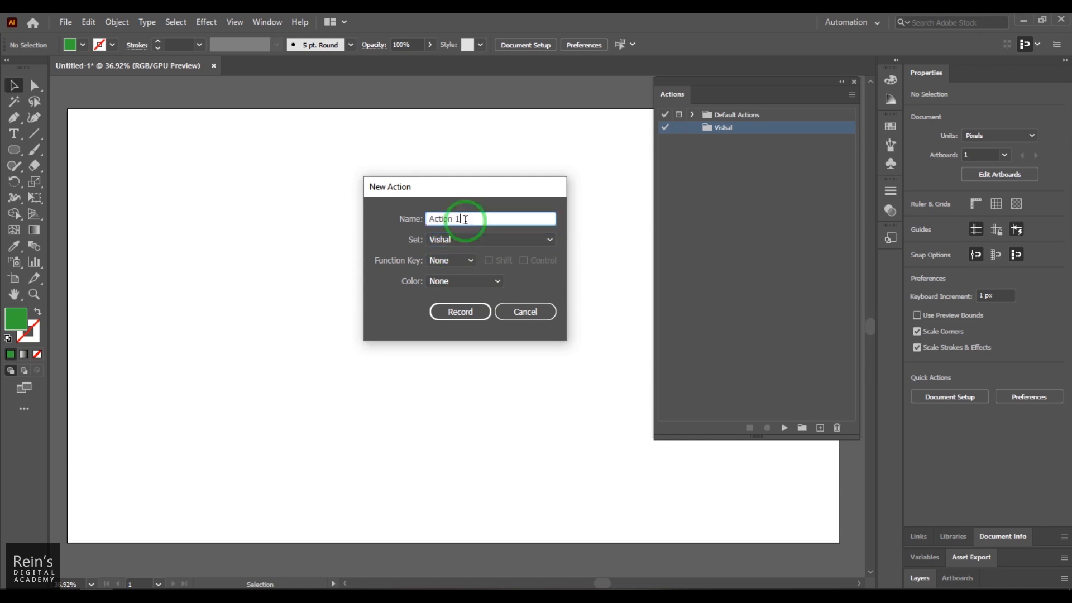
pyautogui.write('Title01')
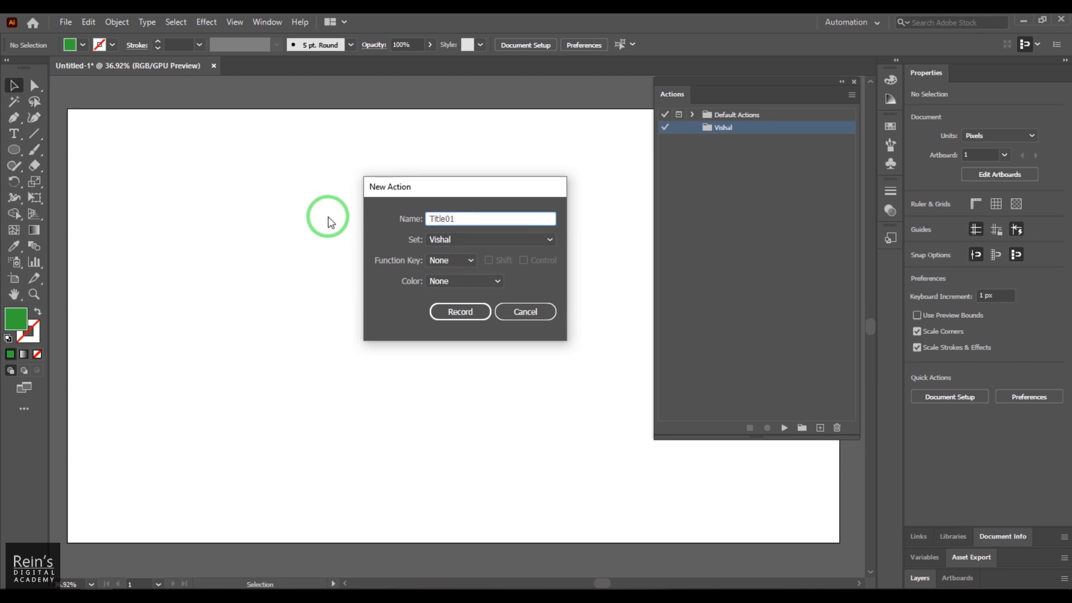
# Assign function key F2 with the Shift and Control modifiers to the new Title01 action
pyautogui.click(449, 259)
pyautogui.click(449, 259)
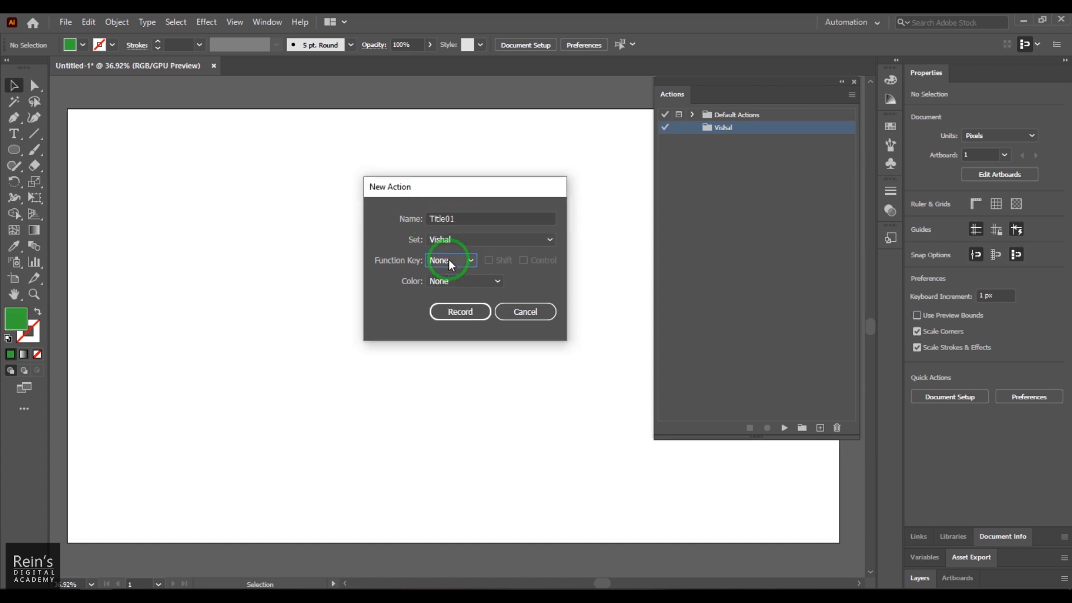
pyautogui.click(450, 260)
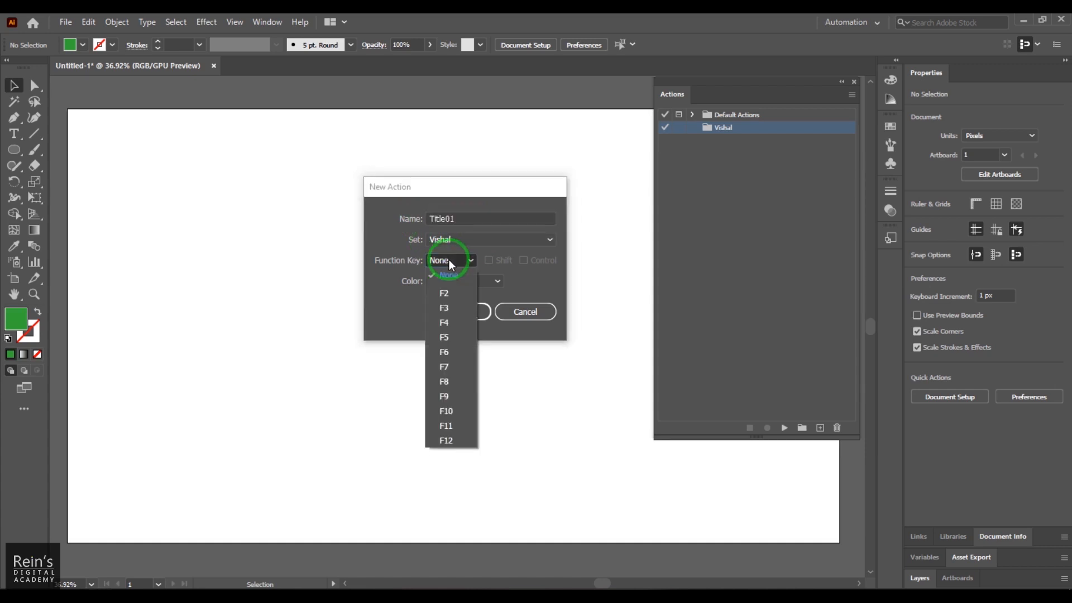
pyautogui.click(448, 294)
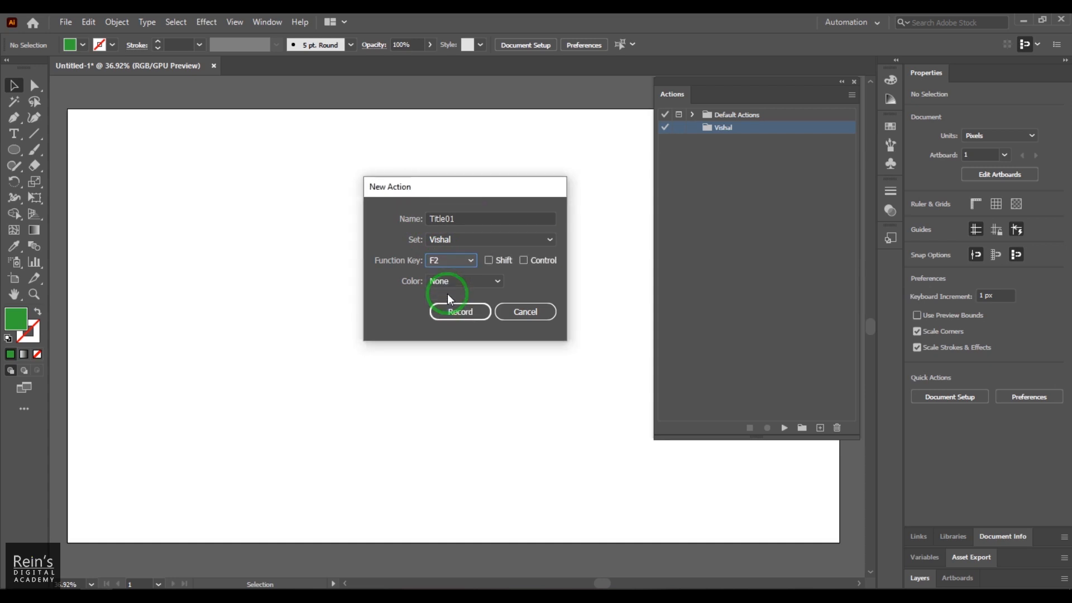
pyautogui.click(434, 260)
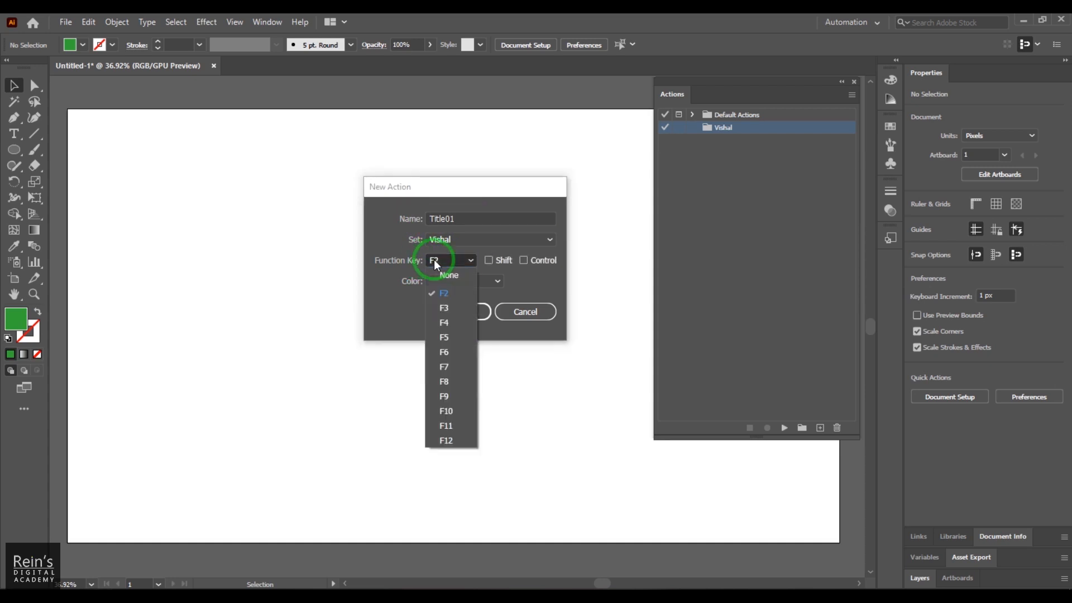
pyautogui.click(447, 292)
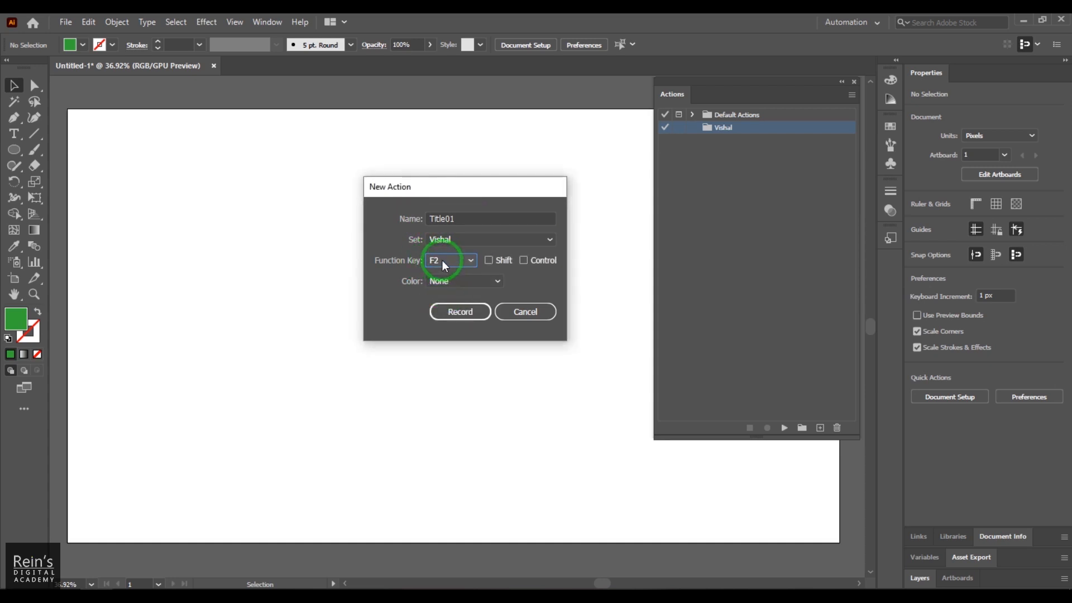
pyautogui.click(445, 266)
pyautogui.click(443, 261)
pyautogui.click(504, 260)
pyautogui.click(524, 259)
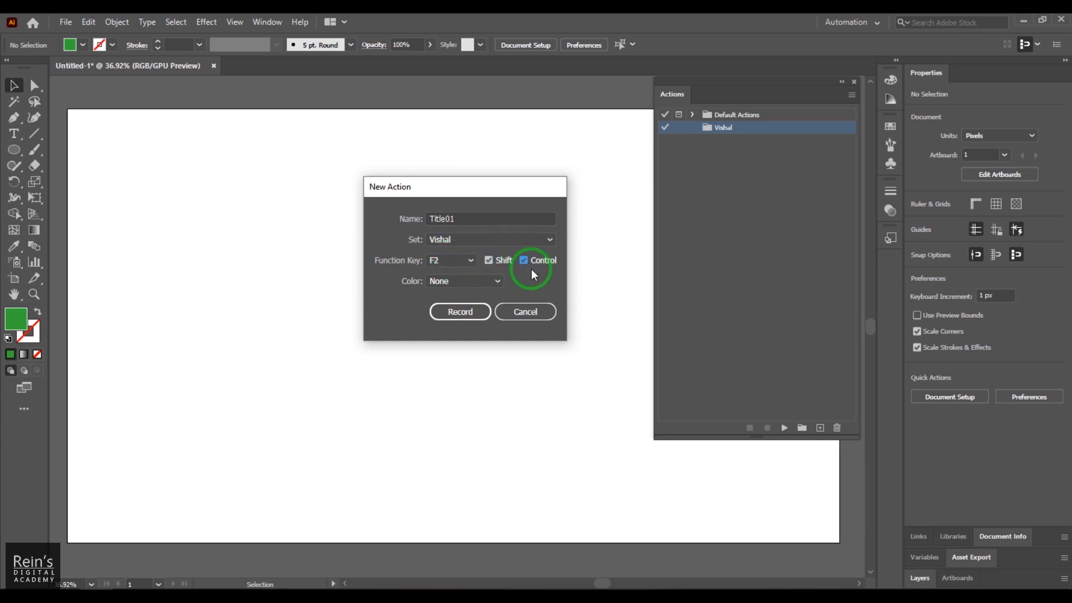
# Set the Title01 action's color to Green and start recording it
pyautogui.click(464, 280)
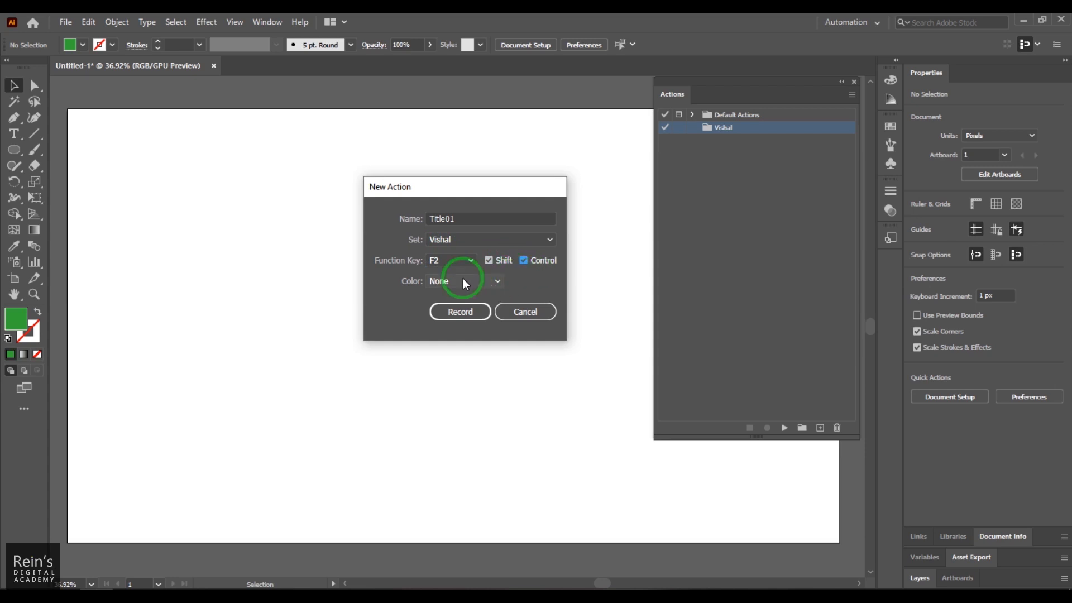
pyautogui.click(464, 345)
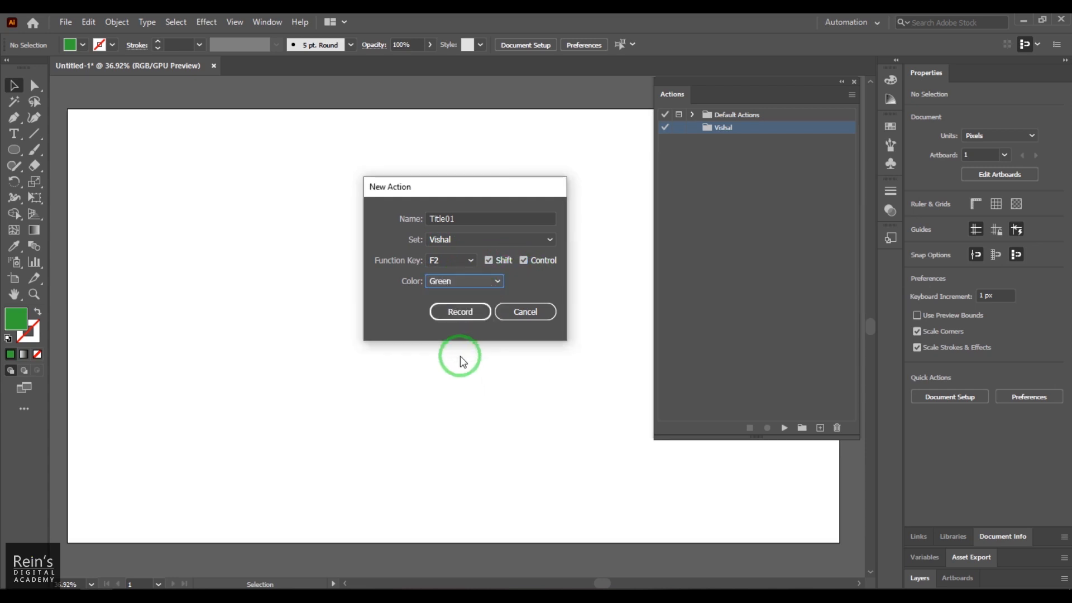
pyautogui.moveTo(456, 193); pyautogui.dragTo(483, 175)
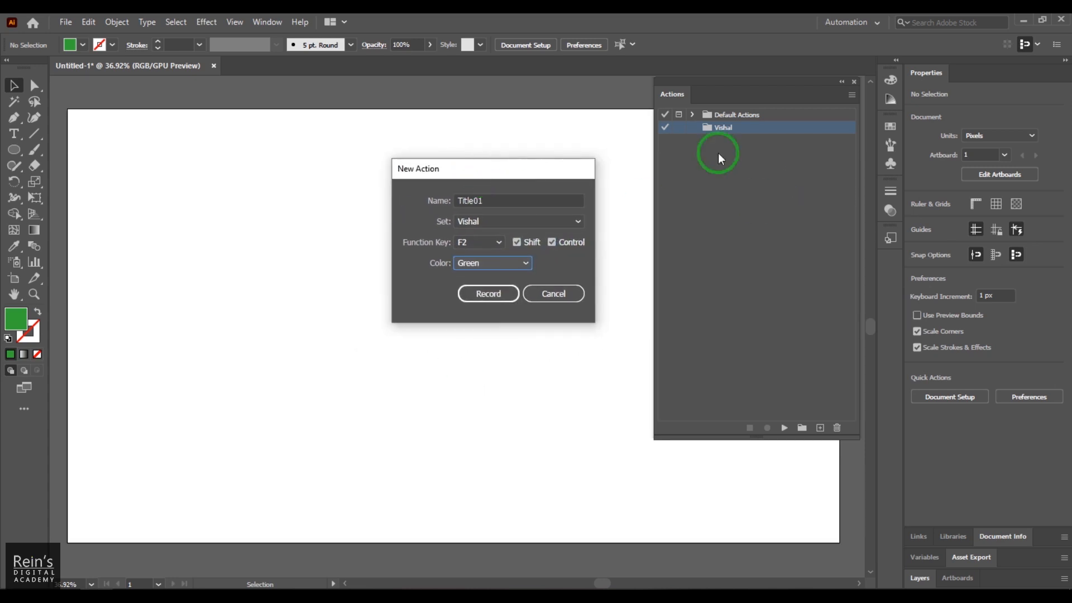
pyautogui.click(492, 292)
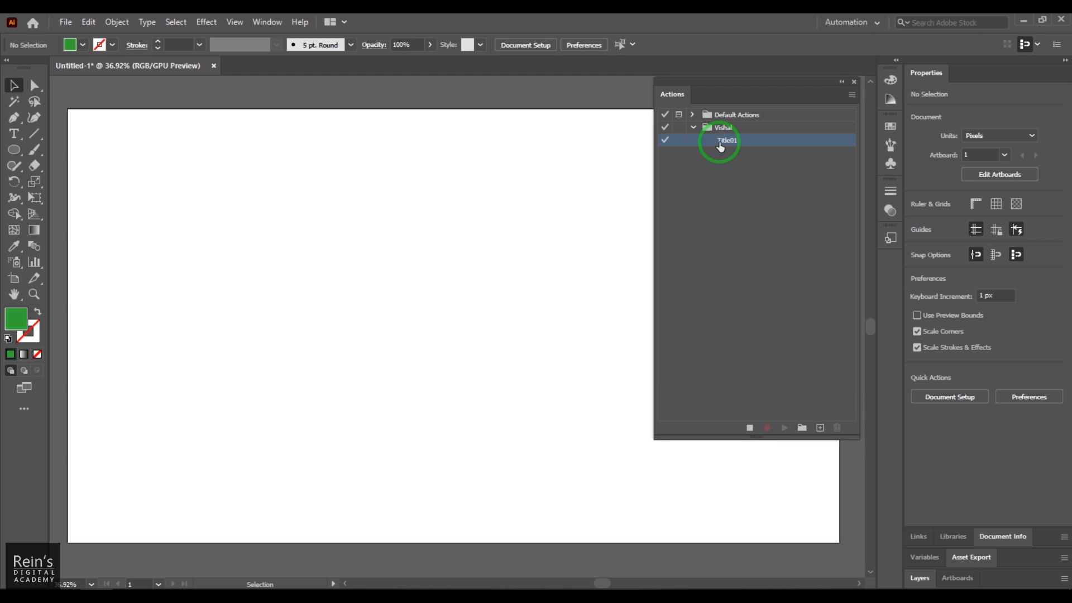
# Stop the recording of the Title01 action
pyautogui.click(750, 428)
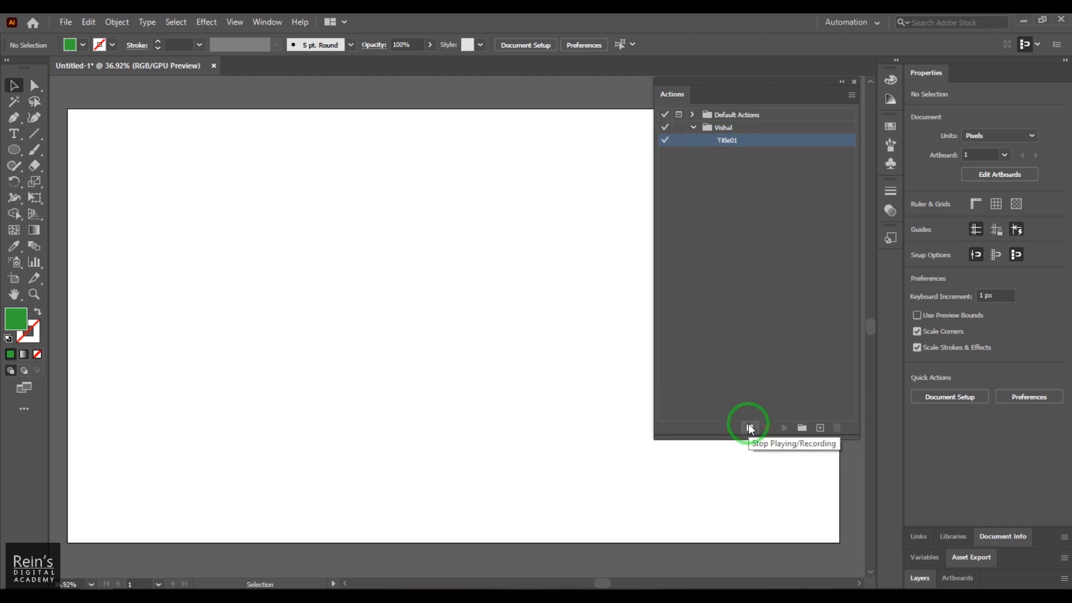
pyautogui.click(853, 94)
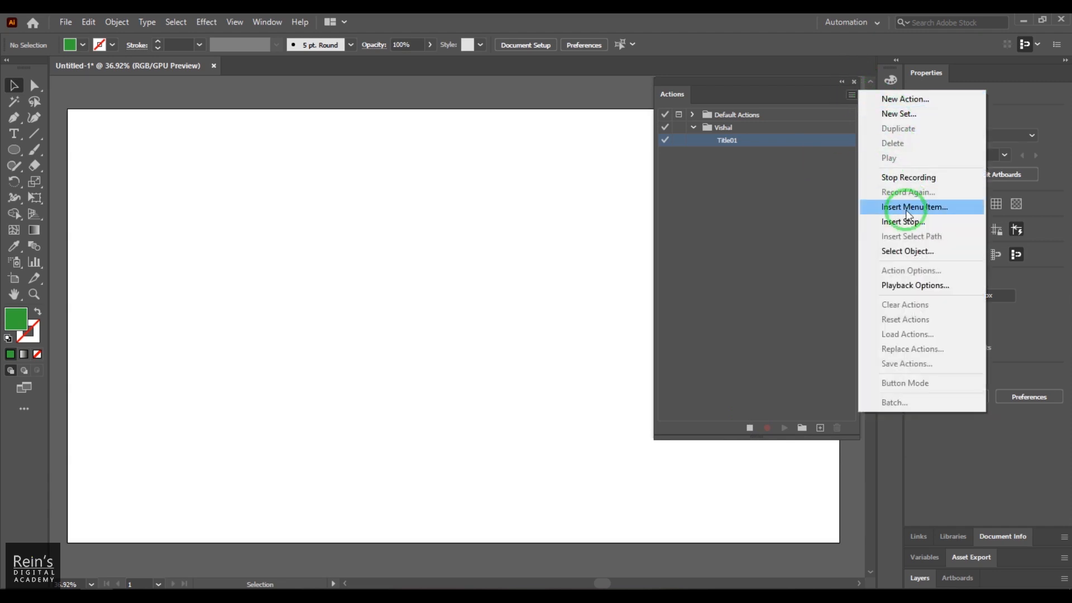
pyautogui.click(771, 403)
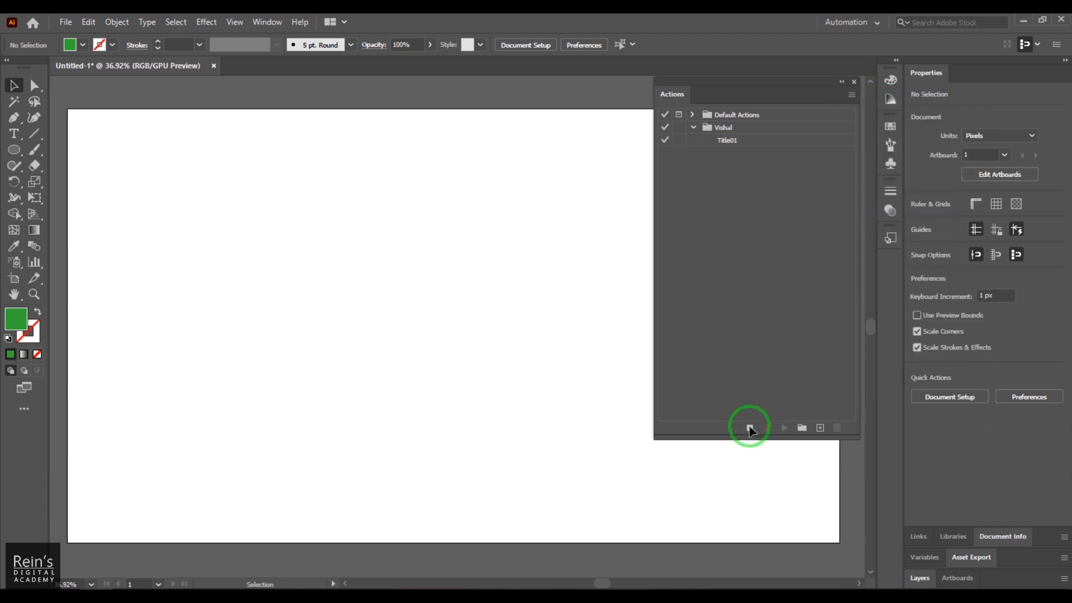
pyautogui.click(749, 426)
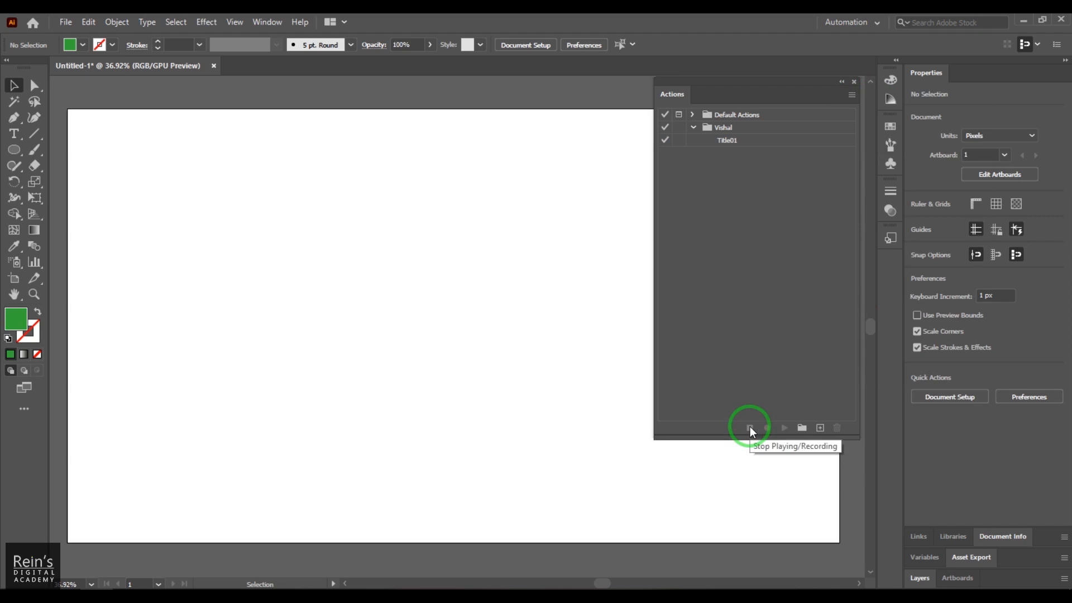
# Place a 1000 by 400 px test rectangle outside the recording and delete it, with the Title01 action selected
pyautogui.moveTo(19, 152); pyautogui.dragTo(74, 149)
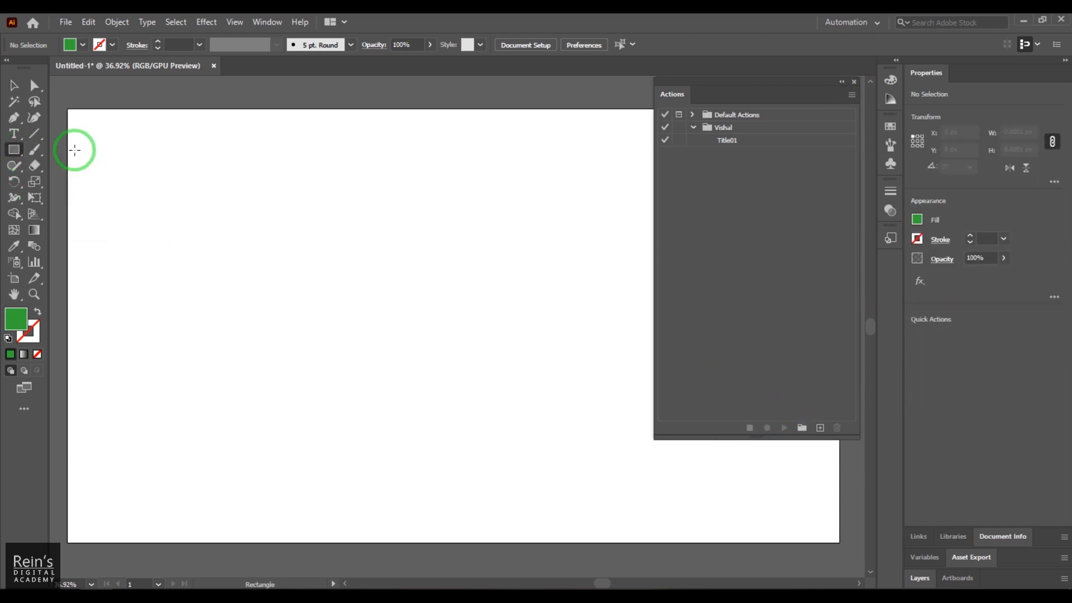
pyautogui.click(411, 297)
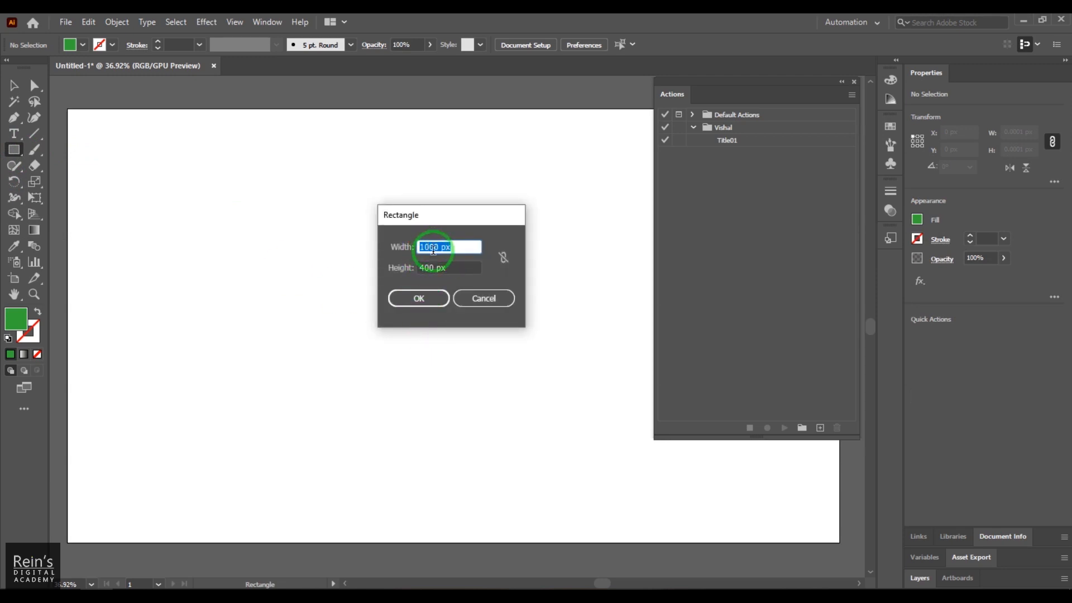
pyautogui.click(427, 298)
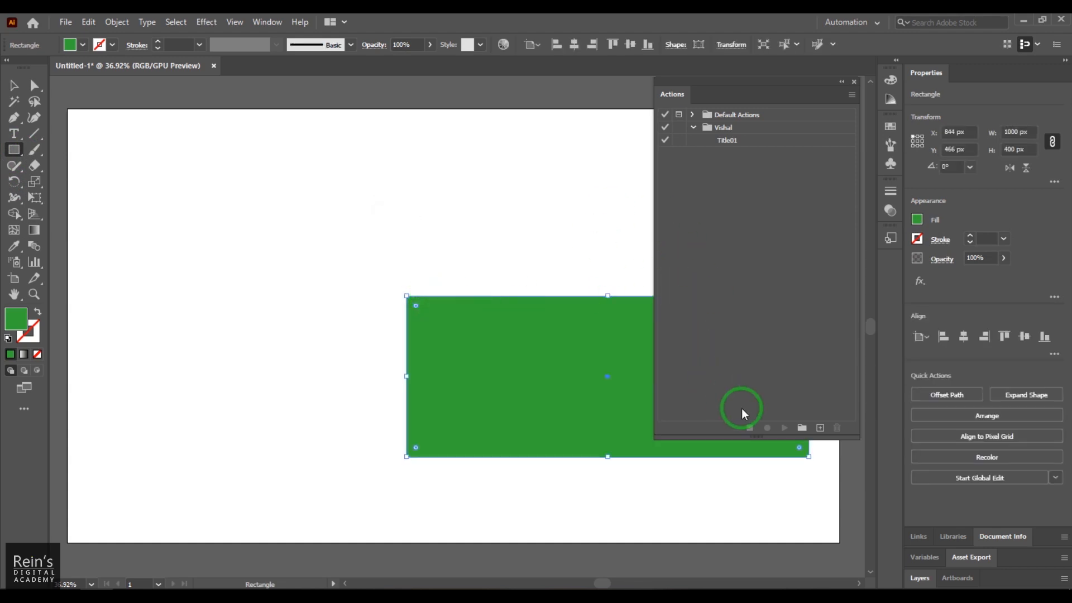
pyautogui.click(14, 86)
pyautogui.moveTo(598, 401); pyautogui.dragTo(446, 366)
pyautogui.click(726, 144)
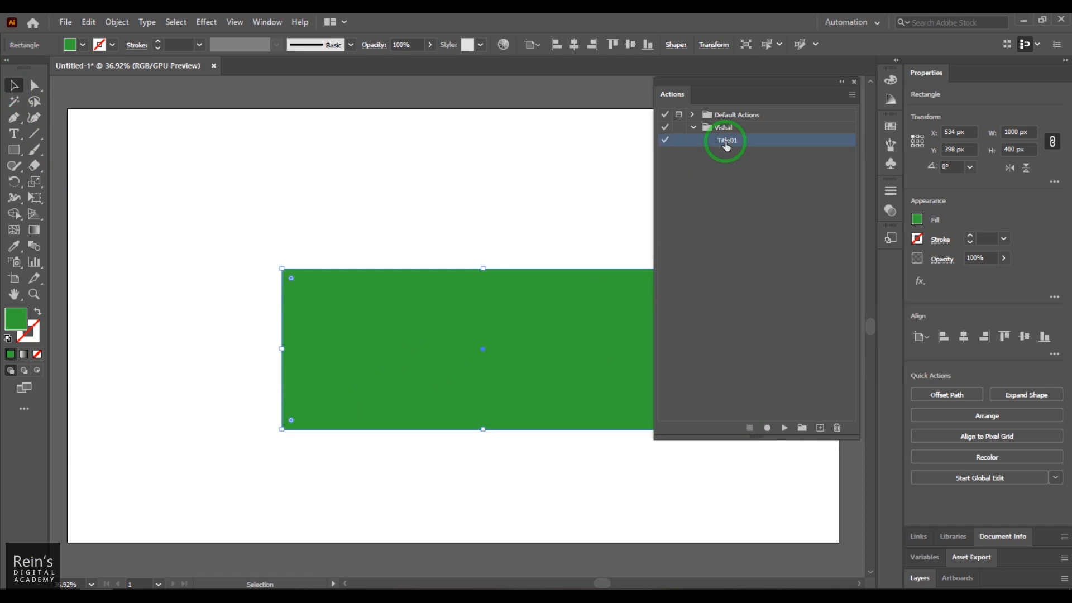
pyautogui.press('Delete')
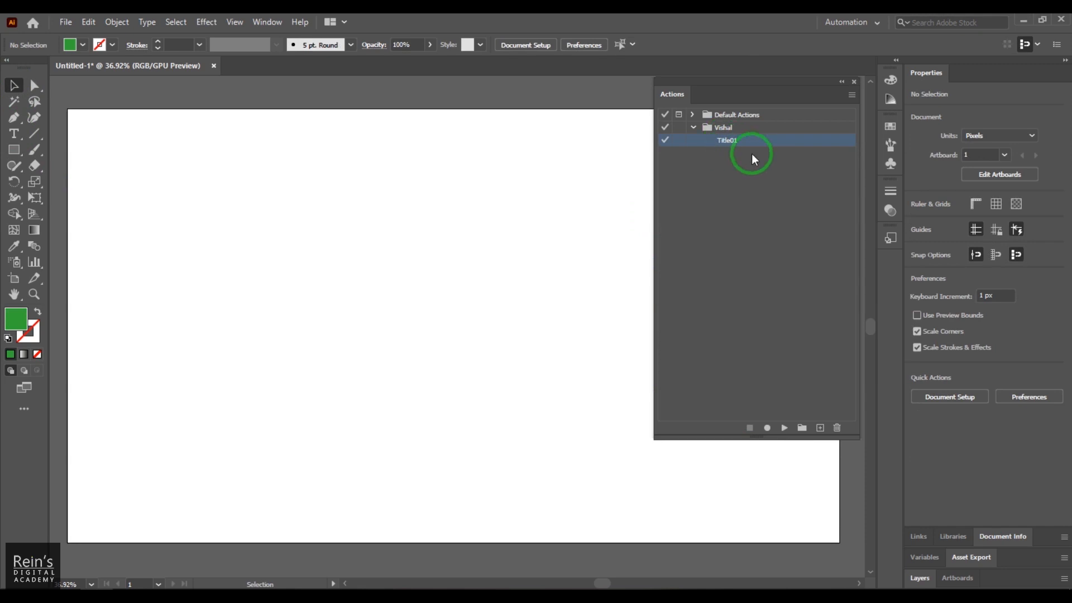
# Start recording into the Title01 action and create a 1000 by 400 px rectangle on the artboard
pyautogui.click(851, 97)
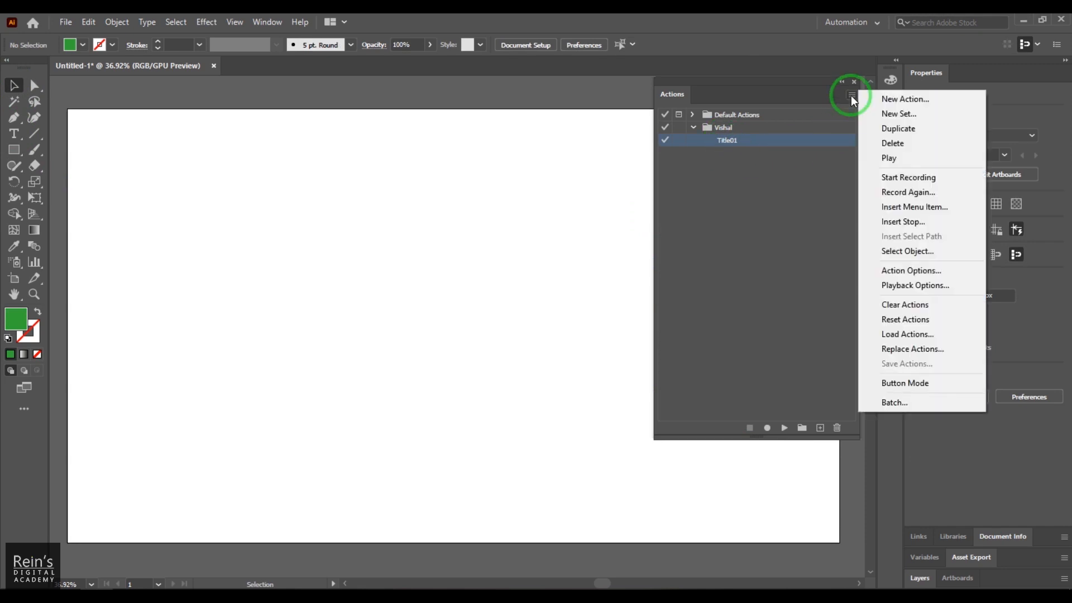
pyautogui.click(913, 178)
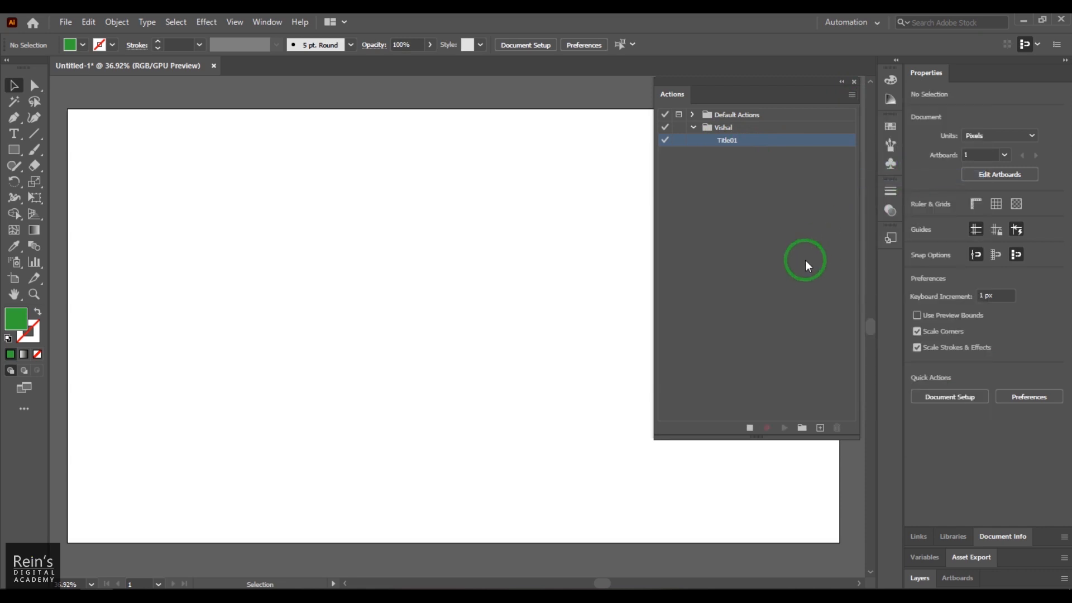
pyautogui.click(13, 156)
pyautogui.click(431, 323)
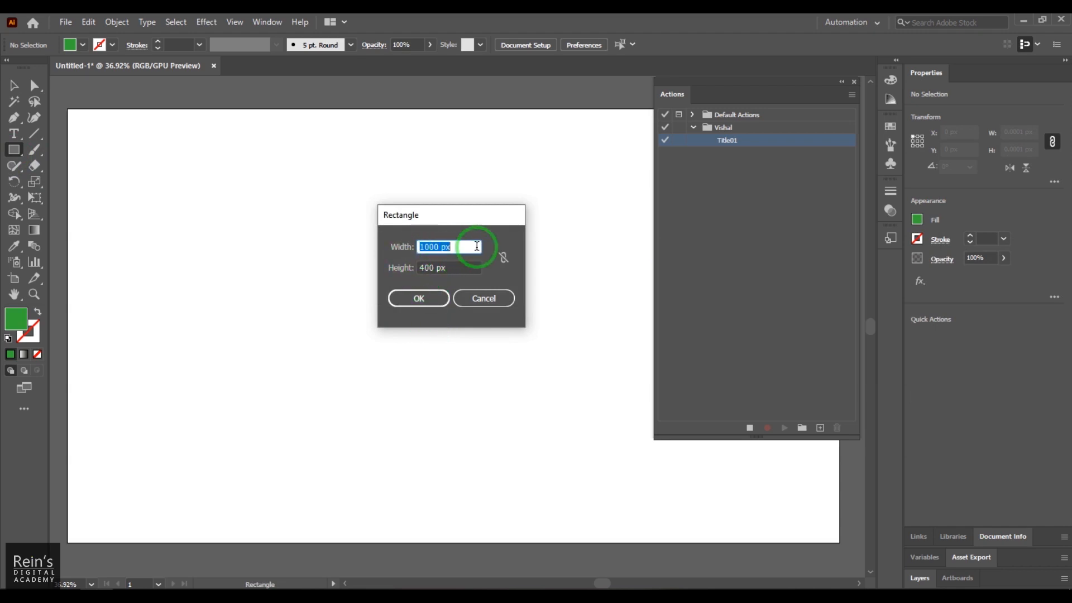
pyautogui.click(431, 296)
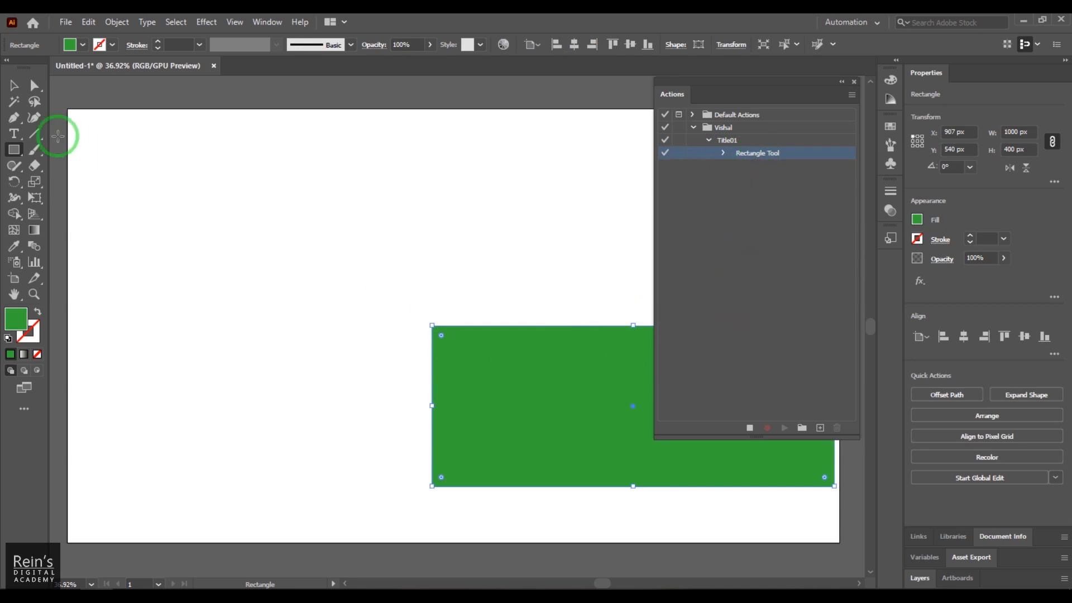
# Center the rectangle horizontally and vertically on the artboard, and stop the recording
pyautogui.click(14, 86)
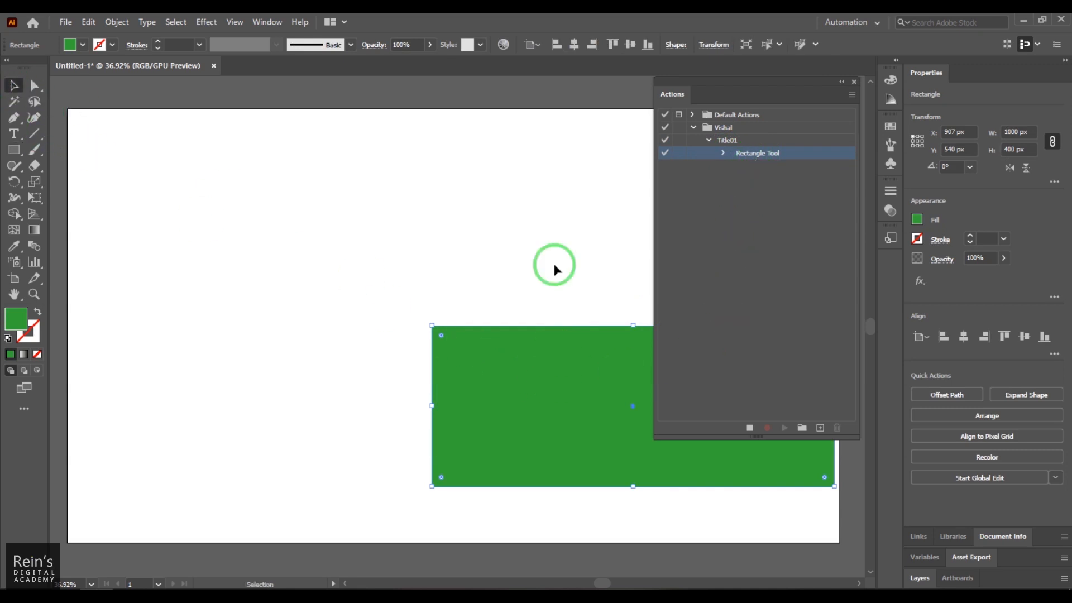
pyautogui.click(573, 46)
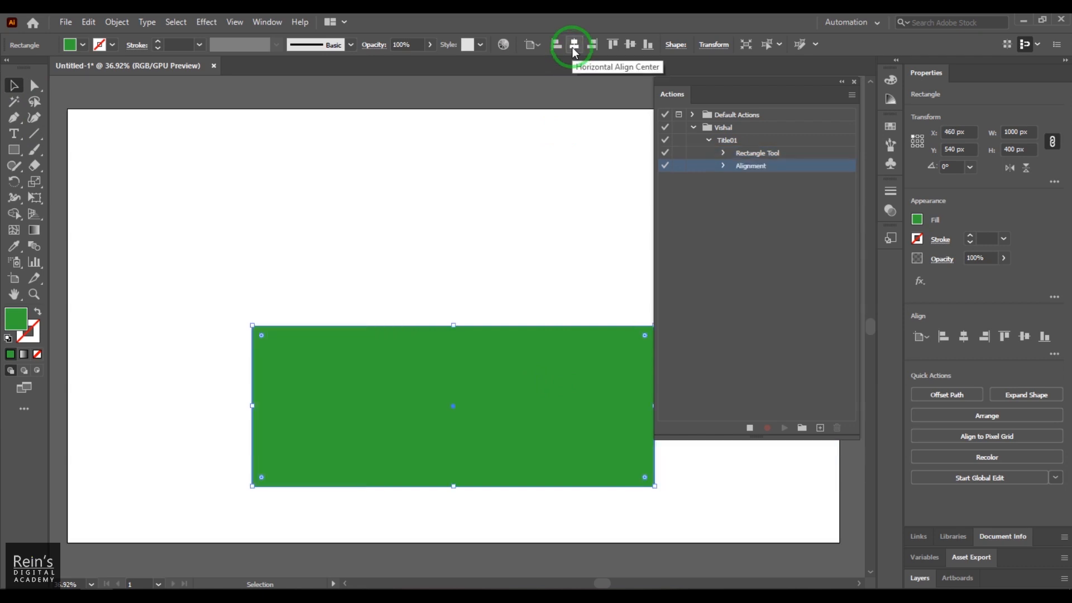
pyautogui.click(631, 45)
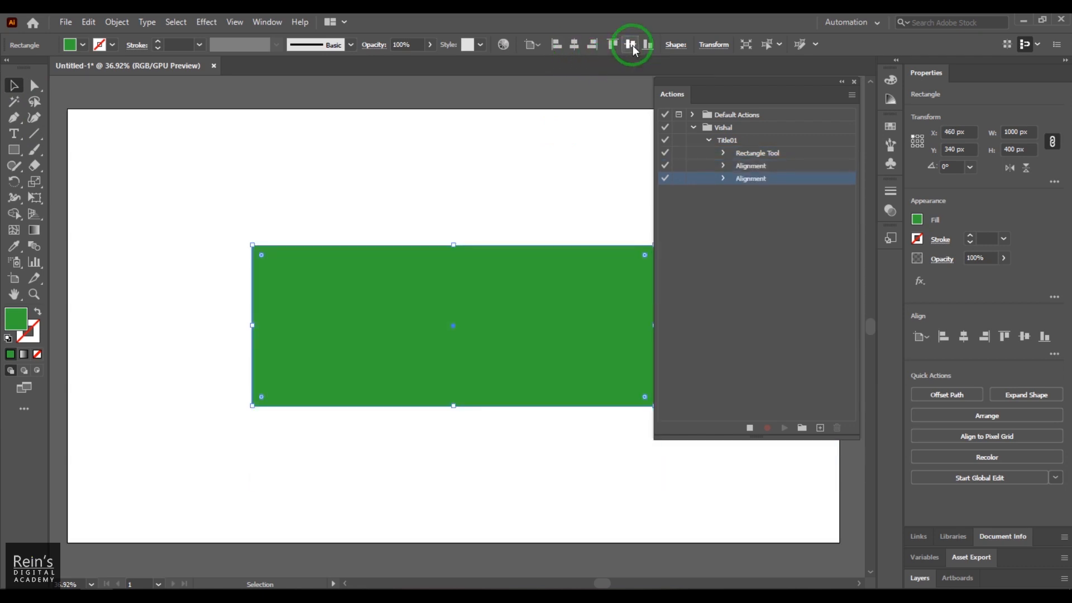
pyautogui.click(749, 428)
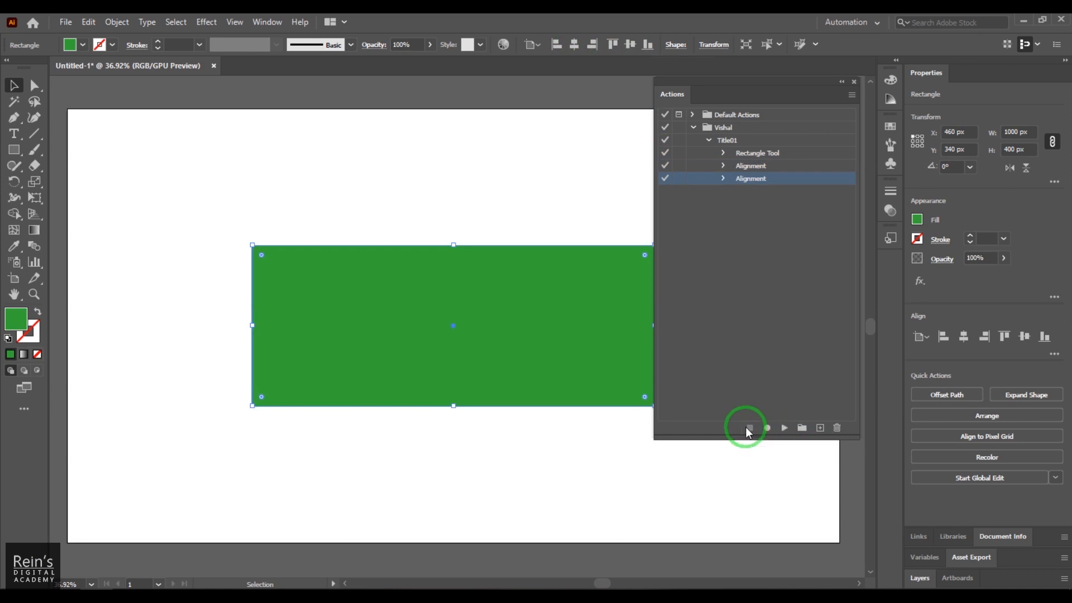
# Delete the rectangle from the artboard and play the Title01 action to rebuild it
pyautogui.click(396, 182)
pyautogui.click(547, 397)
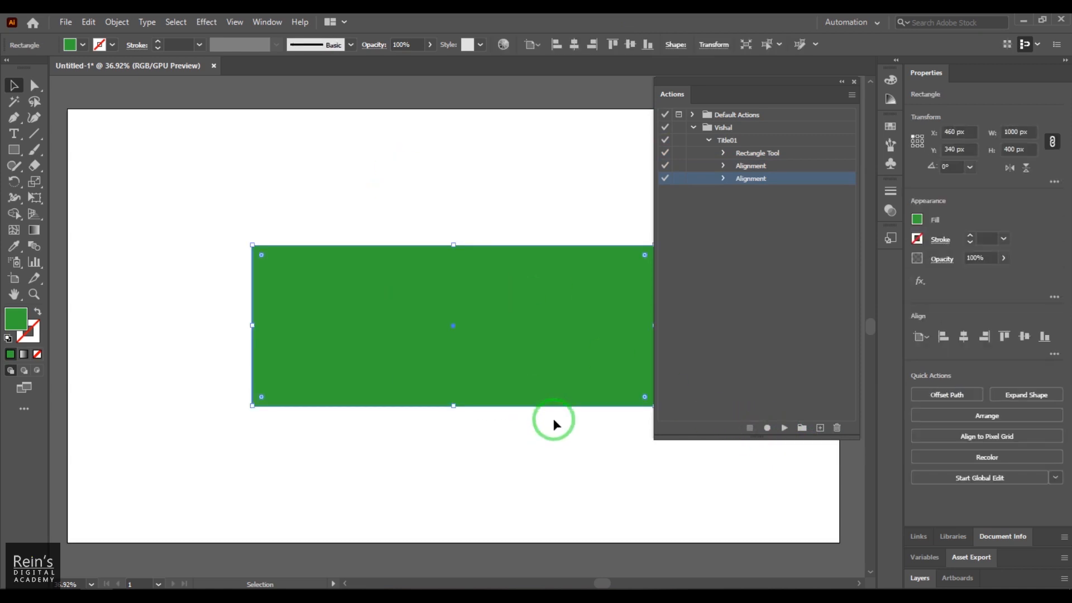
pyautogui.press('Delete')
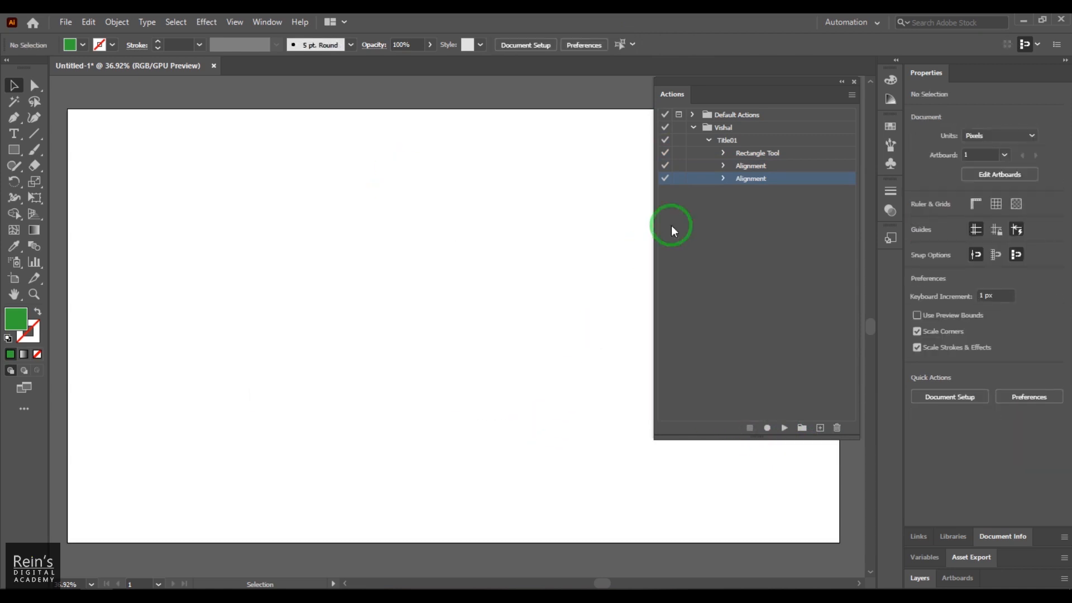
pyautogui.click(725, 142)
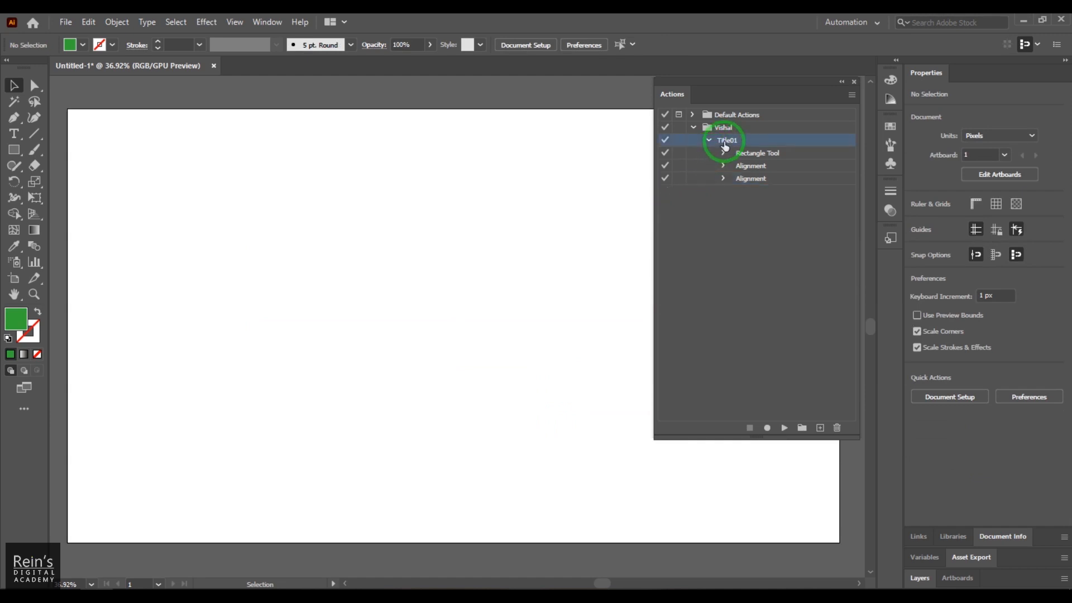
pyautogui.click(785, 428)
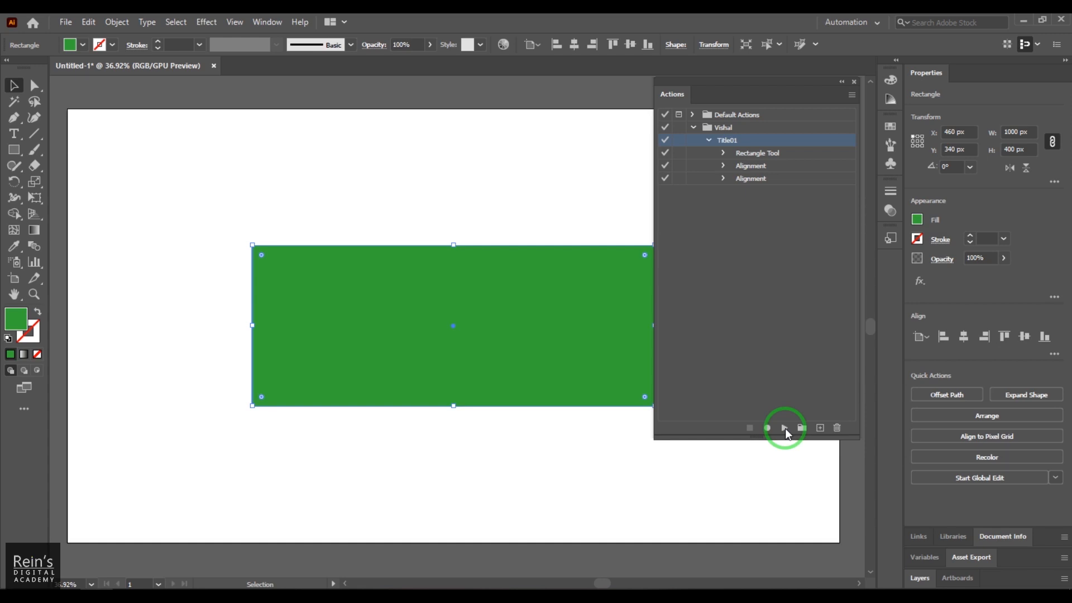
# Resume recording after the last Alignment step and fill the rectangle with the yellow swatch, followed by the light blue one
pyautogui.click(754, 179)
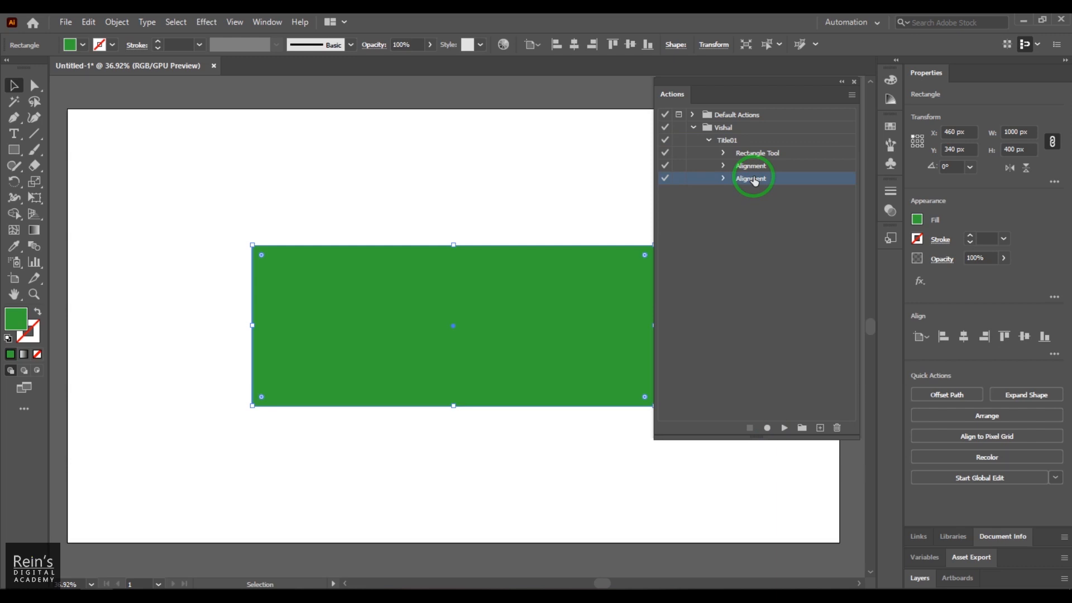
pyautogui.click(768, 428)
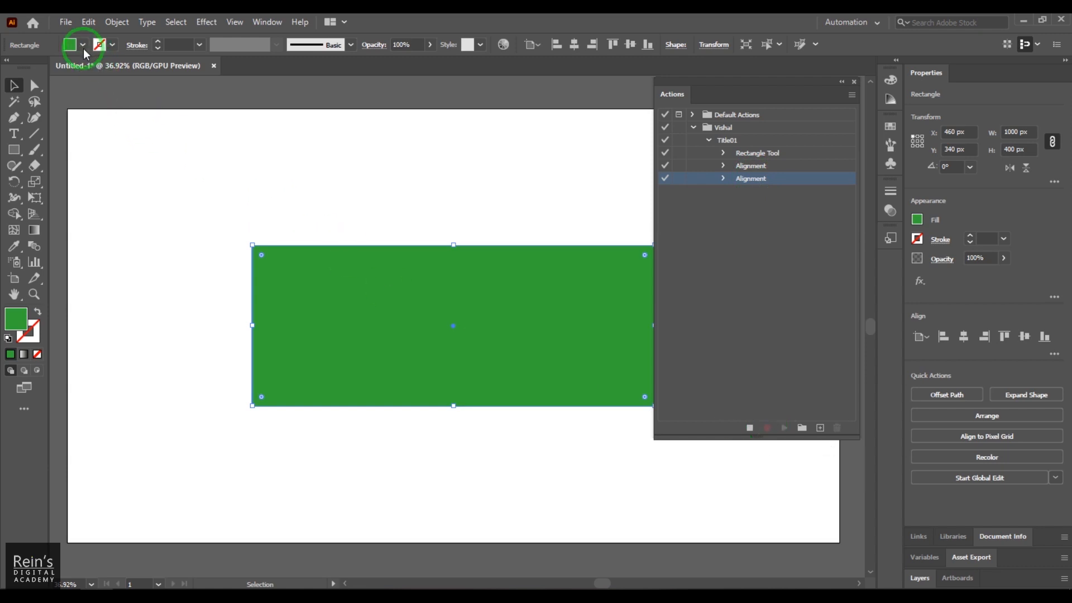
pyautogui.click(83, 46)
pyautogui.click(56, 68)
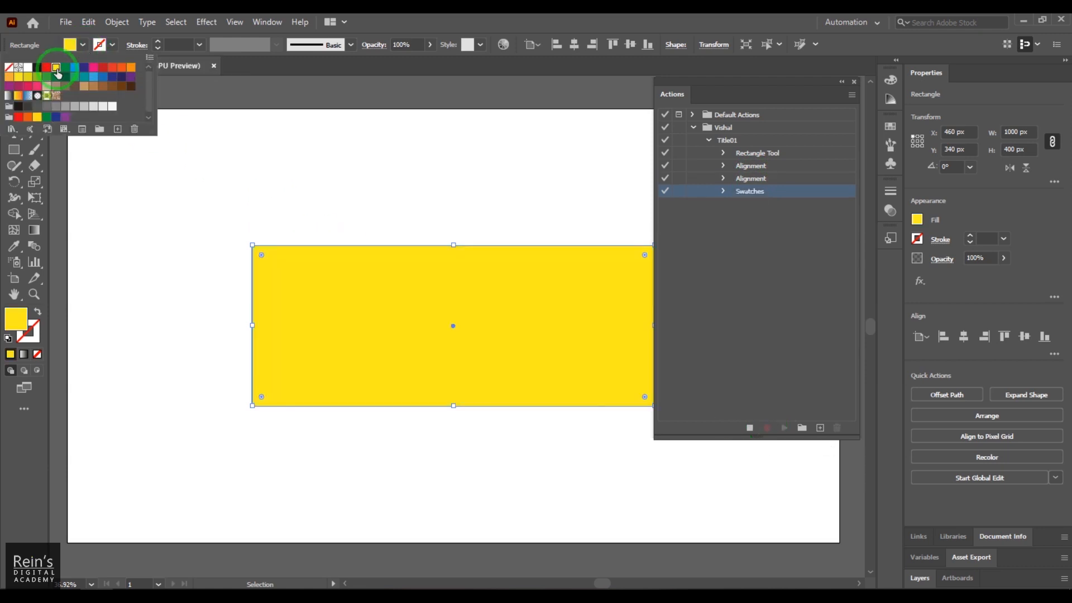
pyautogui.click(94, 78)
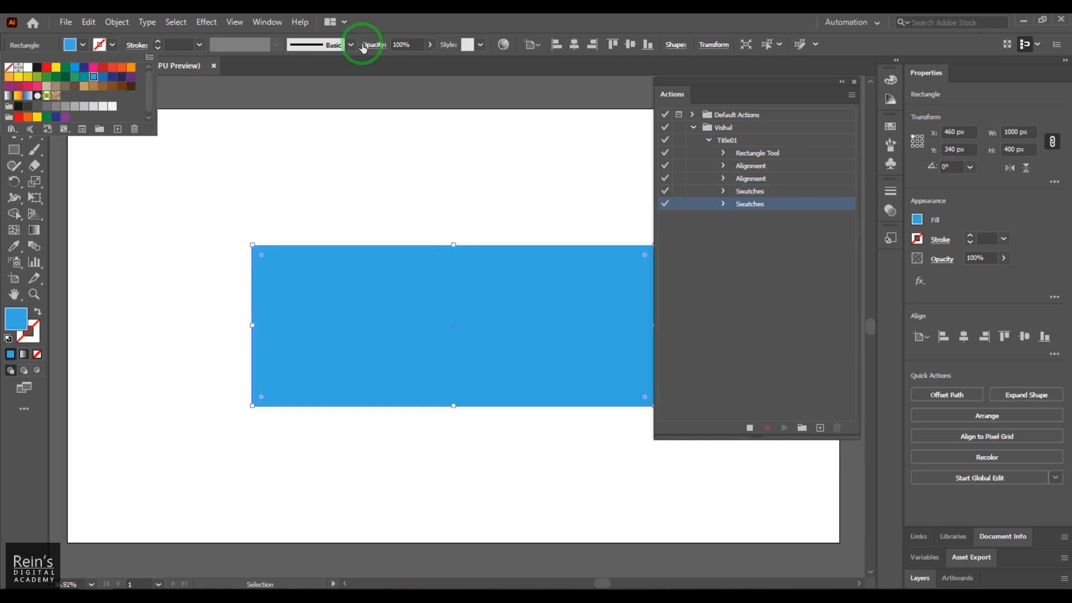
pyautogui.click(385, 22)
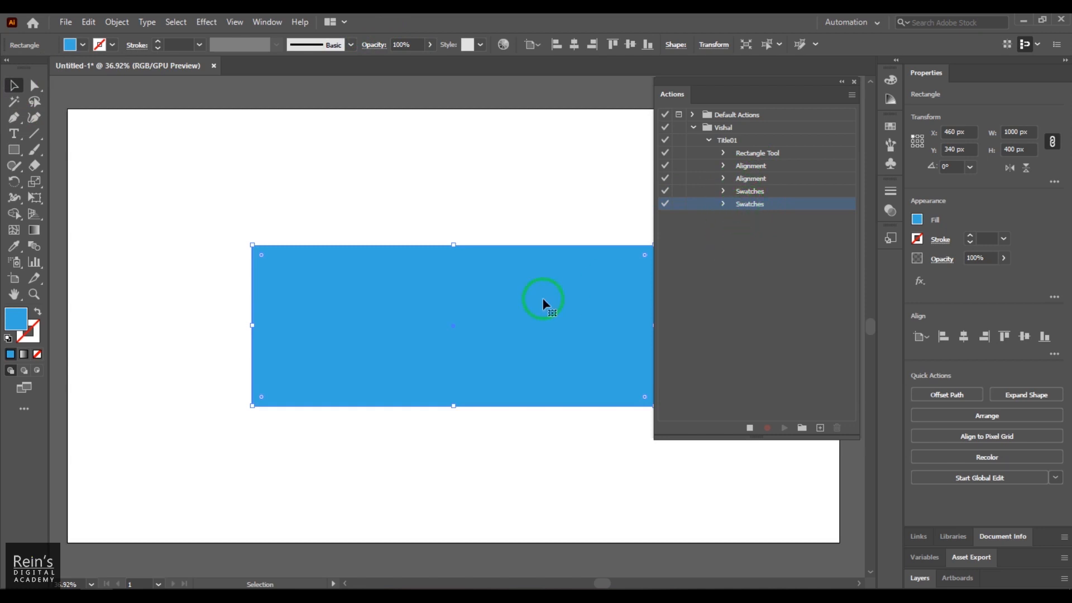
# Insert a stop with the message "Write your custom text" into the action, and end the recording
pyautogui.click(852, 95)
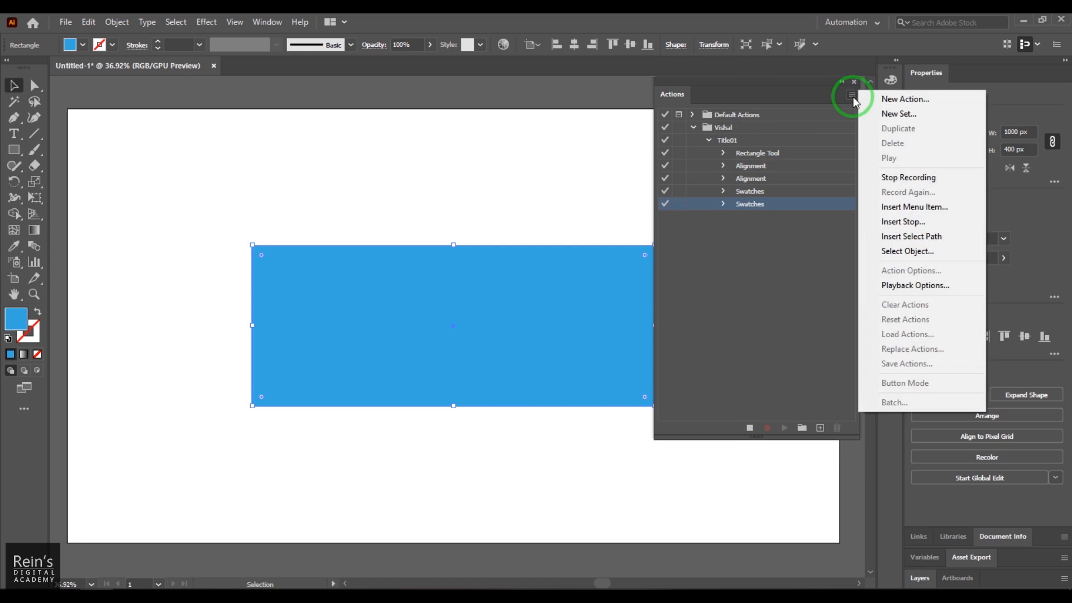
pyautogui.click(887, 223)
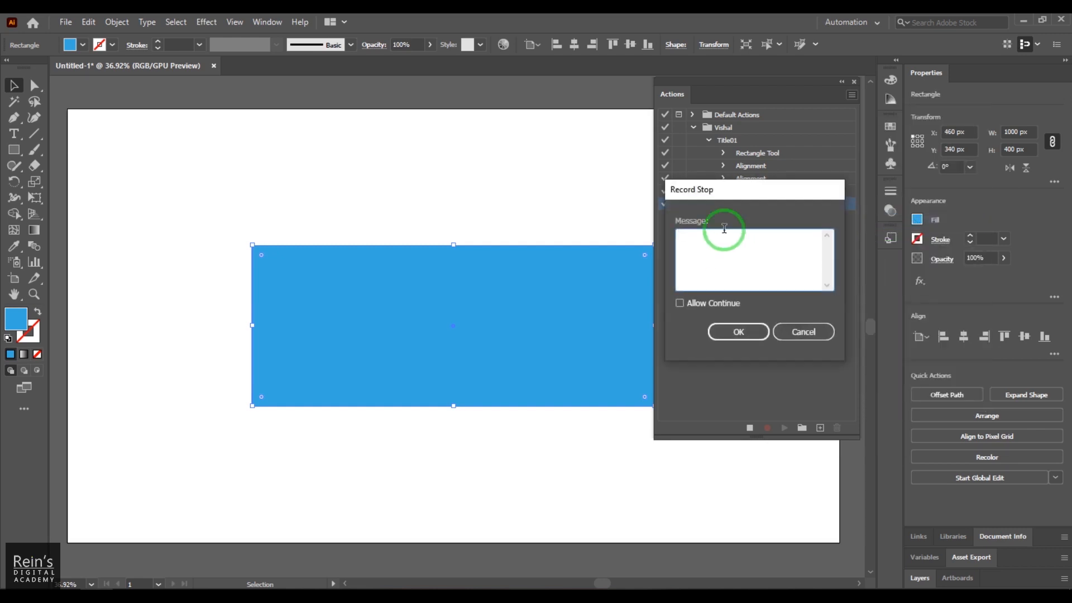
pyautogui.moveTo(738, 196); pyautogui.dragTo(433, 167)
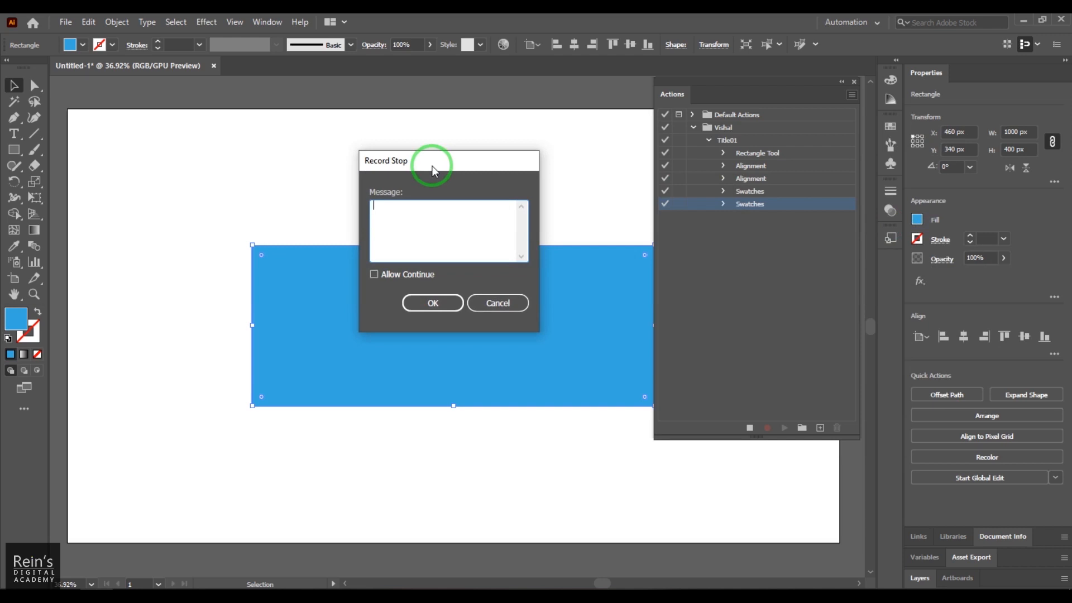
pyautogui.write('Write your custom text')
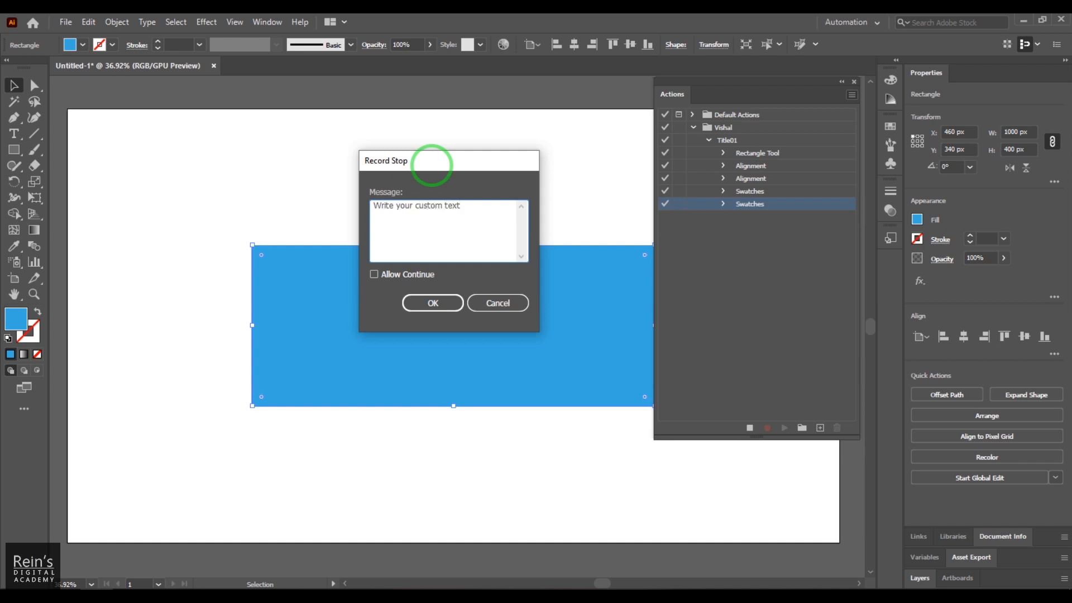
pyautogui.click(444, 305)
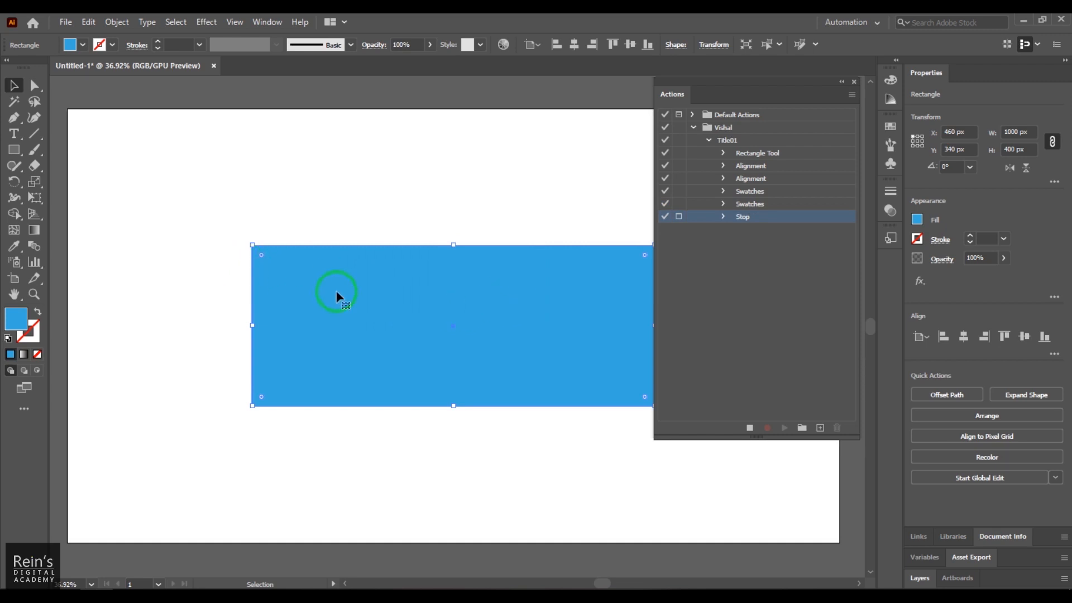
pyautogui.click(749, 428)
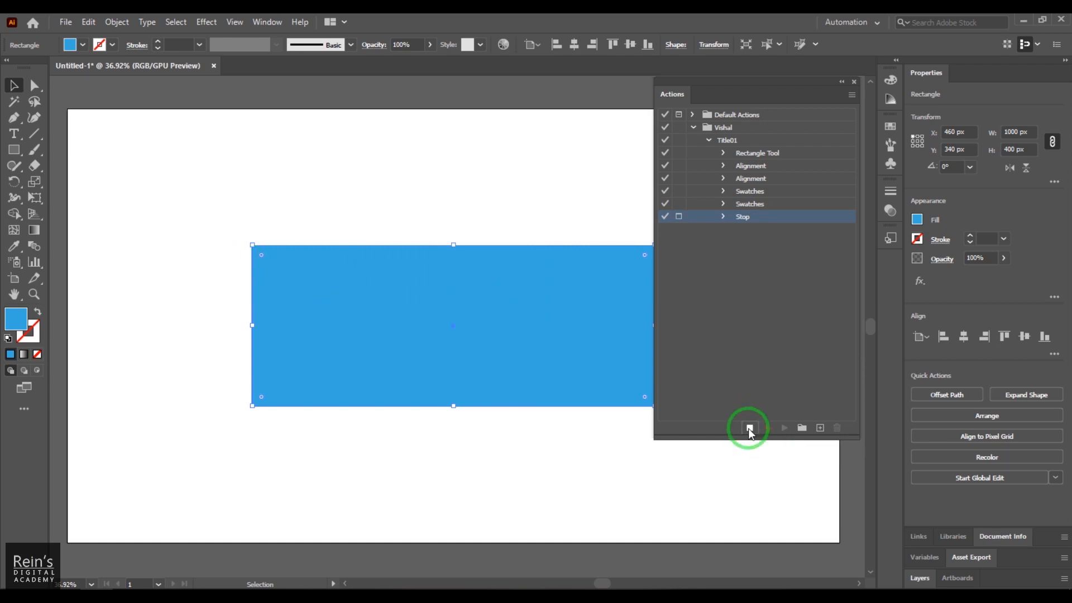
# Delete the blue rectangle and play the whole Title01 action, acknowledging its stop message
pyautogui.press('Delete')
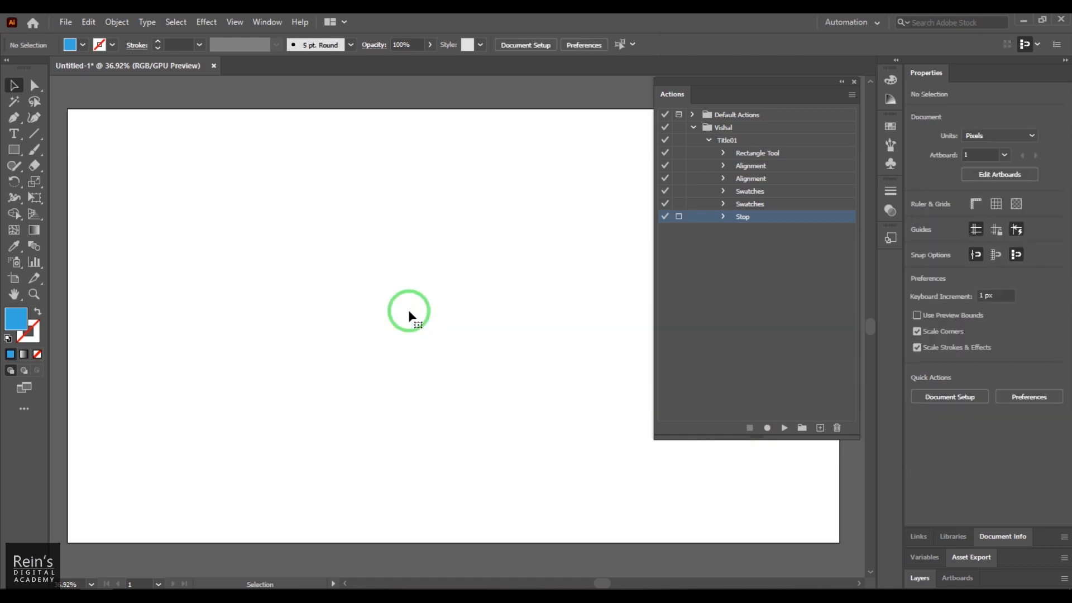
pyautogui.click(726, 143)
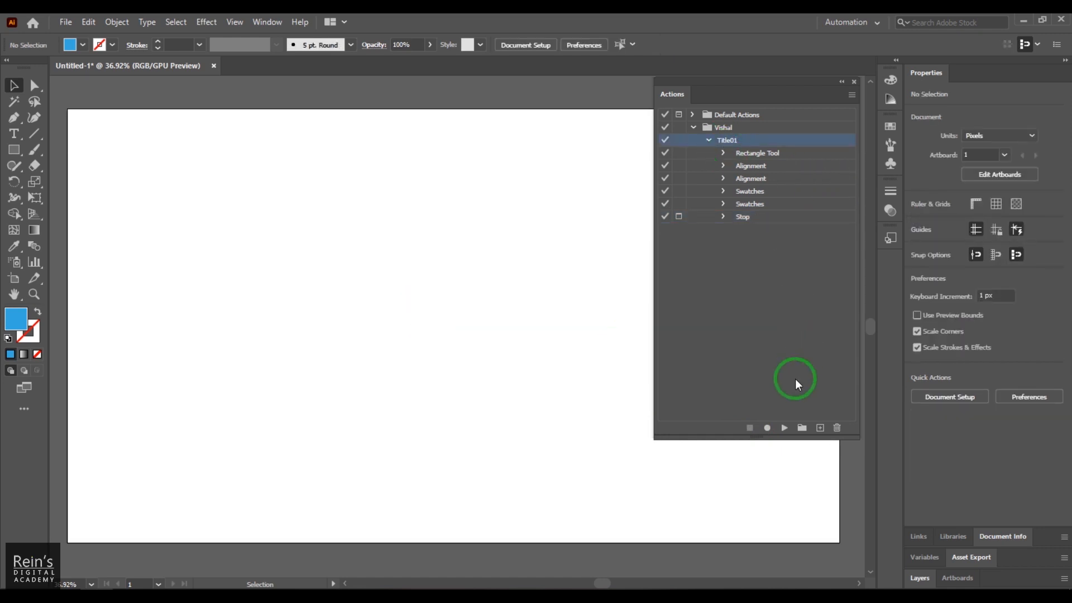
pyautogui.click(784, 428)
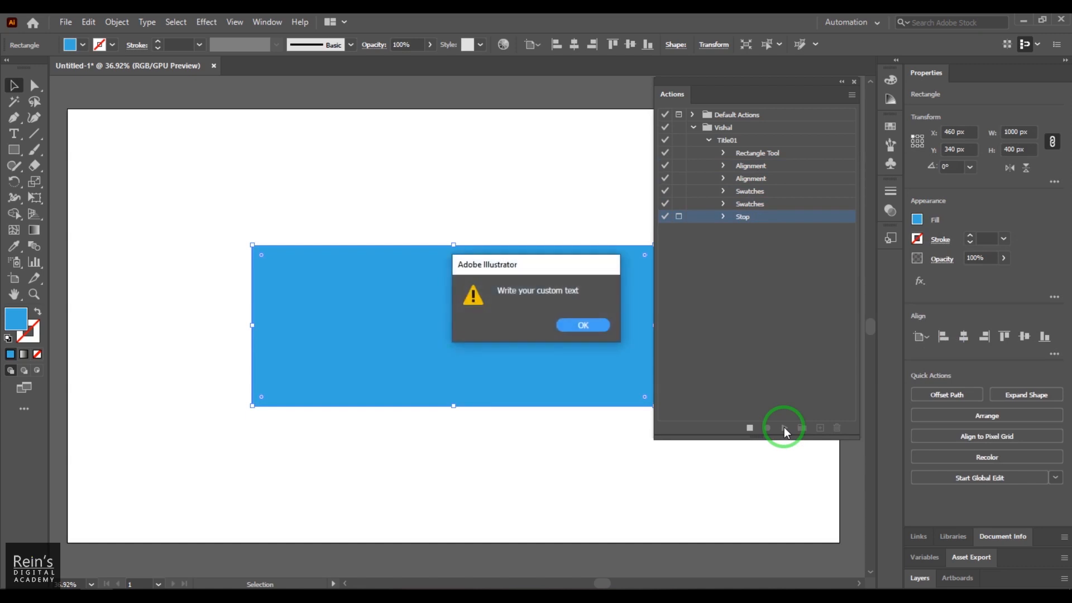
pyautogui.click(582, 327)
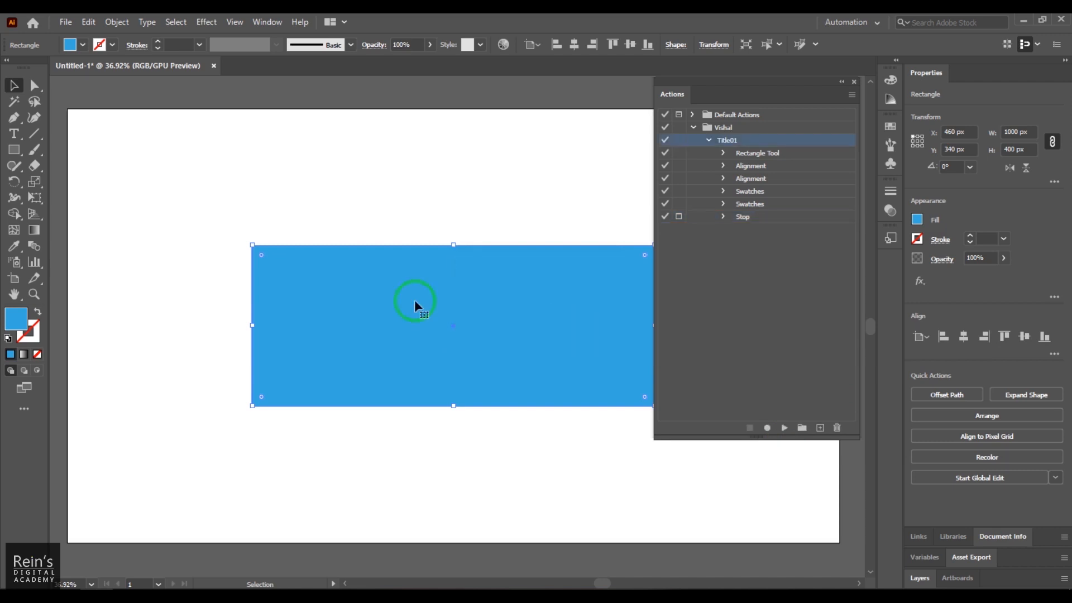
# Place a "Lorem ipsum" point text above the blue rectangle and leave it selected
pyautogui.click(14, 133)
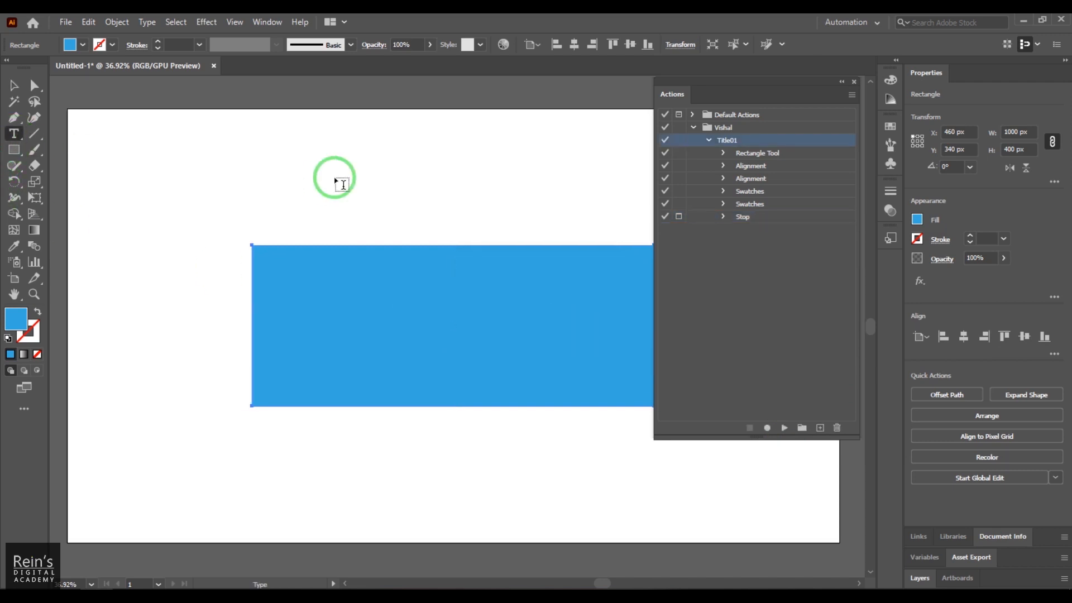
pyautogui.click(337, 183)
pyautogui.click(20, 87)
pyautogui.click(472, 168)
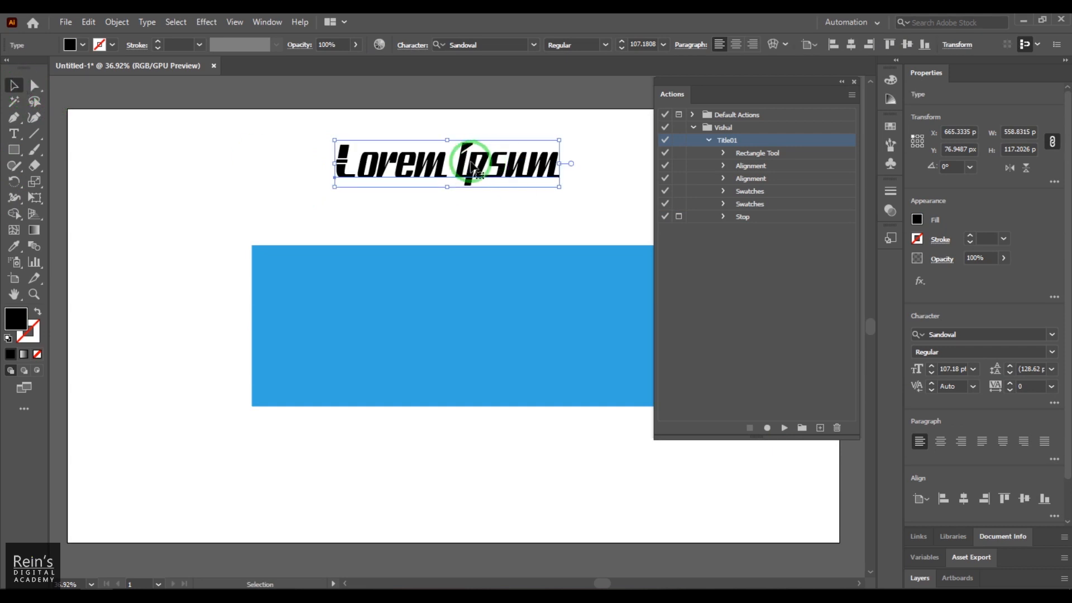
# Resume recording after the Stop step and center the text horizontally and vertically on the artboard
pyautogui.click(742, 223)
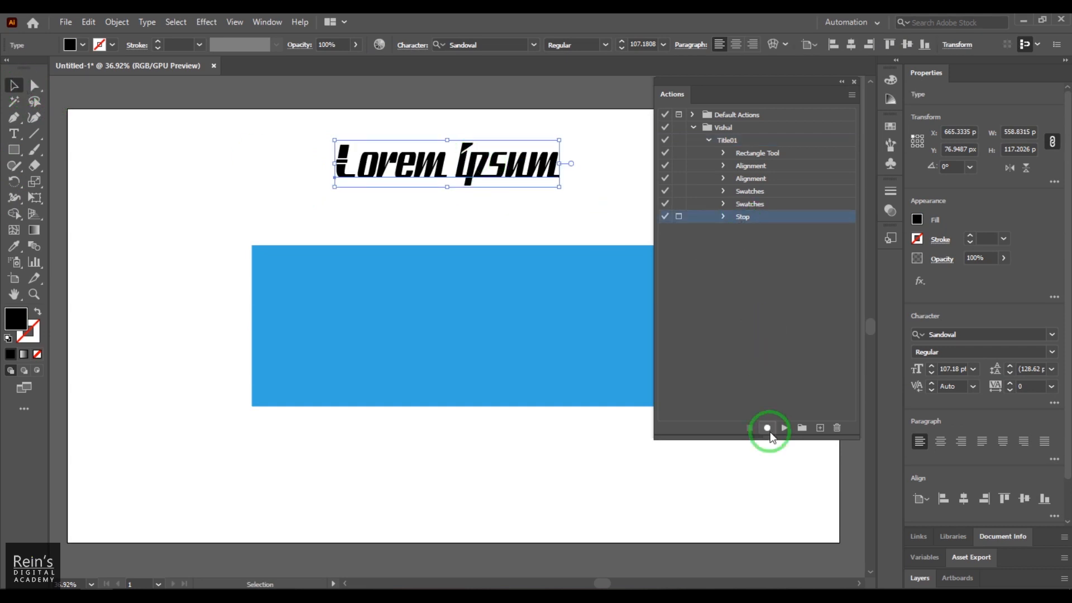
pyautogui.click(768, 429)
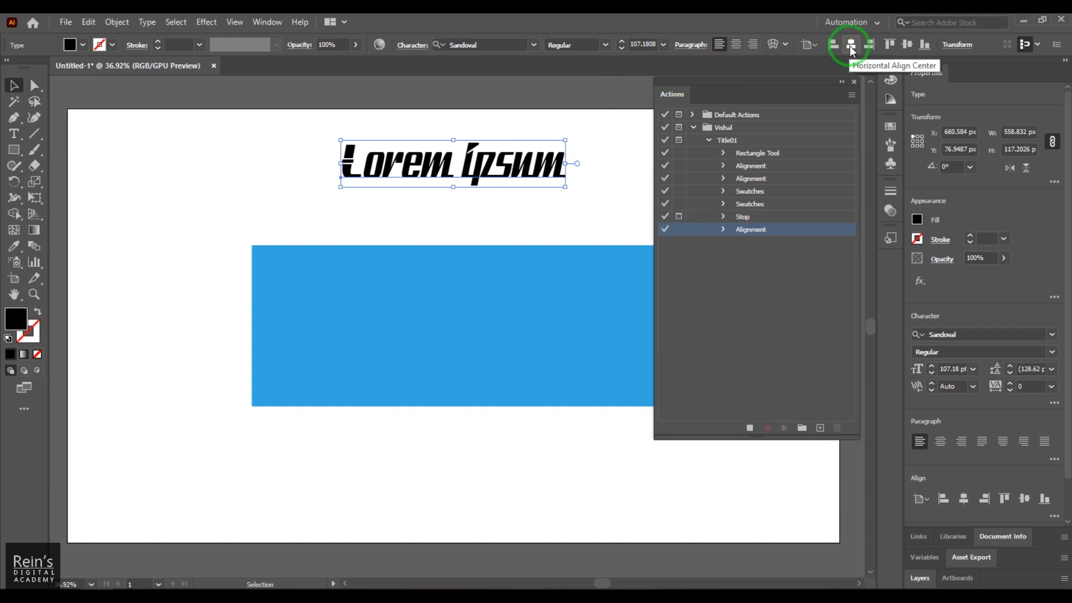
pyautogui.click(906, 47)
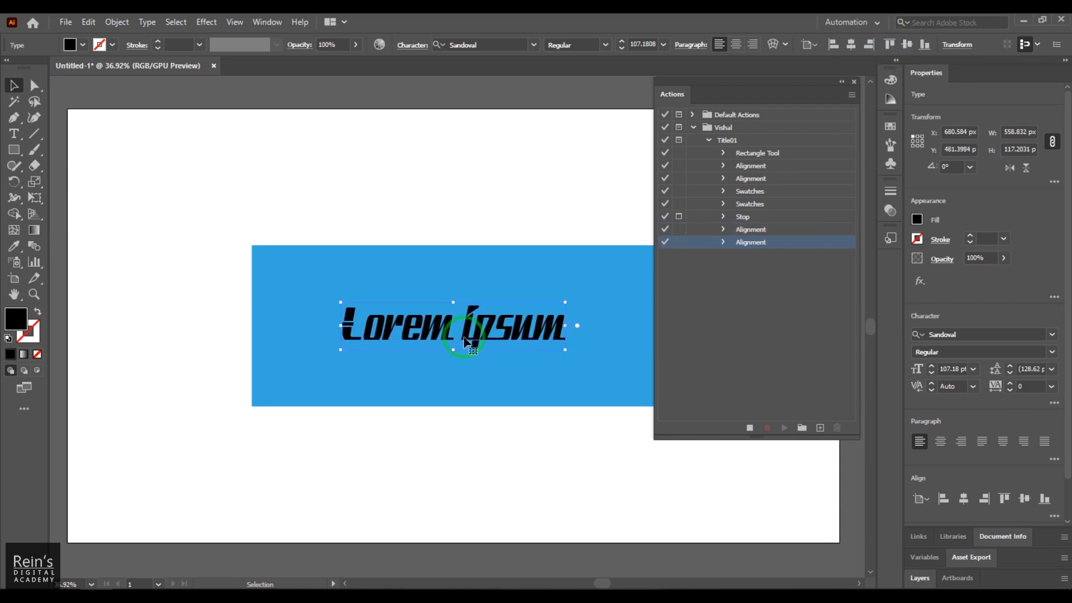
# Scale the text uniformly to 250%
pyautogui.doubleClick(34, 184)
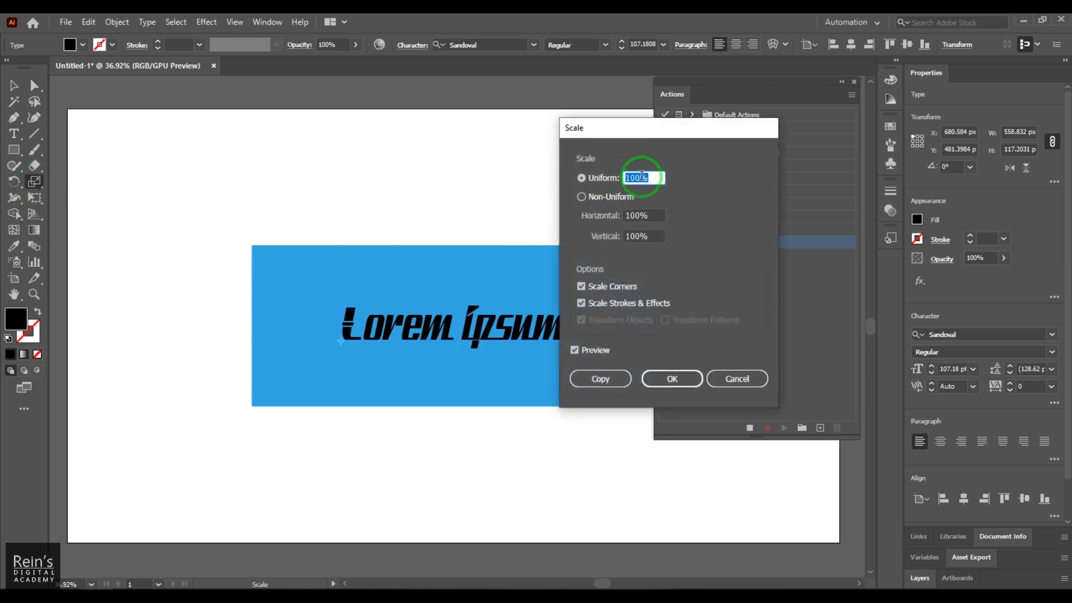
pyautogui.moveTo(640, 178); pyautogui.dragTo(622, 178)
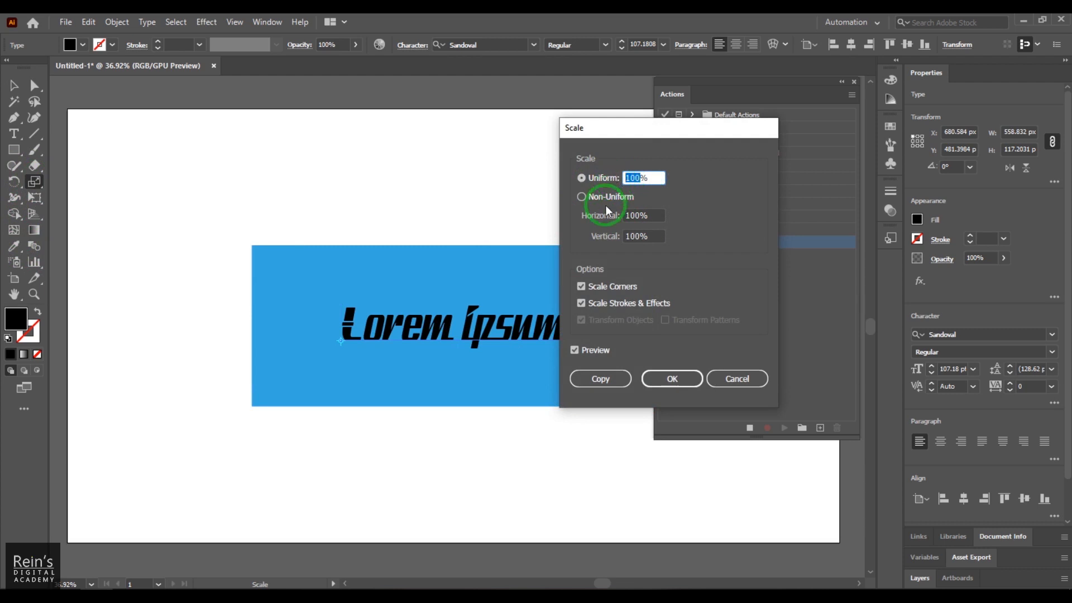
pyautogui.write('250')
pyautogui.click(663, 378)
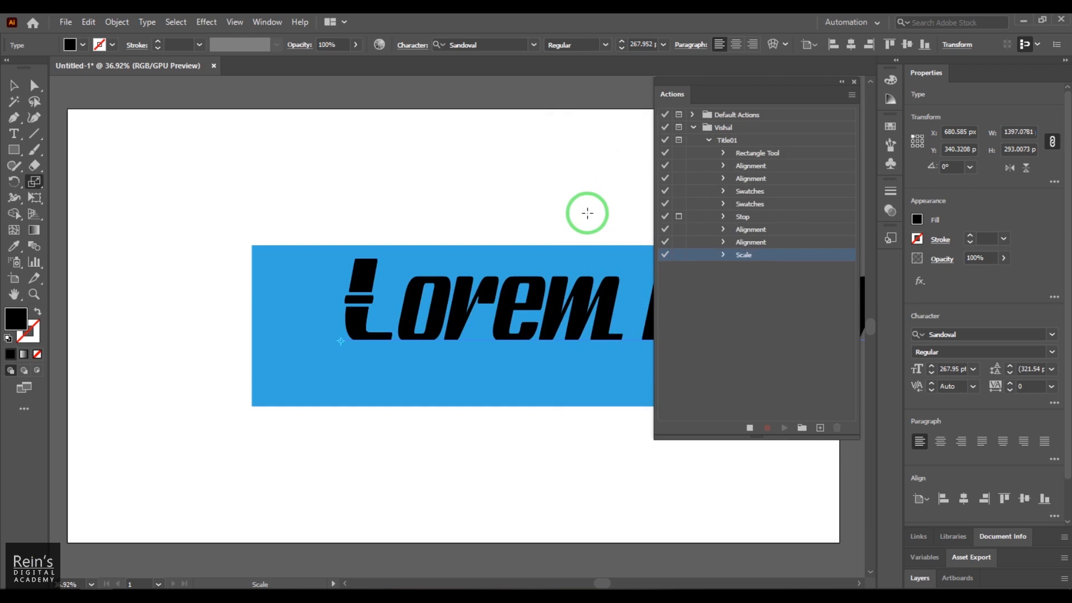
# Center the scaled text horizontally and vertically on the artboard, and stop recording the action
pyautogui.click(852, 45)
pyautogui.click(907, 45)
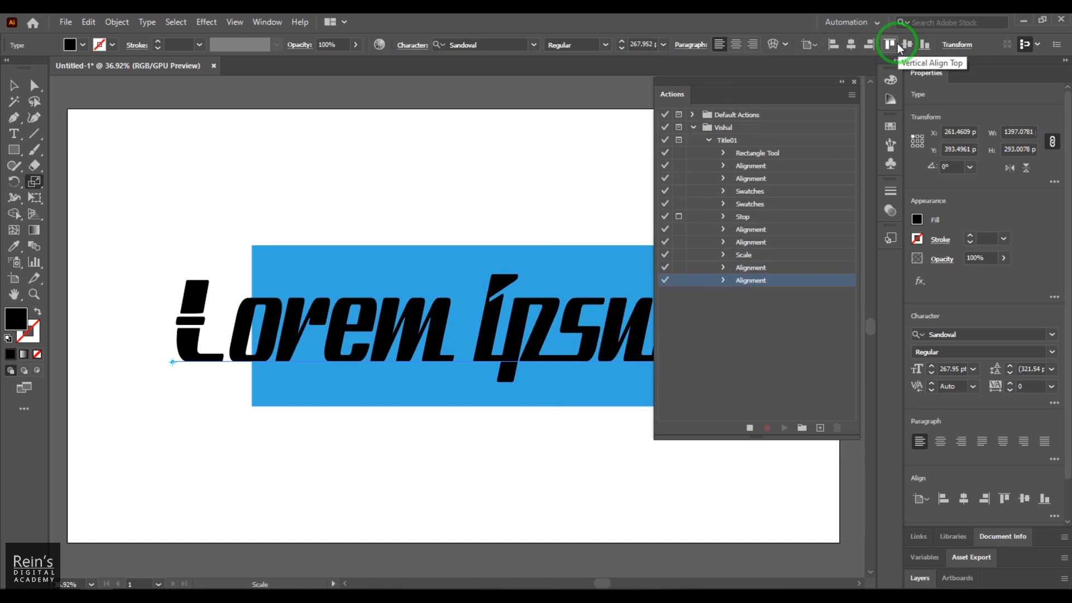
pyautogui.click(752, 426)
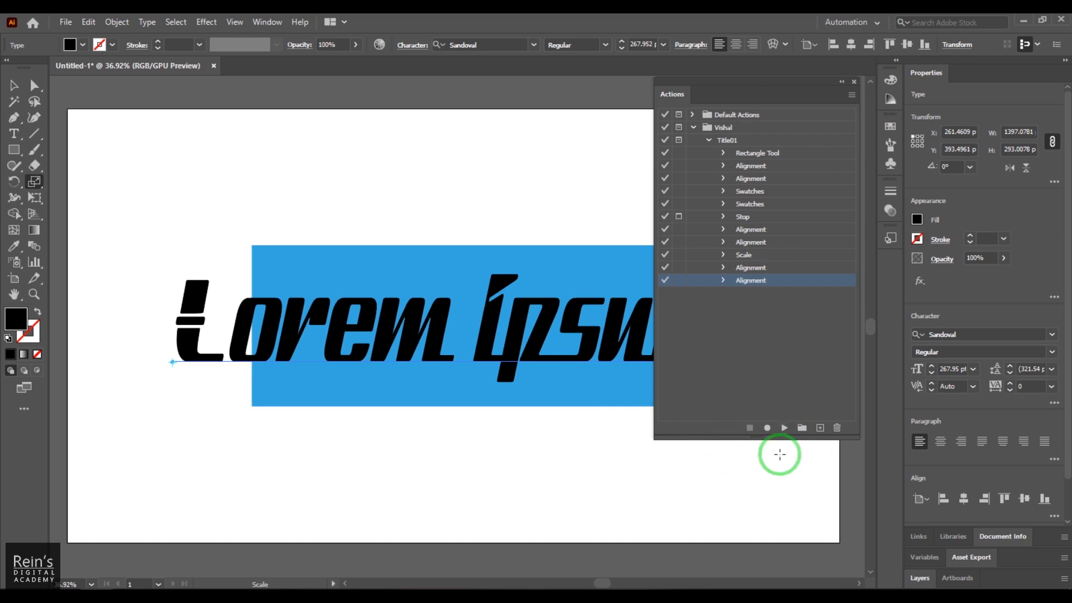
# Resume recording the Title01 action and fill the Lorem ipsum text with yellow
pyautogui.click(15, 86)
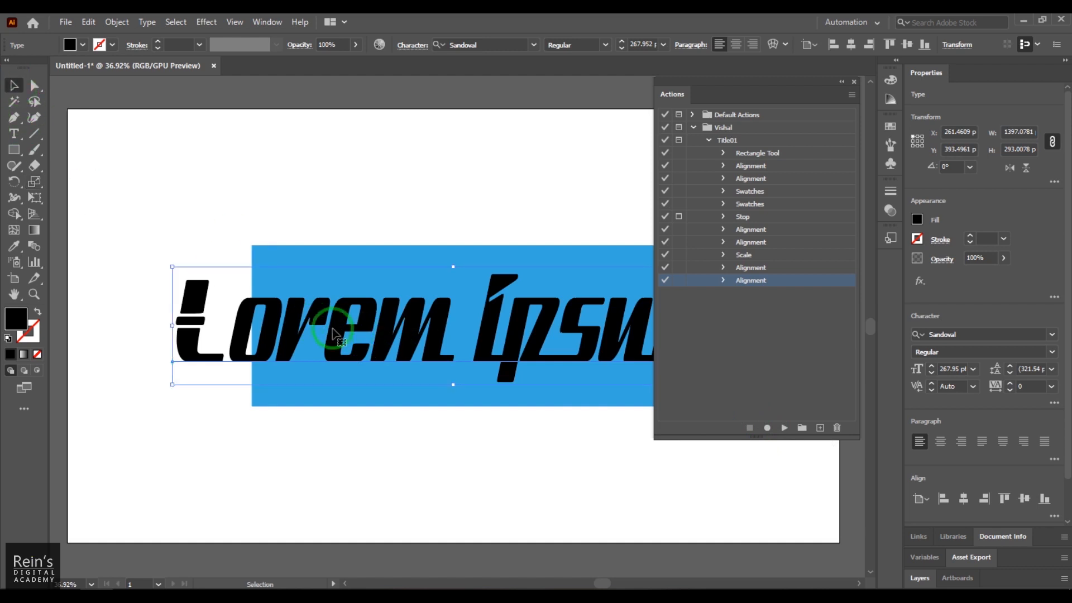
pyautogui.click(768, 429)
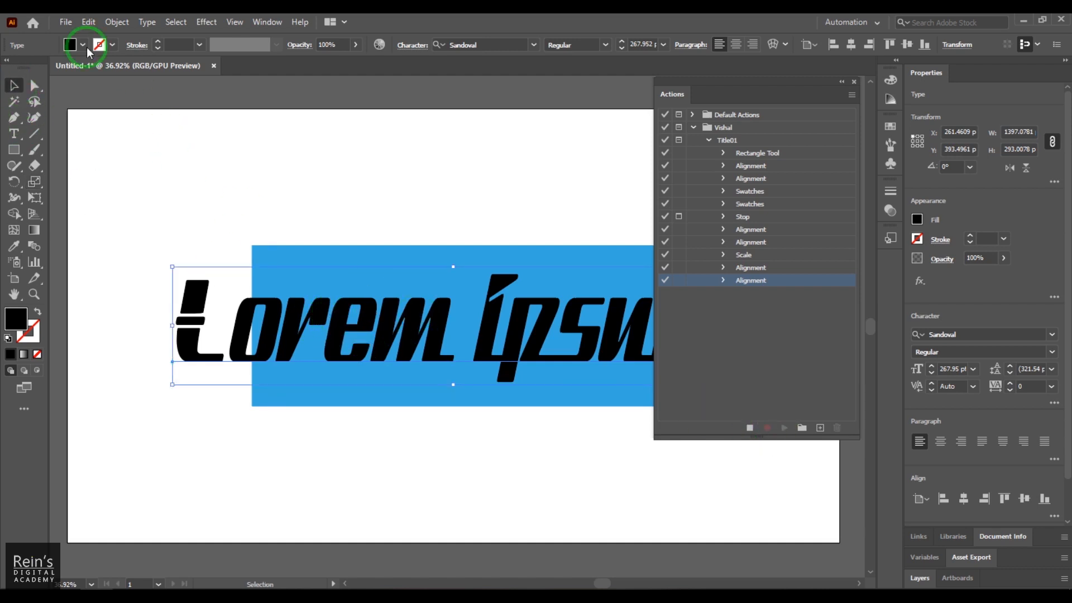
pyautogui.click(85, 44)
pyautogui.click(56, 67)
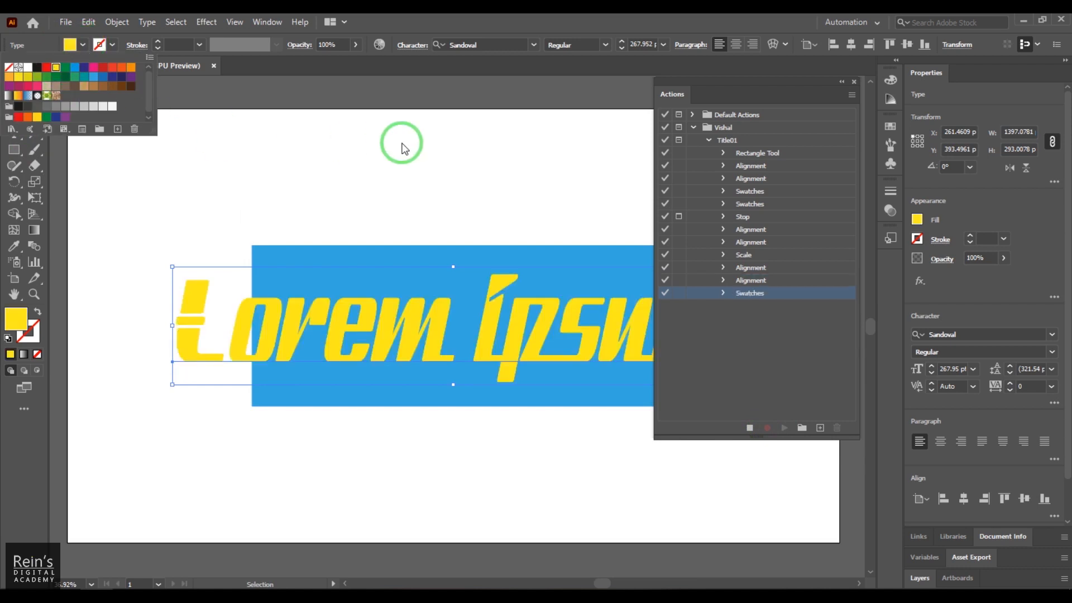
pyautogui.click(402, 146)
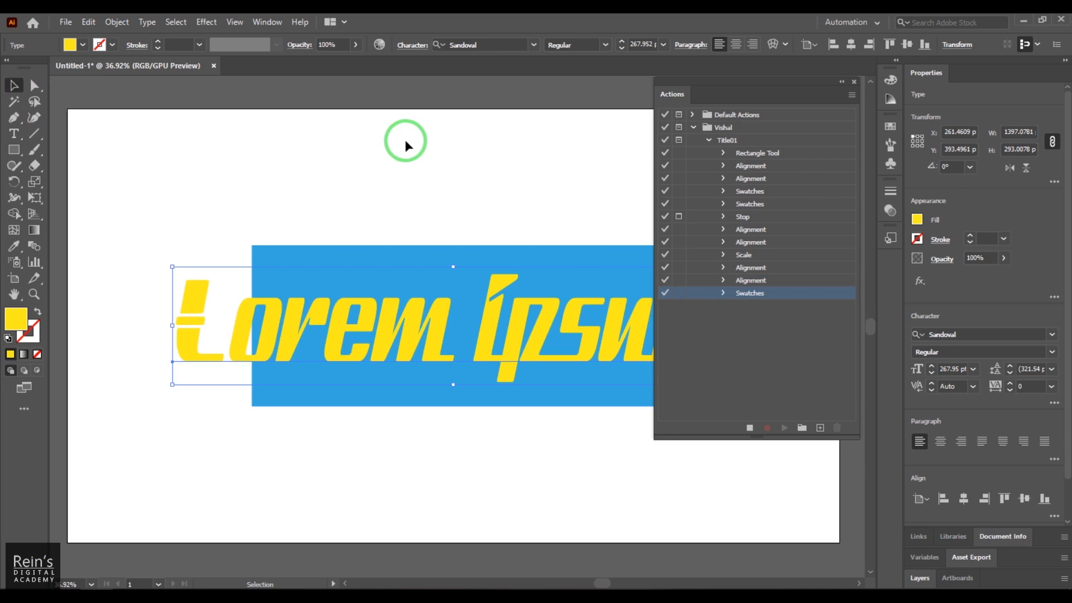
# Create an ellipse 800 px wide and 800 px high over the title
pyautogui.moveTo(14, 149); pyautogui.dragTo(88, 181)
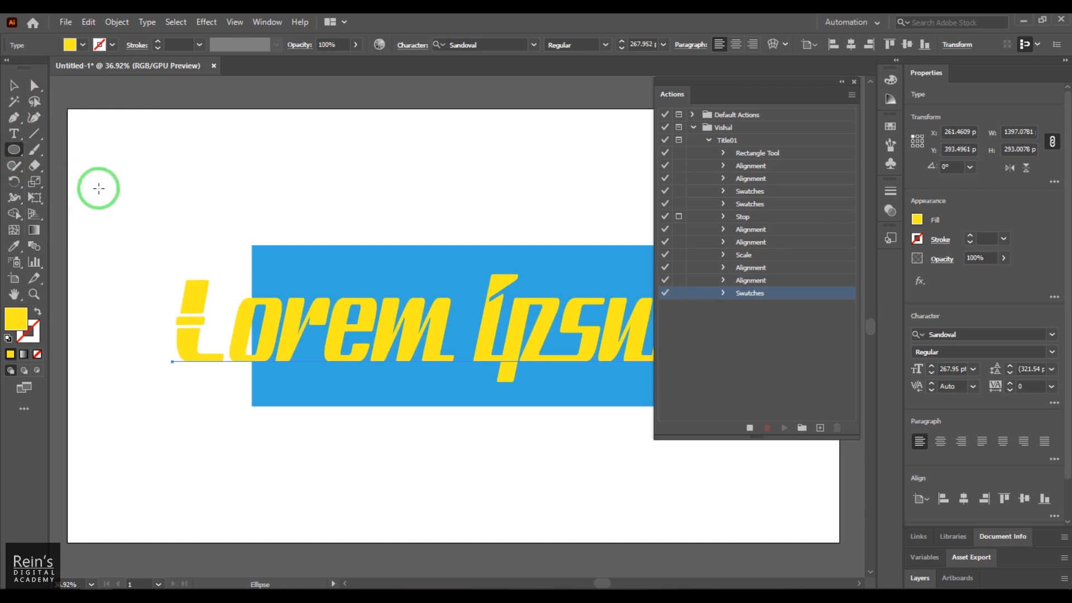
pyautogui.click(424, 193)
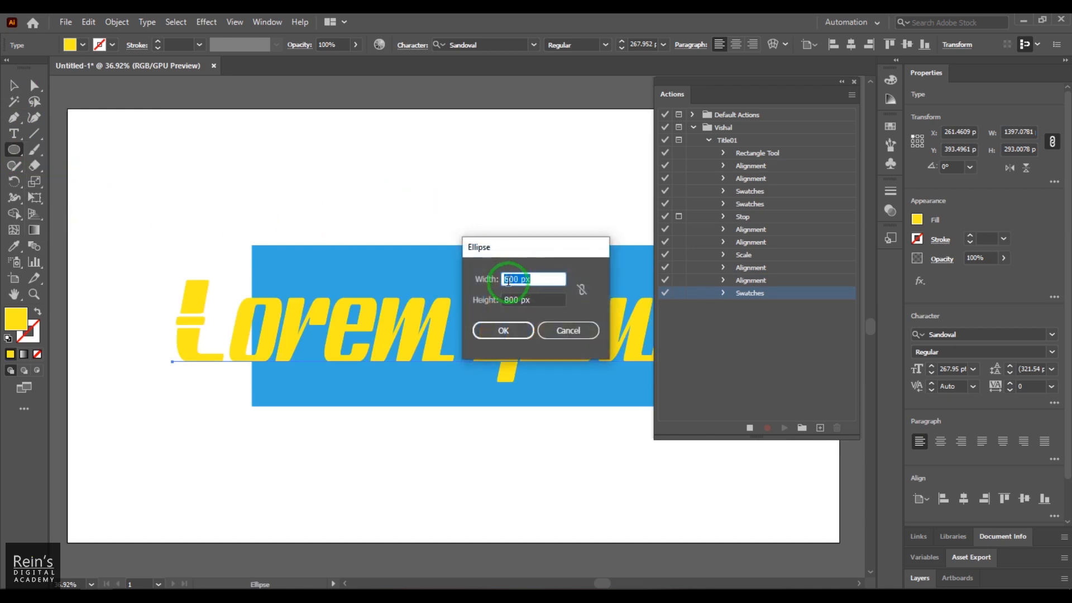
pyautogui.click(505, 331)
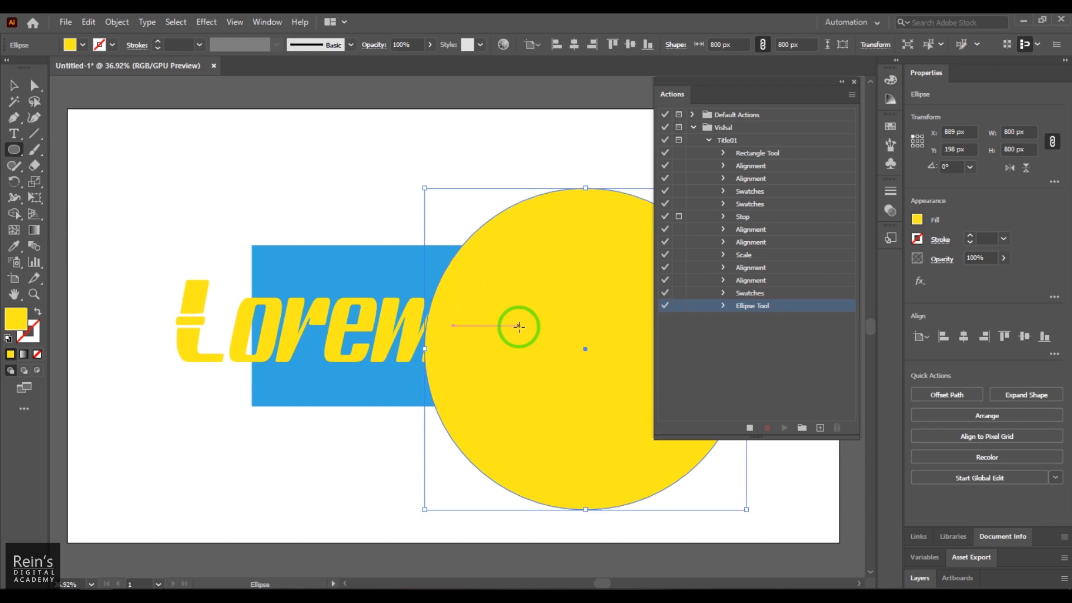
# Move the yellow circle to about X 761 px, Y 140 px and fill it with red
pyautogui.click(14, 85)
pyautogui.moveTo(570, 220); pyautogui.dragTo(517, 194)
pyautogui.click(83, 44)
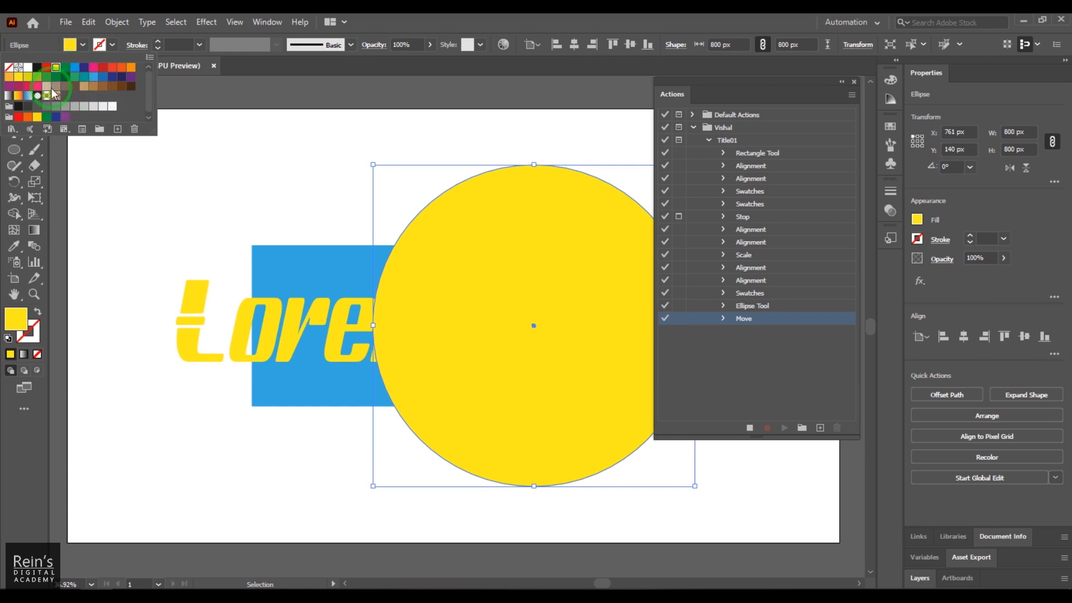
pyautogui.click(112, 67)
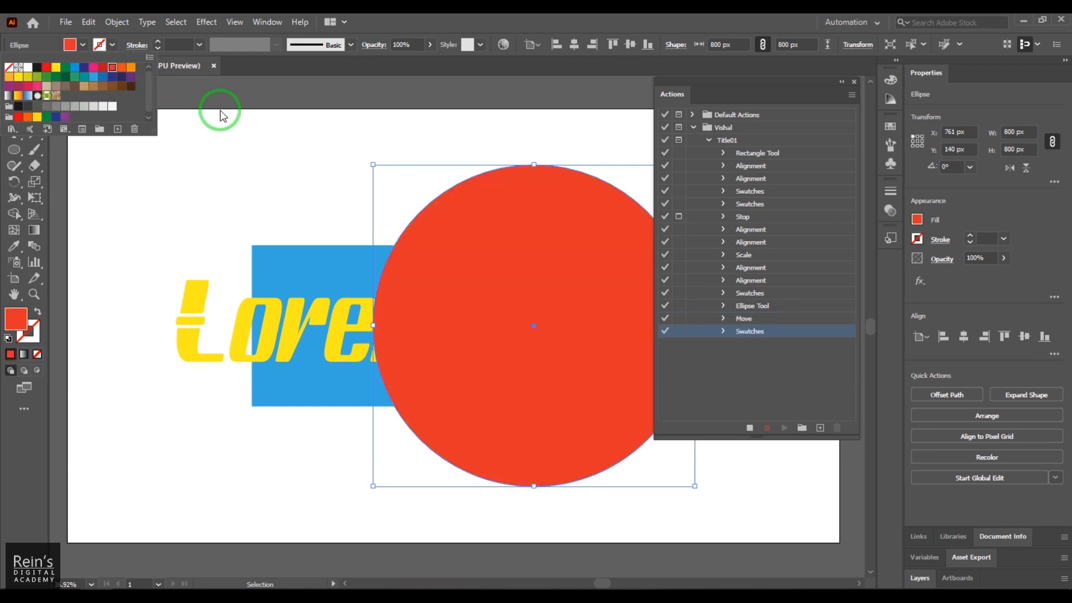
# Center the red circle horizontally and vertically on the artboard
pyautogui.click(578, 50)
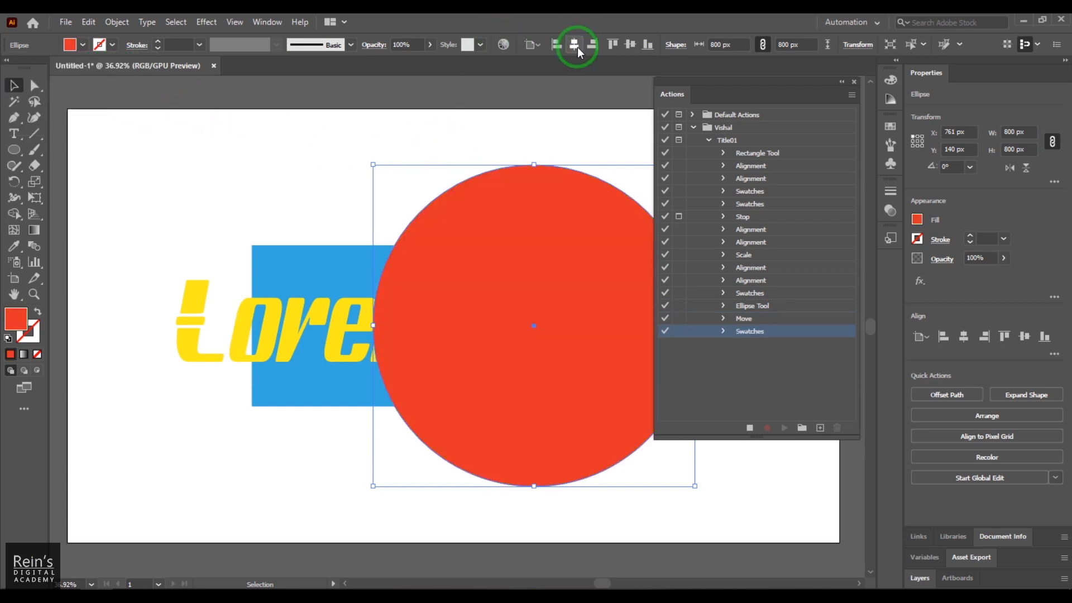
pyautogui.click(630, 47)
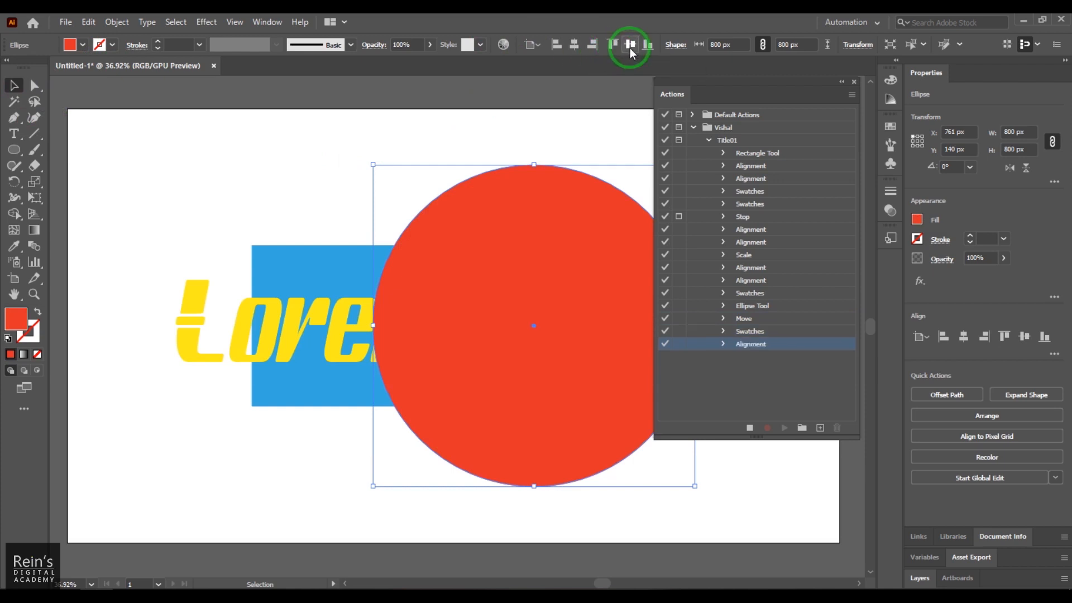
pyautogui.click(563, 112)
pyautogui.click(526, 240)
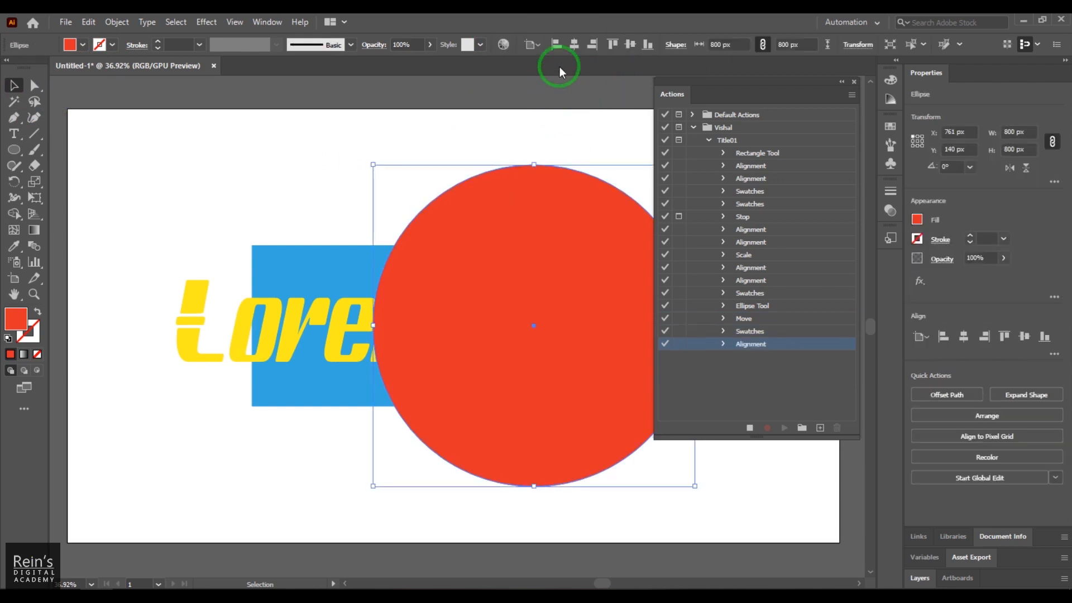
pyautogui.click(577, 50)
pyautogui.click(630, 47)
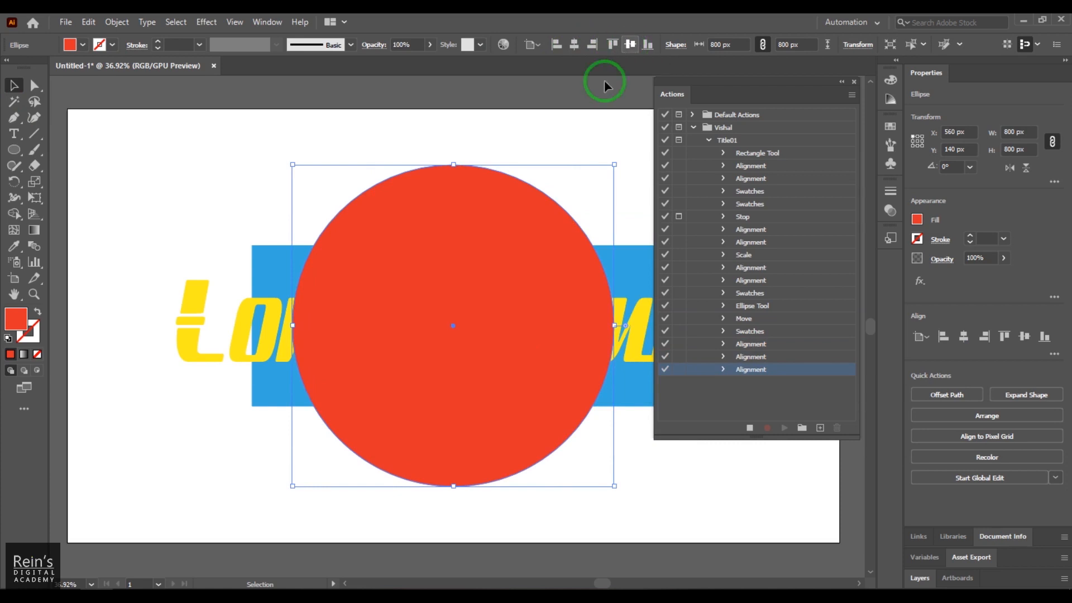
# Send the red circle to the back, behind the text and the blue rectangle
pyautogui.click(119, 25)
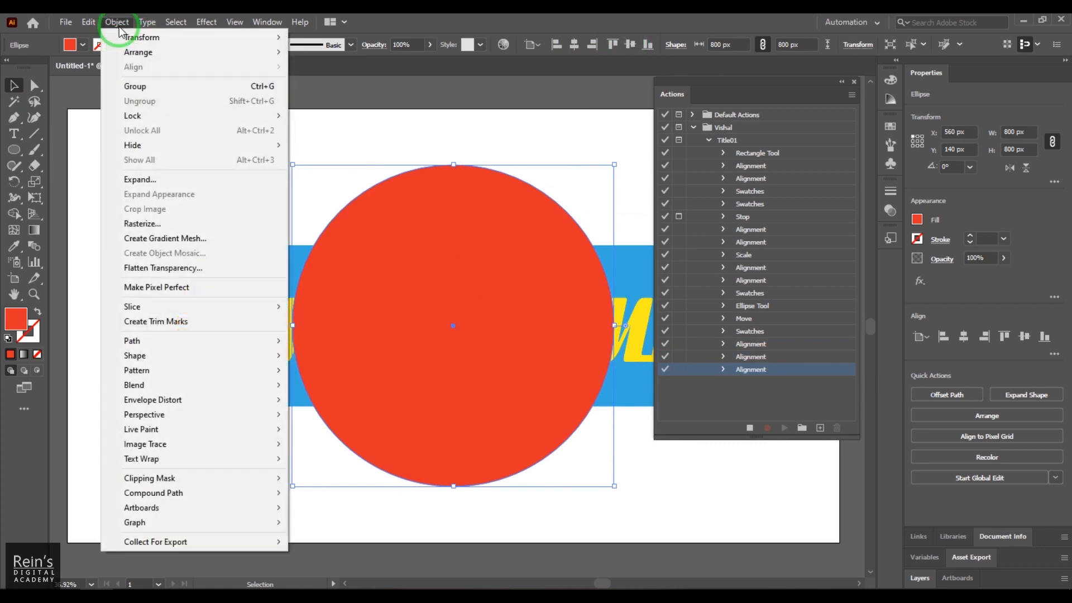
pyautogui.moveTo(141, 52)
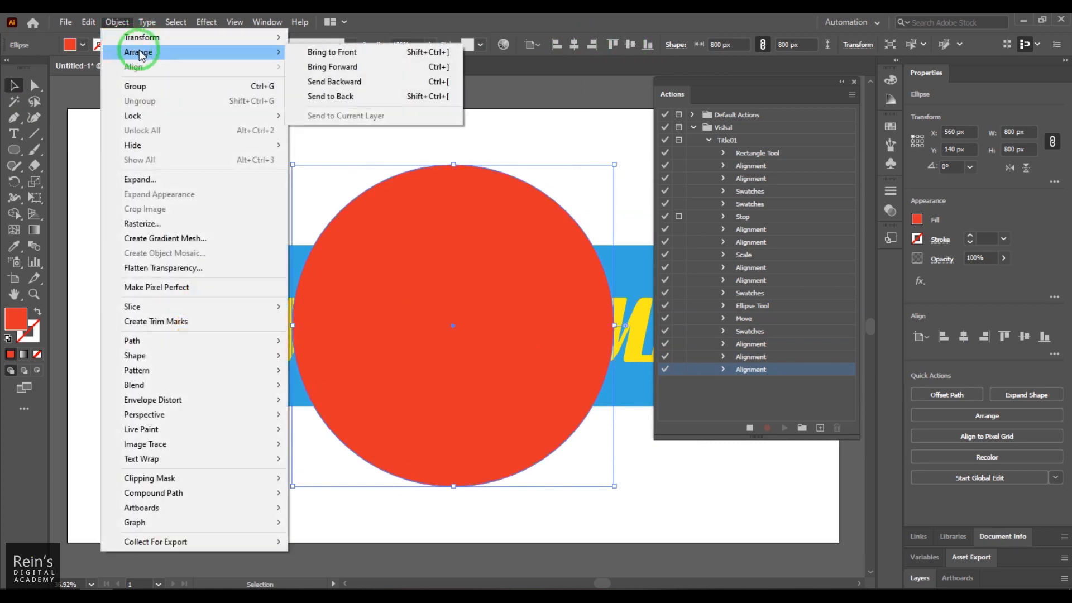
pyautogui.click(366, 98)
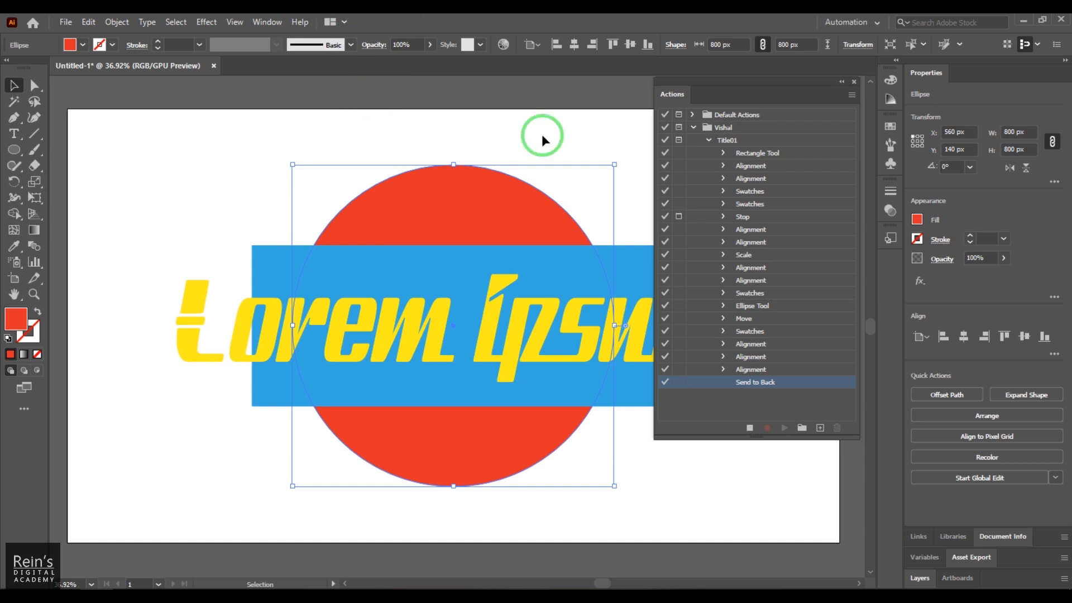
# Insert the Pucker & Bloat effect as a menu item in the action, finding it with "pucker"
pyautogui.click(852, 95)
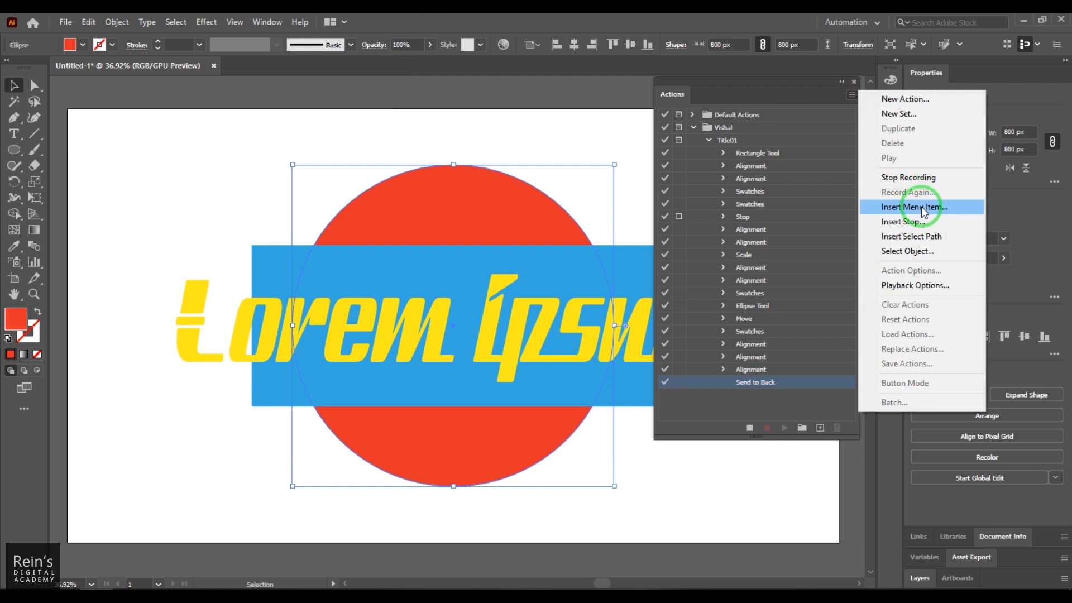
pyautogui.click(921, 211)
pyautogui.moveTo(547, 242); pyautogui.dragTo(459, 150)
pyautogui.click(439, 189)
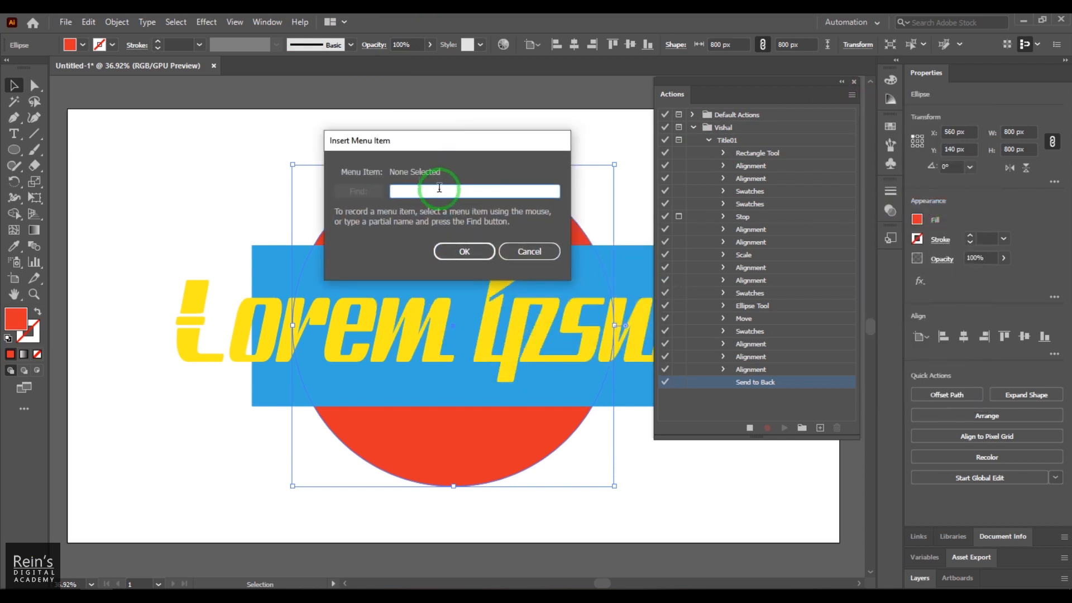
pyautogui.write('pucker')
pyautogui.click(364, 191)
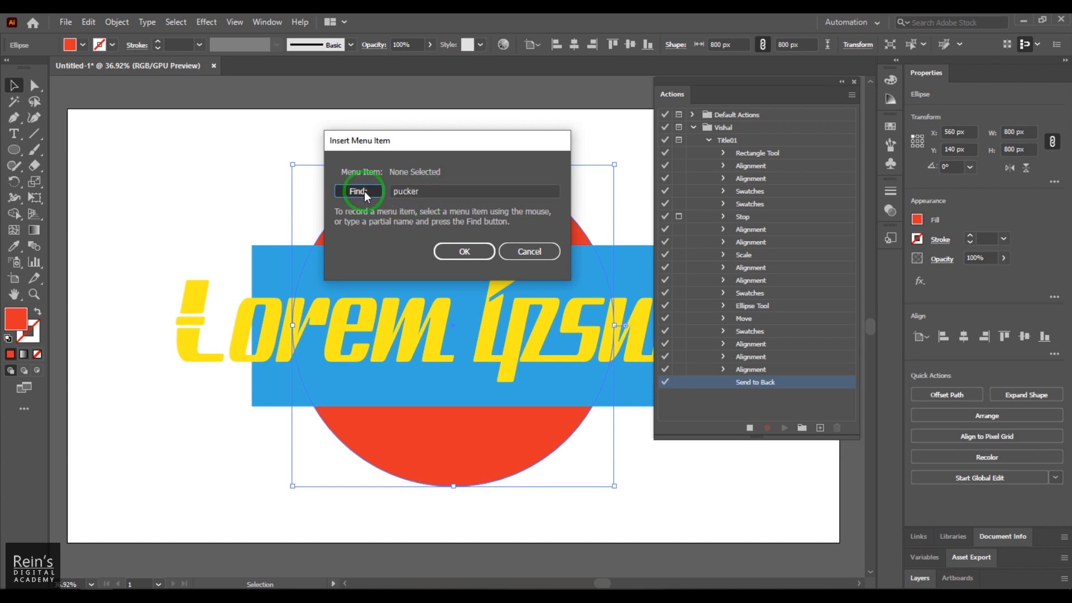
pyautogui.click(475, 248)
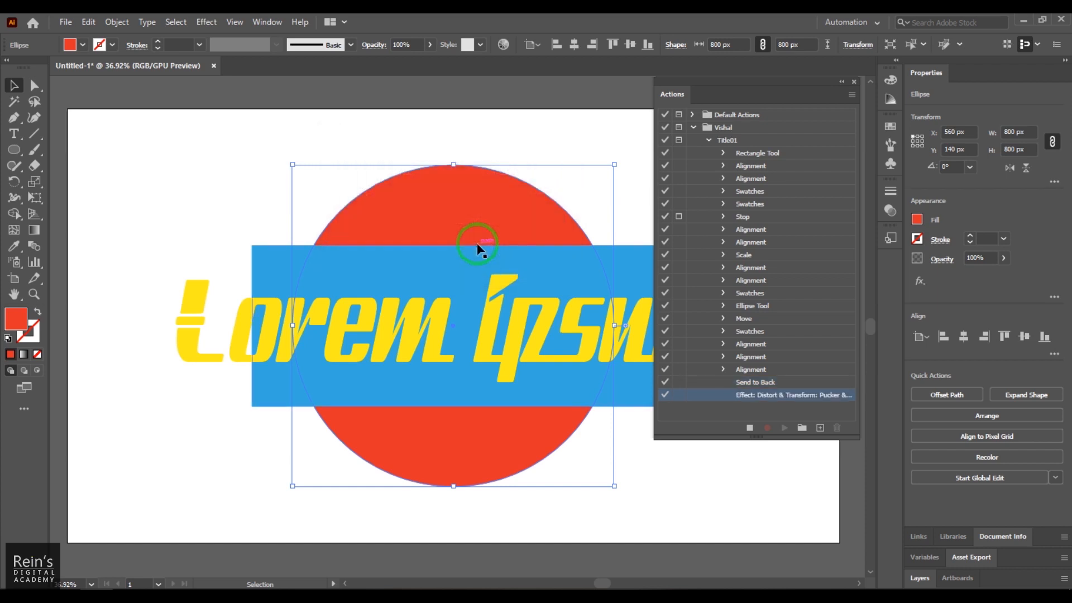
# Stop recording and delete the circle, rectangle and text from the artboard
pyautogui.moveTo(169, 157); pyautogui.dragTo(775, 494)
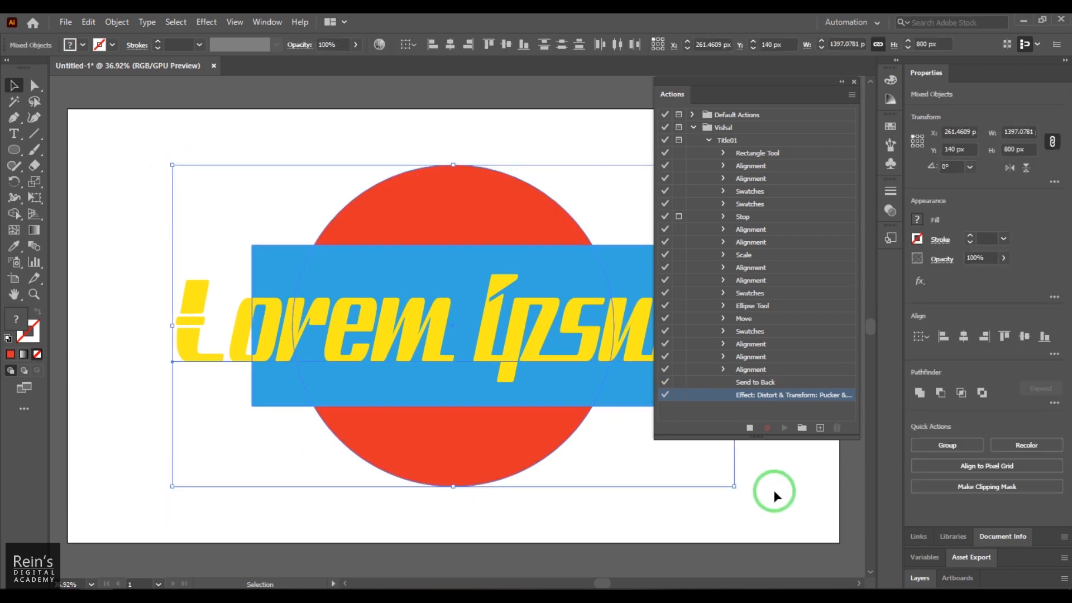
pyautogui.click(750, 428)
pyautogui.moveTo(307, 146); pyautogui.dragTo(625, 537)
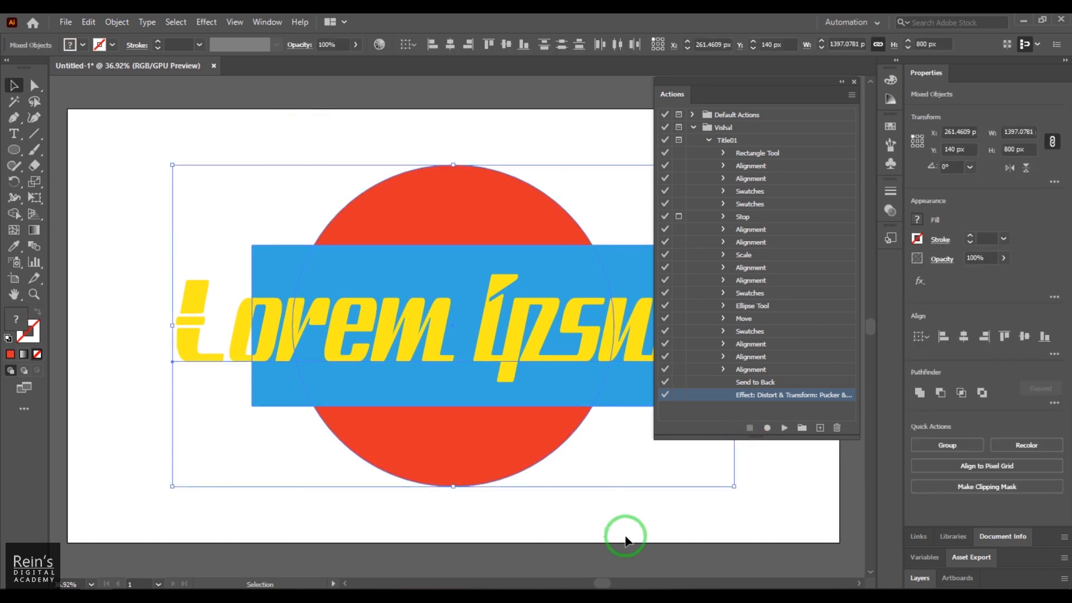
pyautogui.press('Delete')
# Play the Title01 action from its beginning and acknowledge the custom text message
pyautogui.click(727, 142)
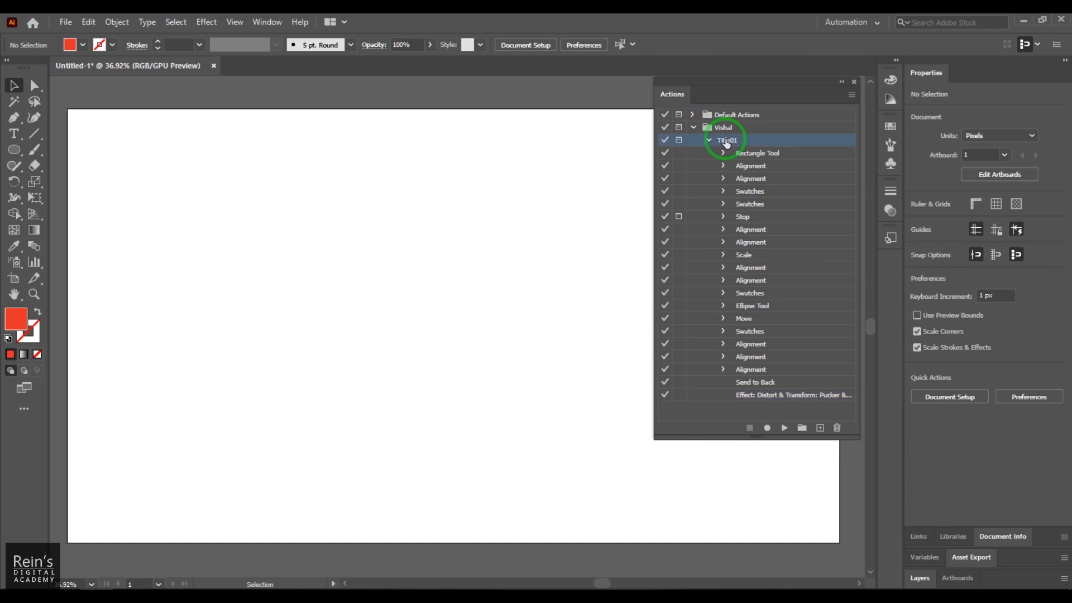
pyautogui.click(785, 428)
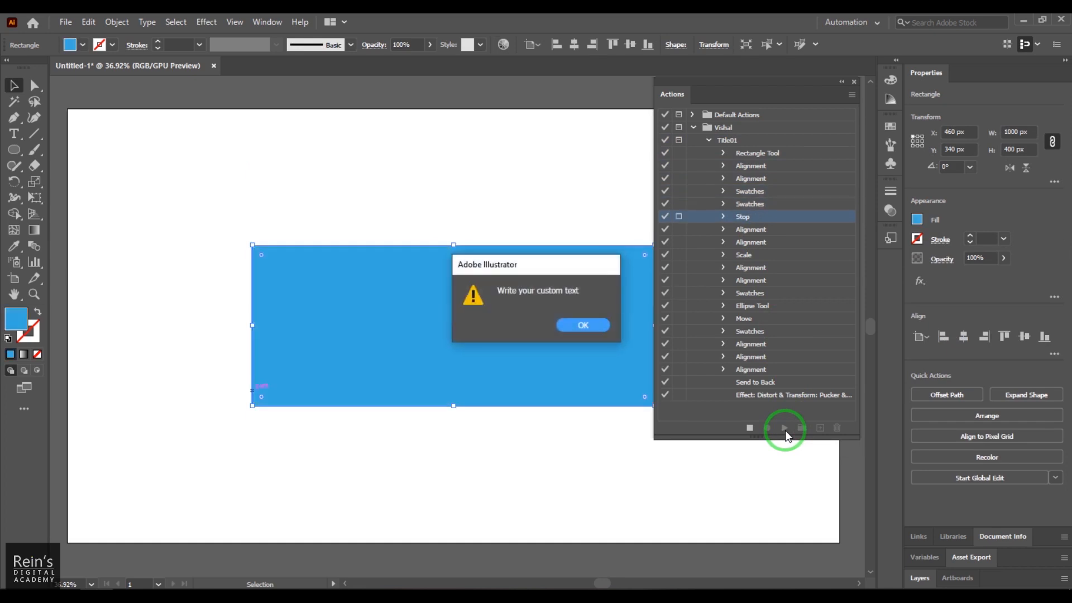
pyautogui.click(578, 326)
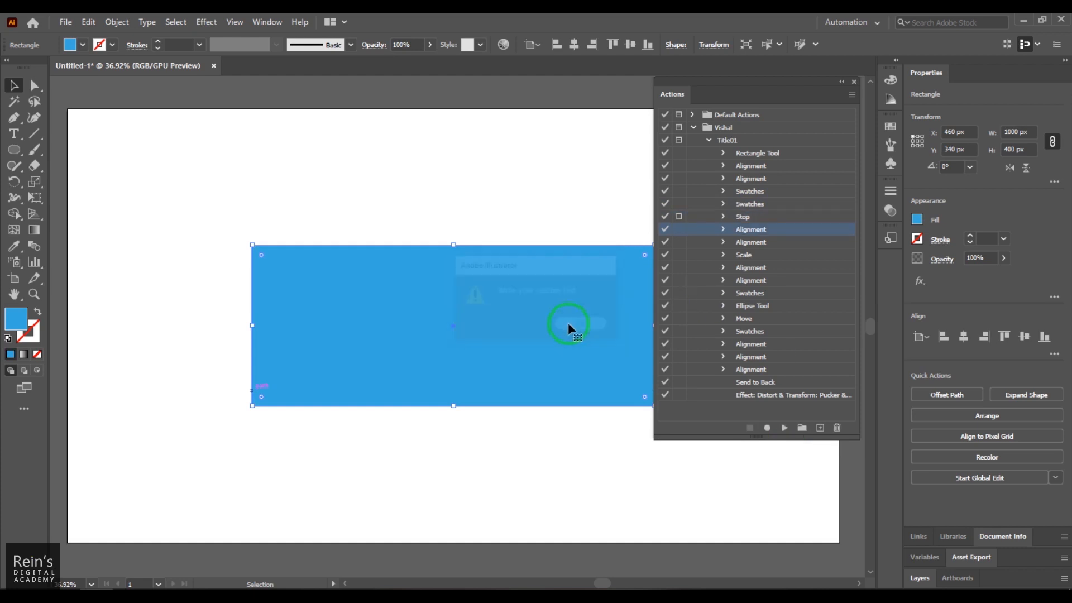
# Add a "Lorem ipsum" point text above the blue rectangle and select it as an object
pyautogui.click(14, 133)
pyautogui.click(353, 187)
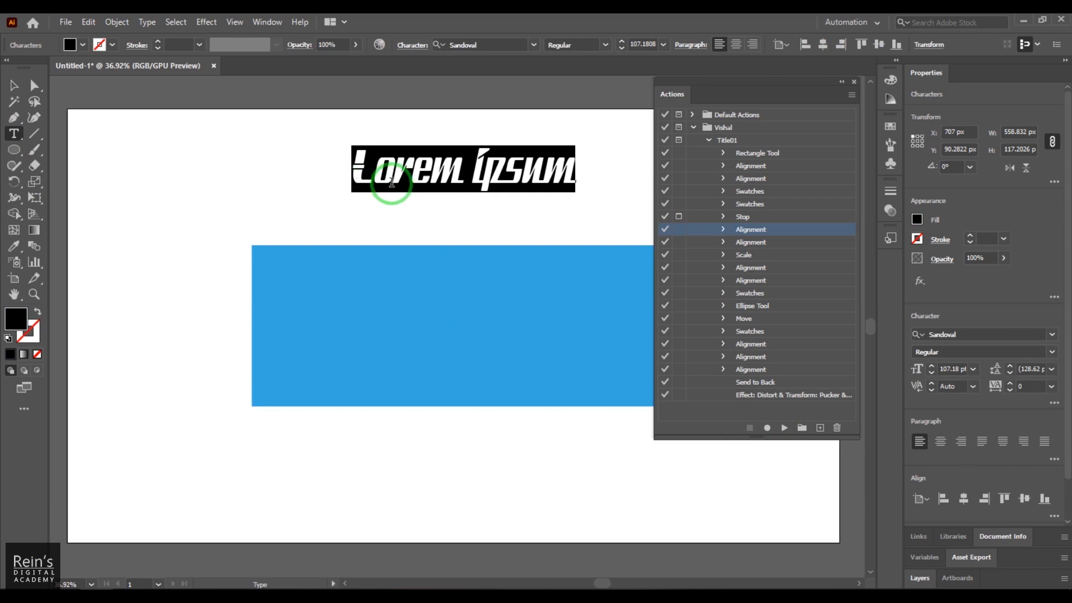
pyautogui.click(14, 85)
pyautogui.click(410, 185)
pyautogui.moveTo(409, 186); pyautogui.dragTo(420, 184)
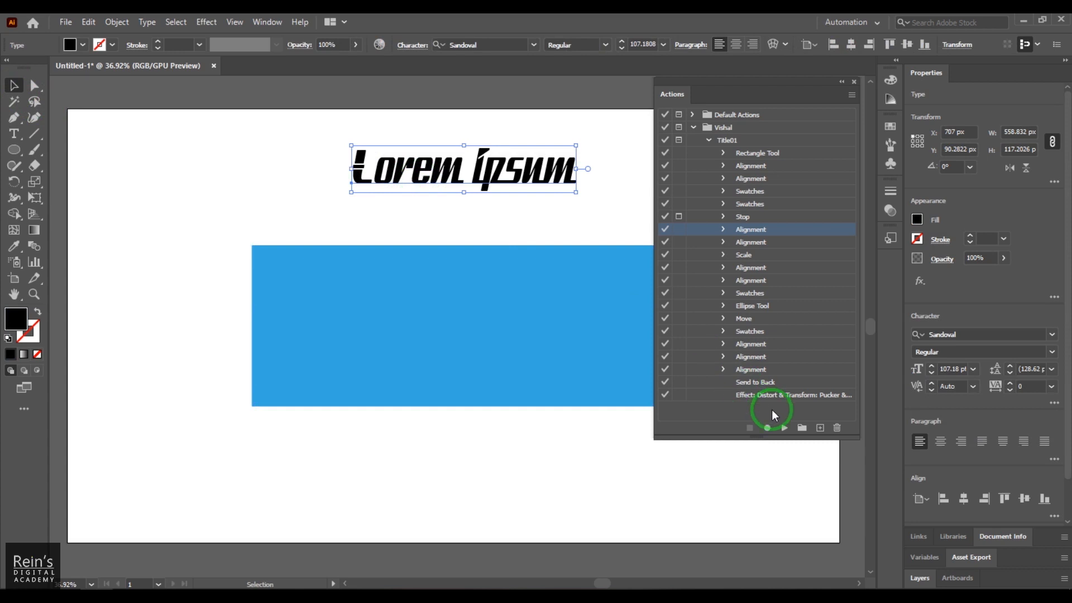
# Continue playing the action after the Stop step and apply Pucker & Bloat at 47% to the circle
pyautogui.click(781, 427)
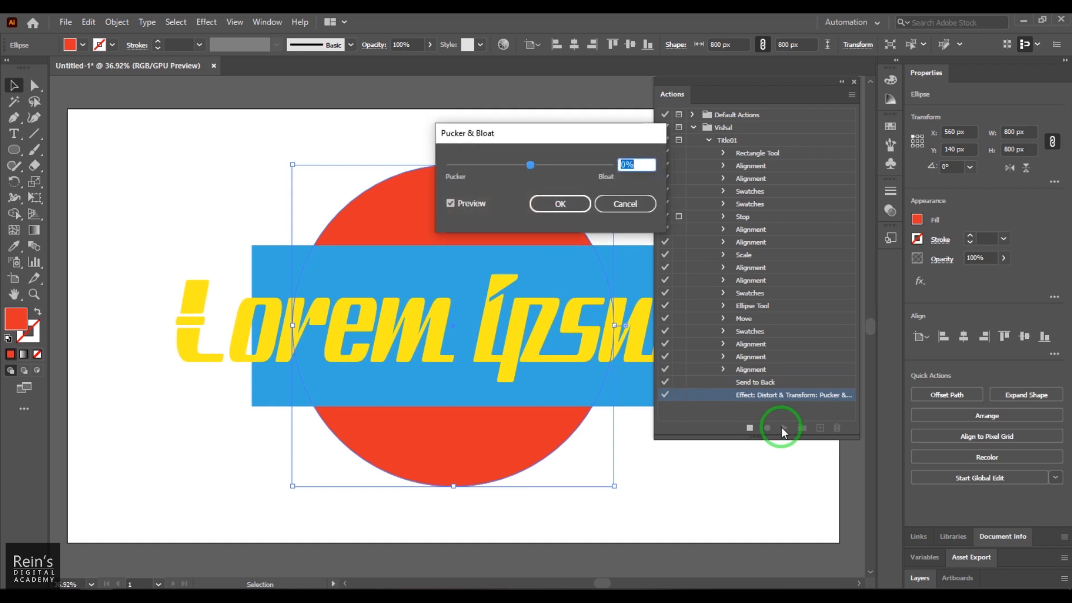
pyautogui.moveTo(533, 164); pyautogui.dragTo(551, 166)
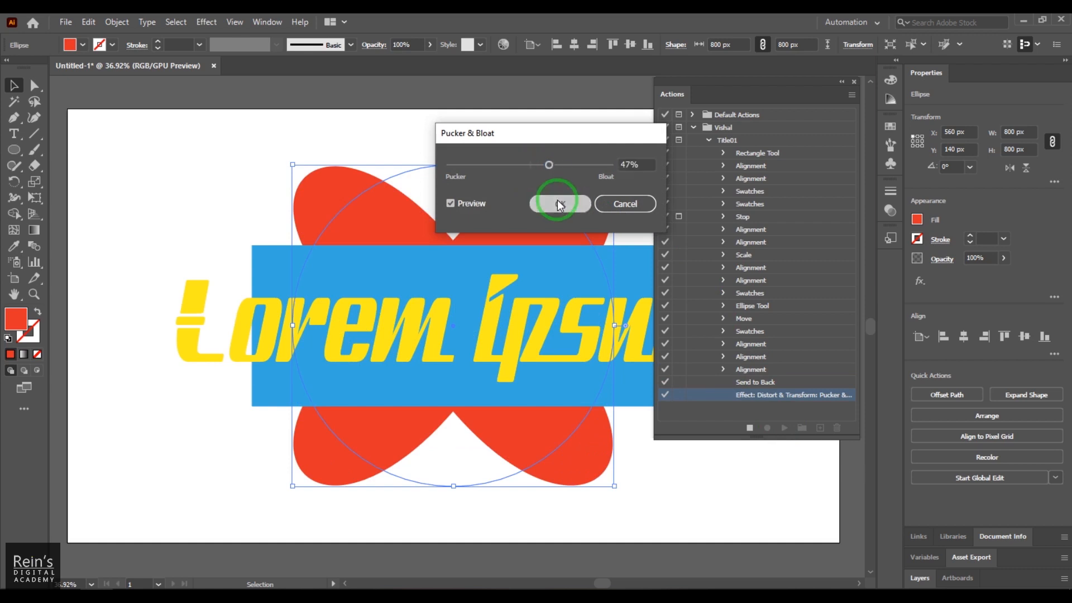
pyautogui.click(559, 202)
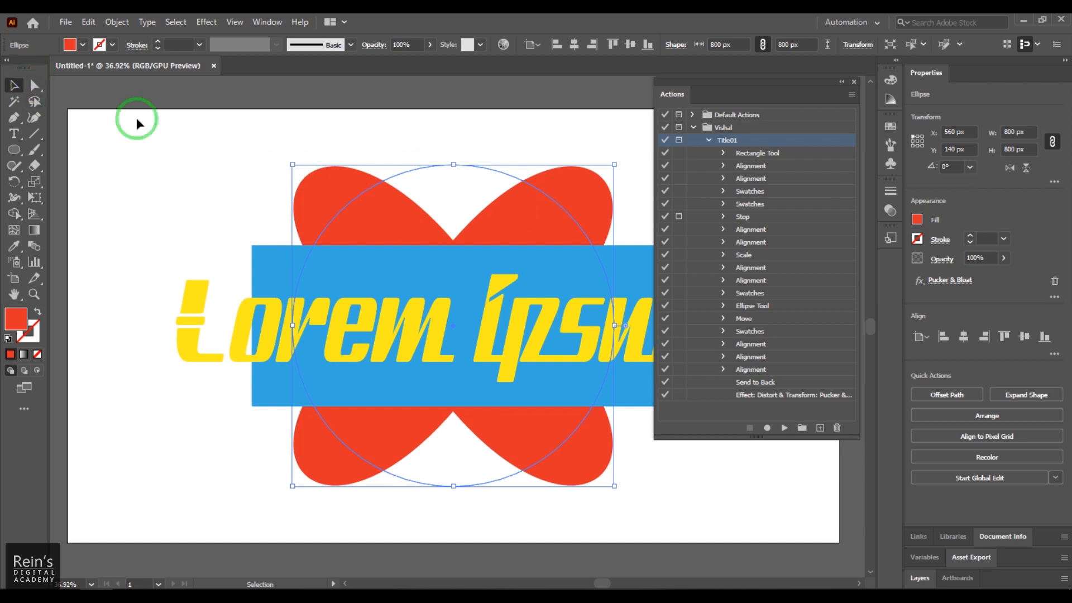
pyautogui.click(766, 397)
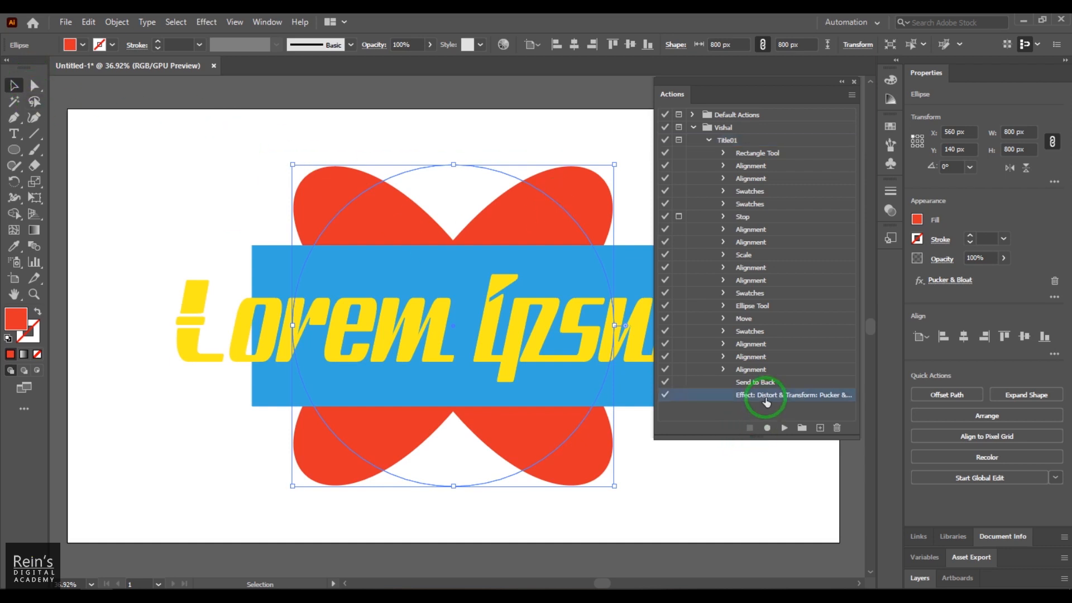
pyautogui.click(769, 427)
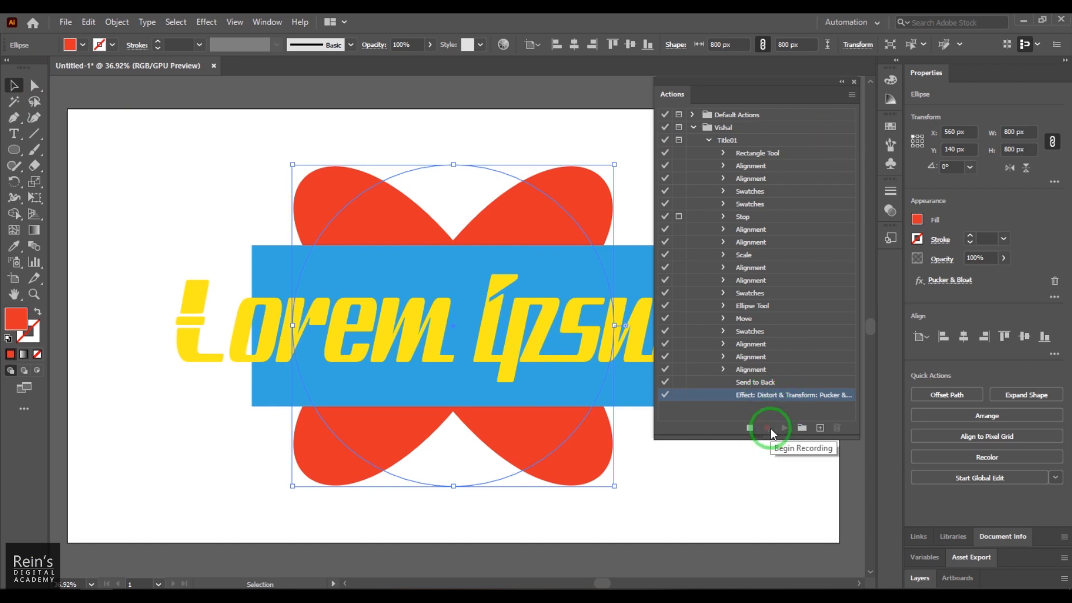
pyautogui.click(750, 428)
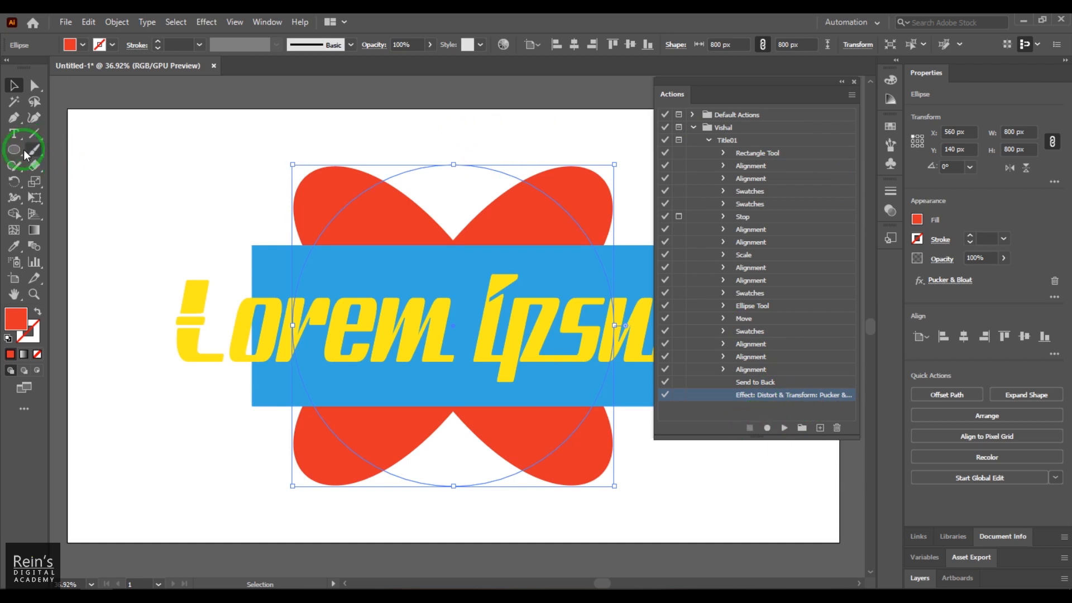
# Draw a closed red heart shape of about 206 × 160 px with the Pen tool near the artboard's upper-left corner
pyautogui.click(15, 120)
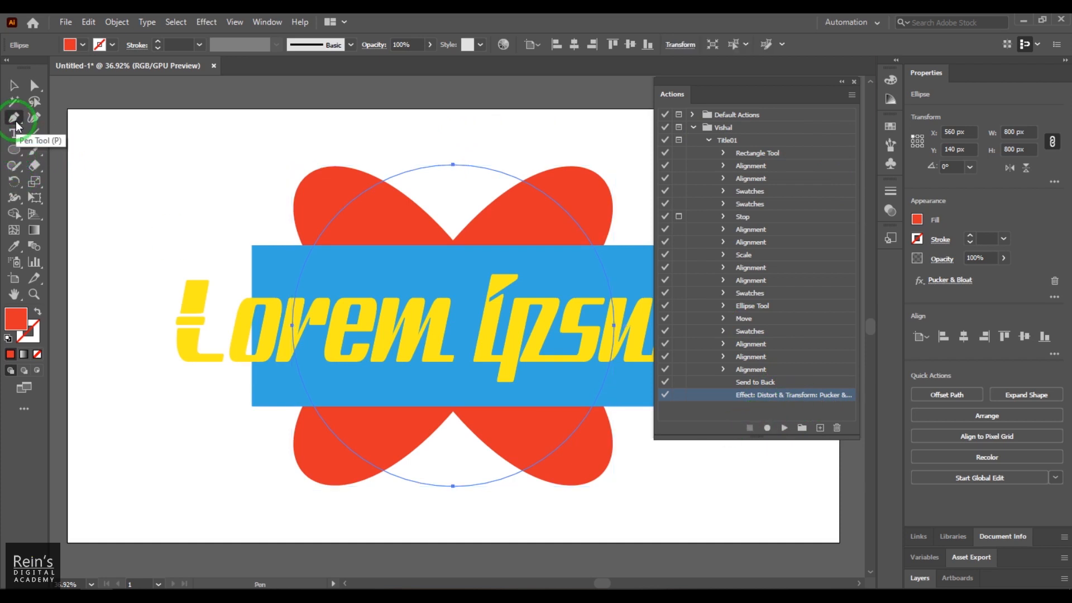
pyautogui.moveTo(159, 199); pyautogui.dragTo(171, 150)
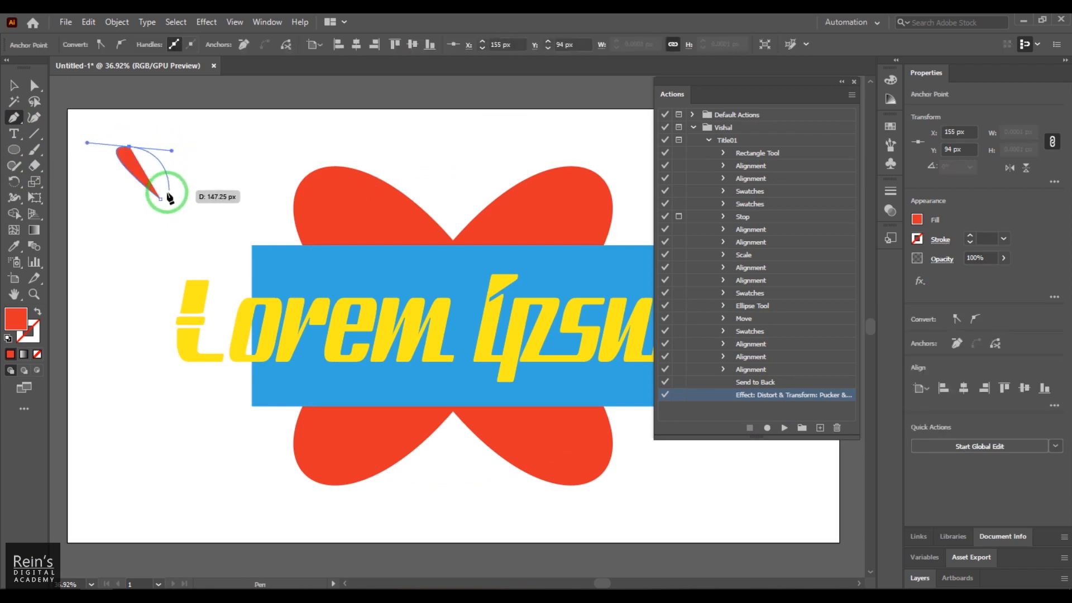
pyautogui.click(160, 199)
pyautogui.click(158, 166)
pyautogui.moveTo(198, 149); pyautogui.dragTo(194, 193)
pyautogui.click(161, 199)
pyautogui.click(14, 85)
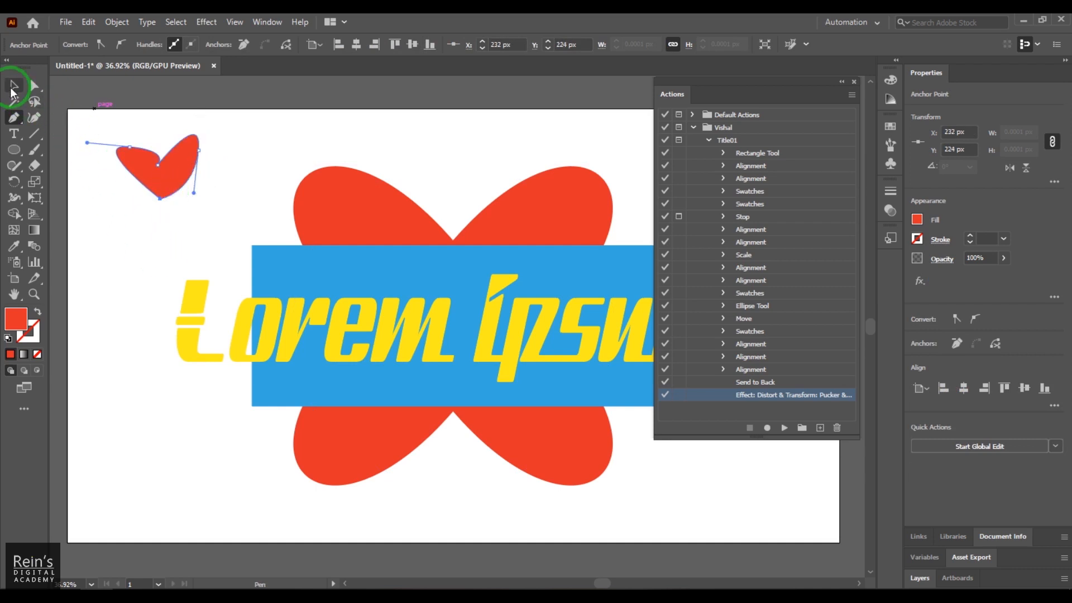
pyautogui.click(290, 162)
pyautogui.click(186, 175)
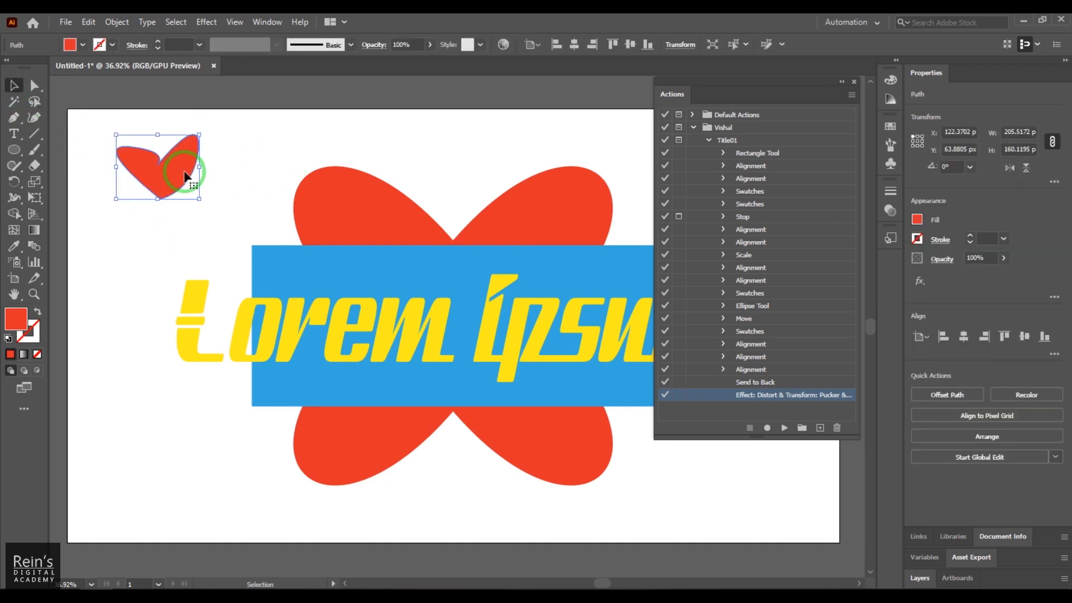
pyautogui.click(259, 134)
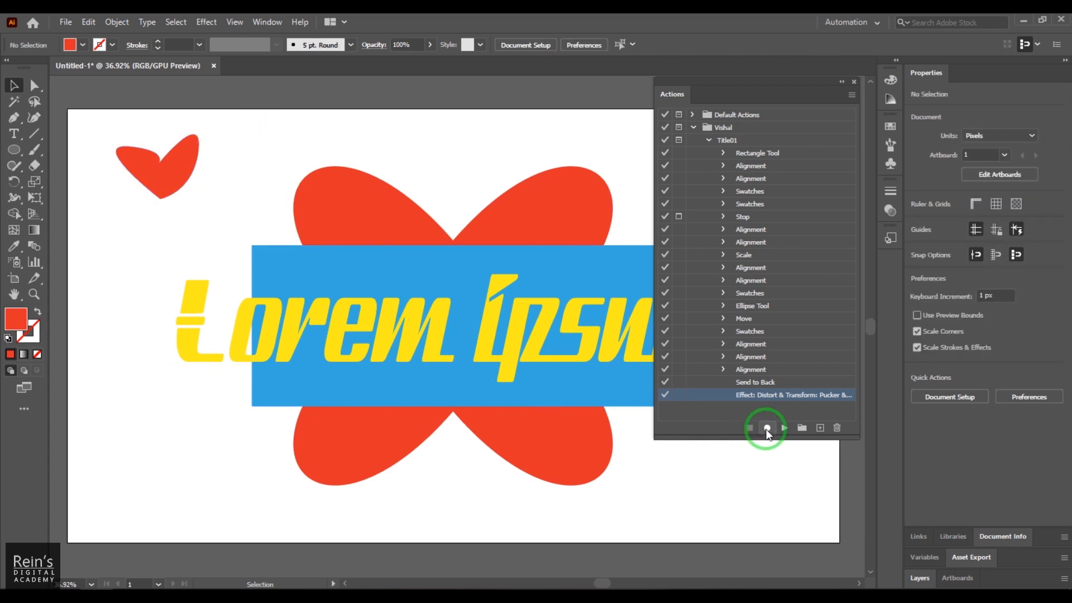
# Resume recording at the end of Title01 and insert the heart as a select path
pyautogui.click(768, 429)
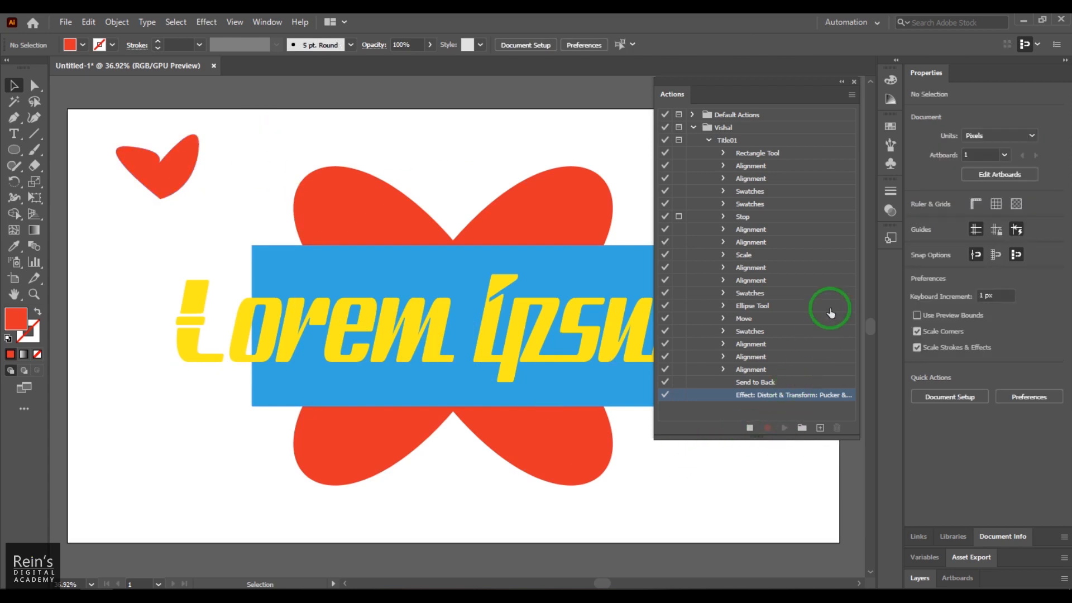
pyautogui.click(852, 95)
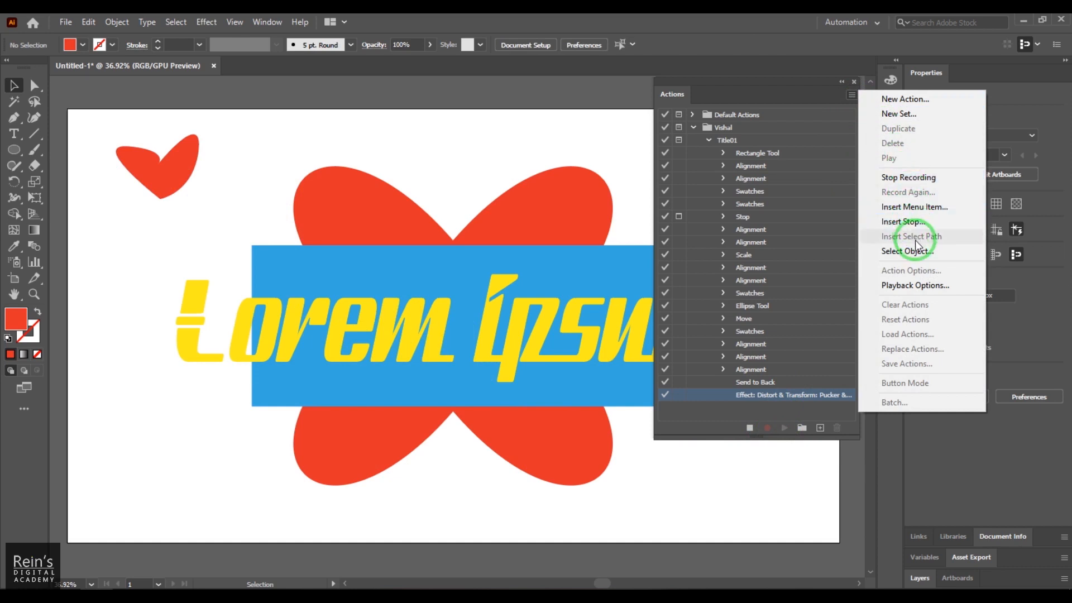
pyautogui.click(143, 167)
pyautogui.click(847, 101)
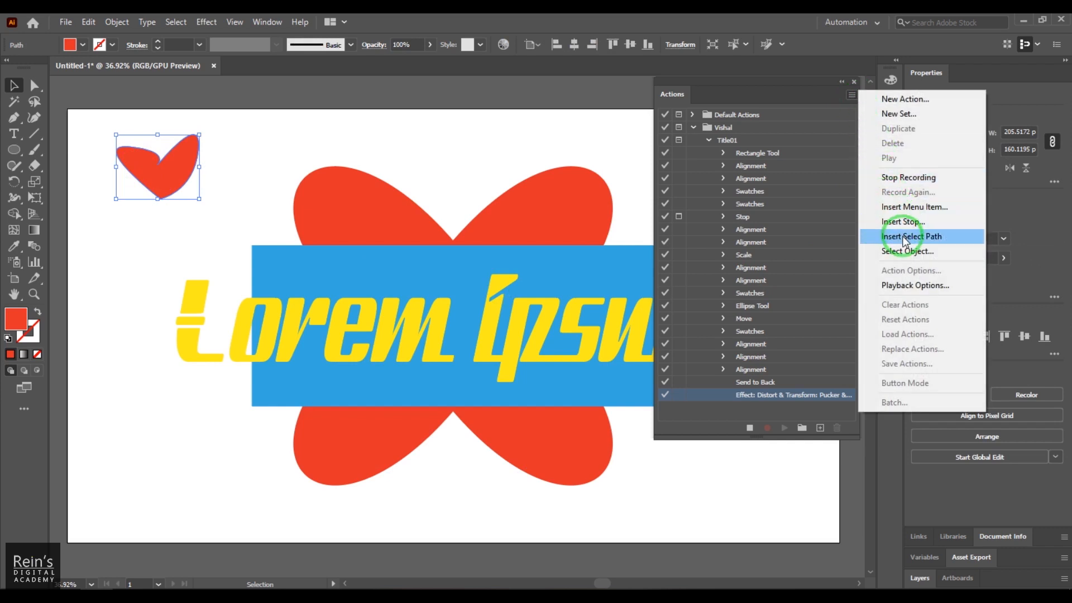
pyautogui.click(904, 237)
pyautogui.click(793, 408)
pyautogui.click(205, 251)
# Move the heart down over the first letter of the title and send it to the back
pyautogui.click(159, 169)
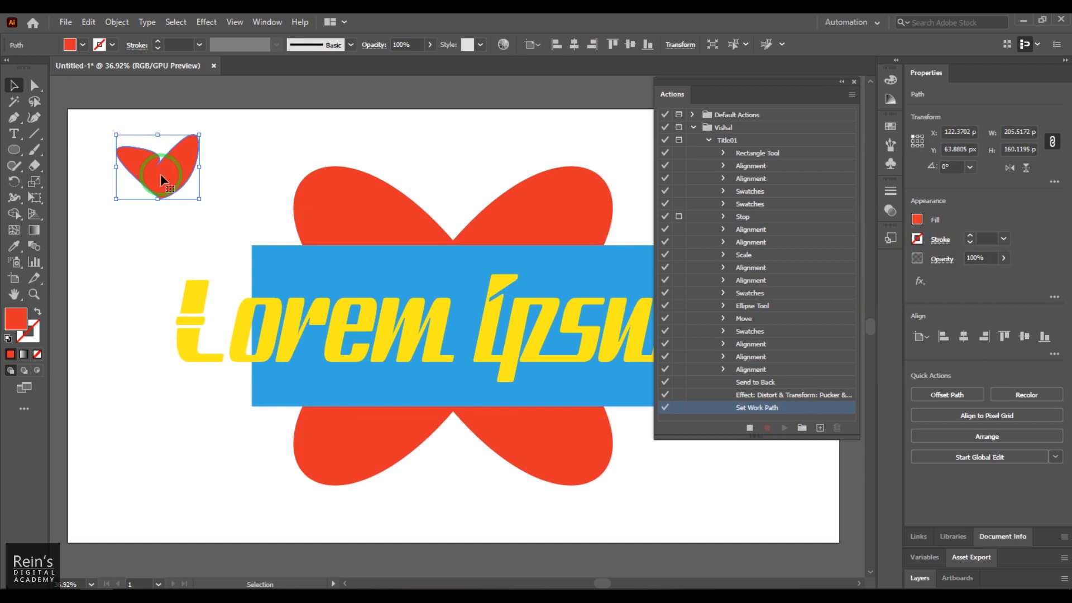
pyautogui.moveTo(160, 173); pyautogui.dragTo(179, 283)
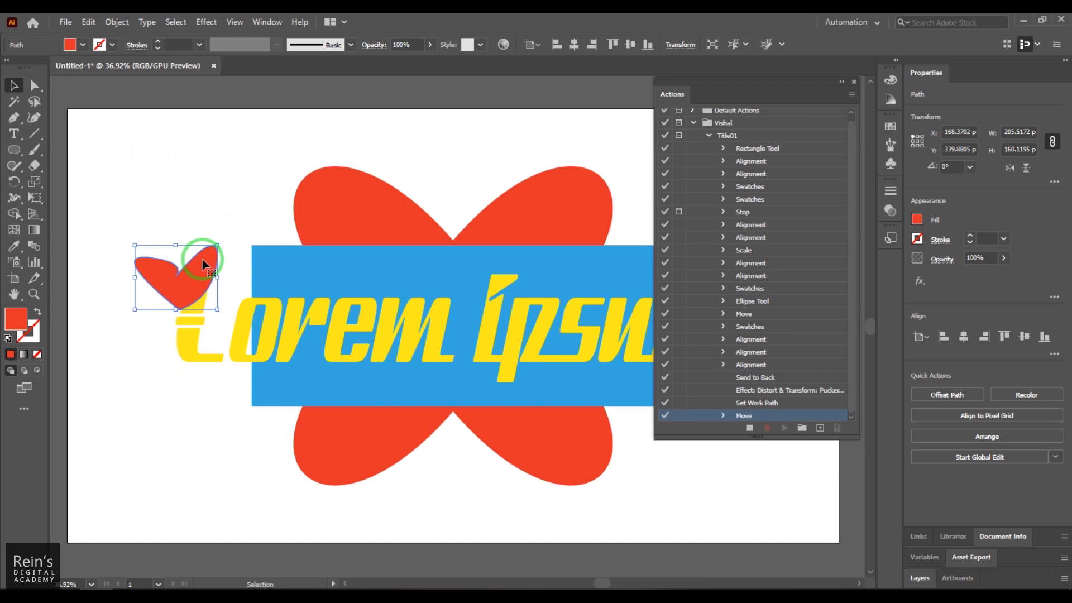
pyautogui.click(117, 22)
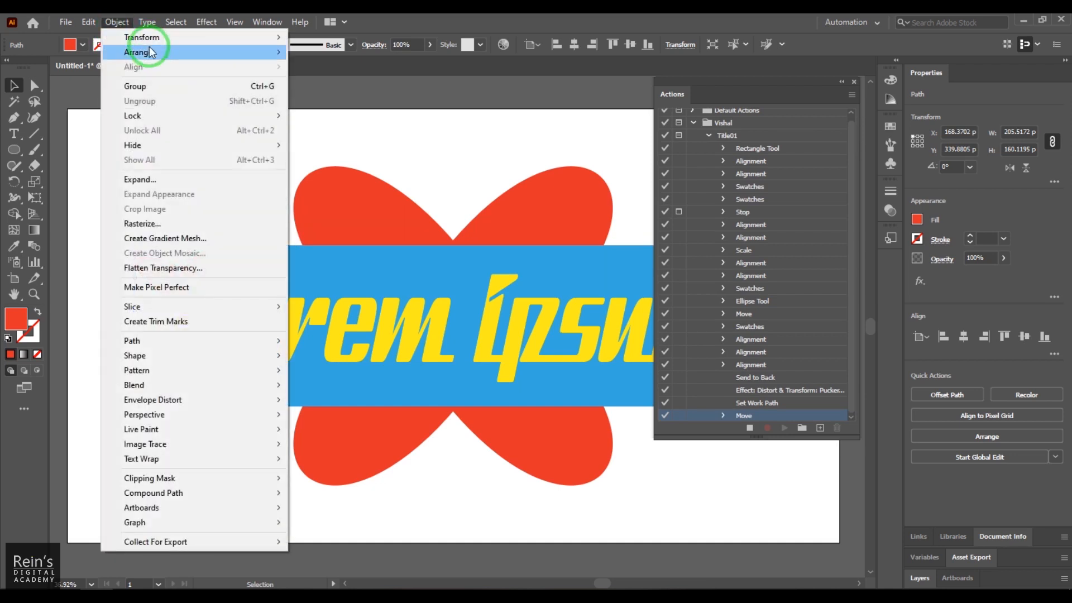
pyautogui.moveTo(240, 54)
pyautogui.click(358, 96)
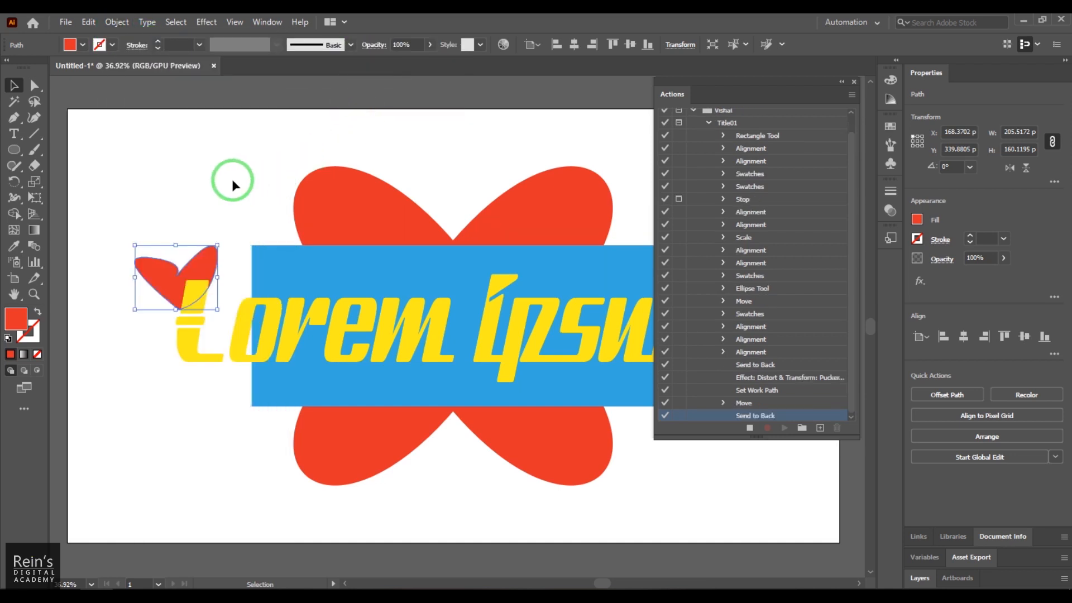
pyautogui.click(227, 193)
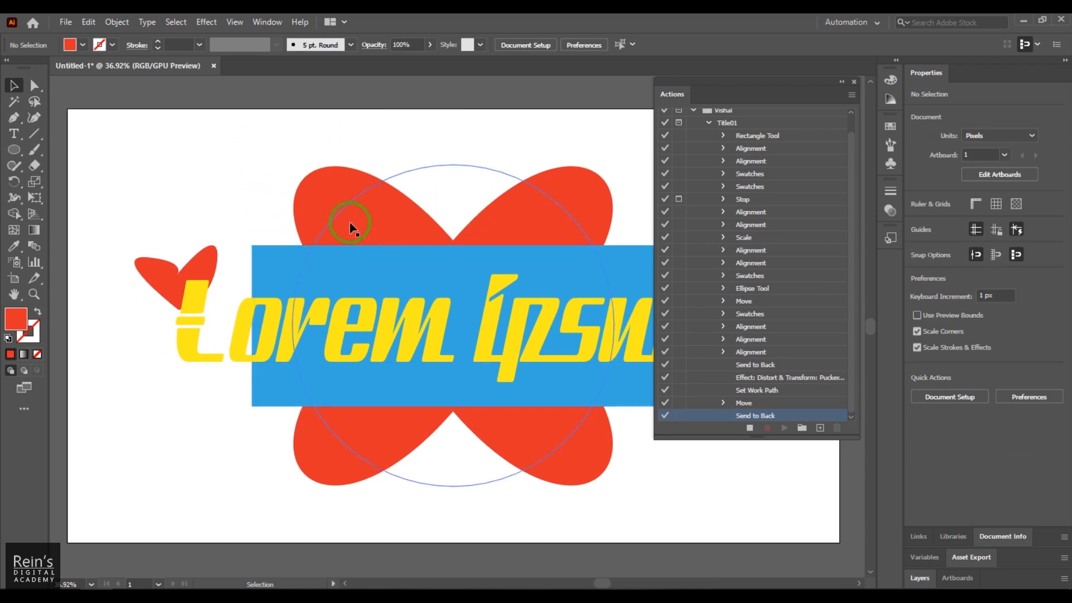
# Recolor the bloated circle with a green swatch fill
pyautogui.click(330, 186)
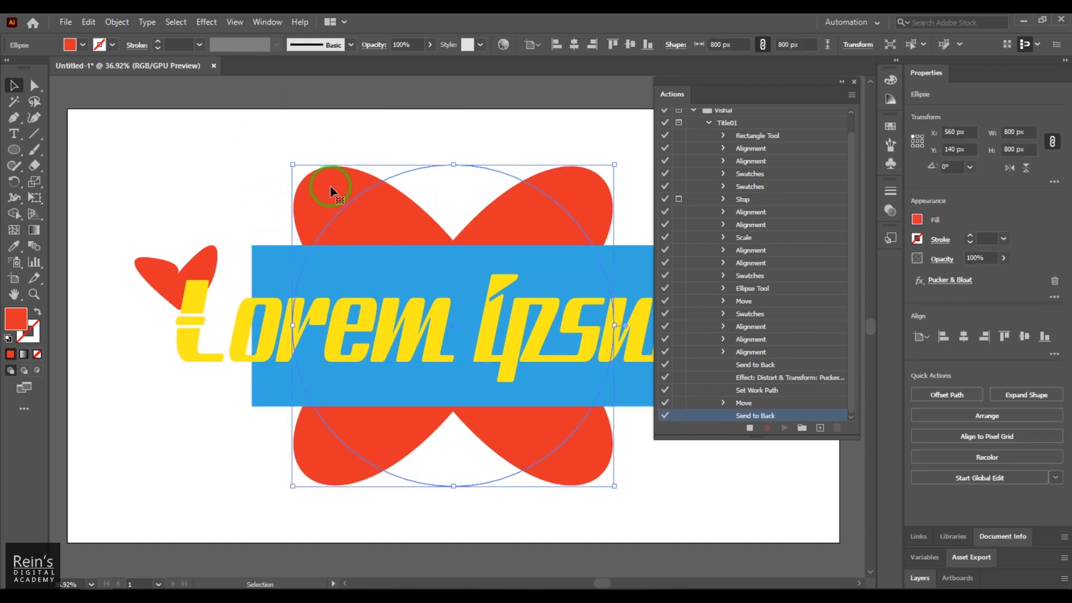
pyautogui.click(82, 45)
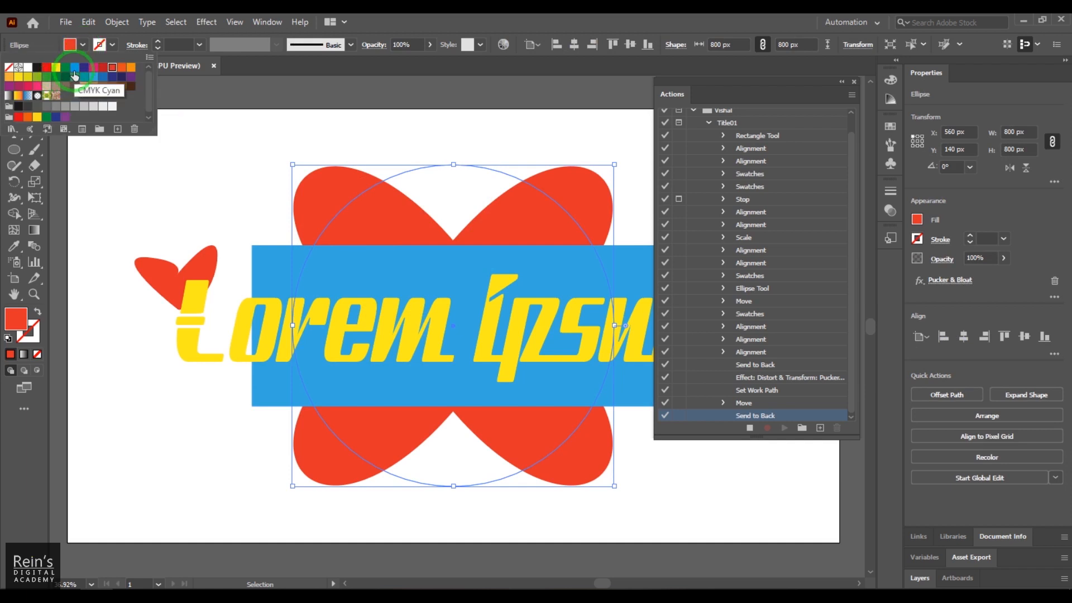
pyautogui.click(58, 77)
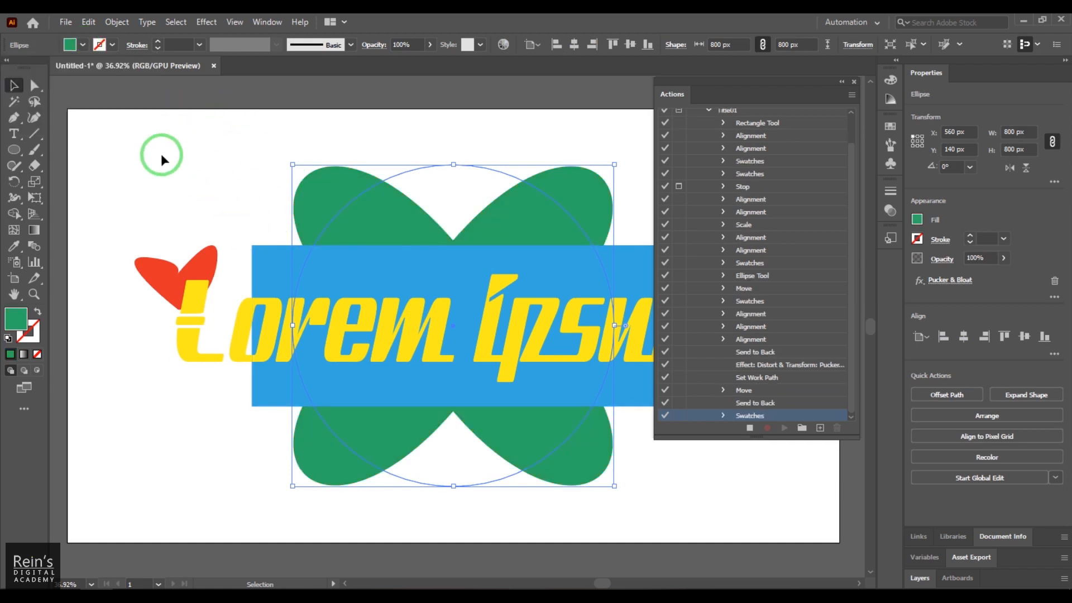
pyautogui.click(134, 164)
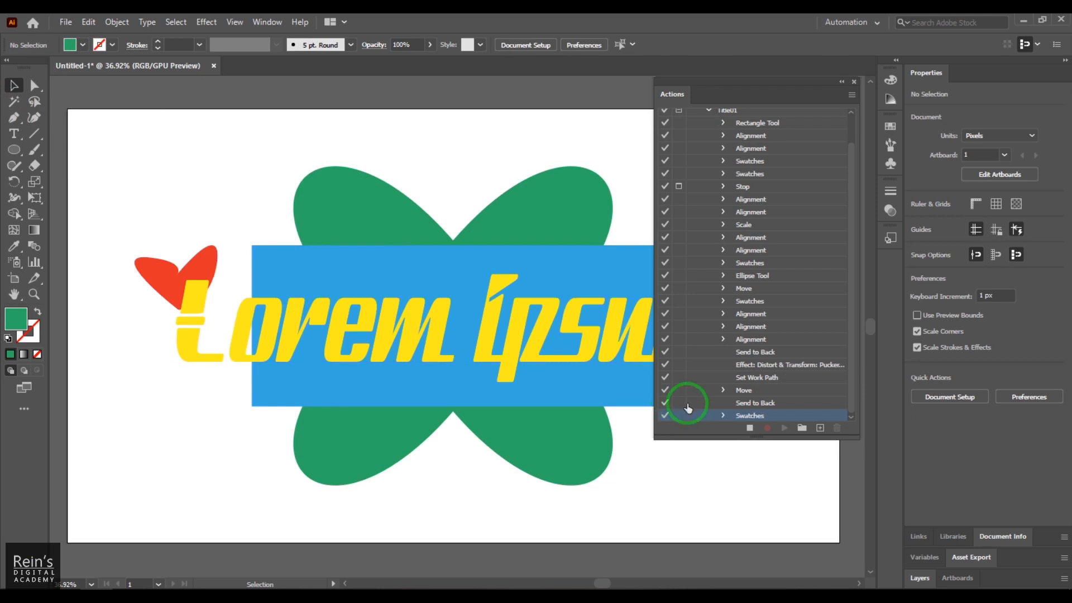
# Stop recording and delete all artwork from the artboard
pyautogui.click(750, 428)
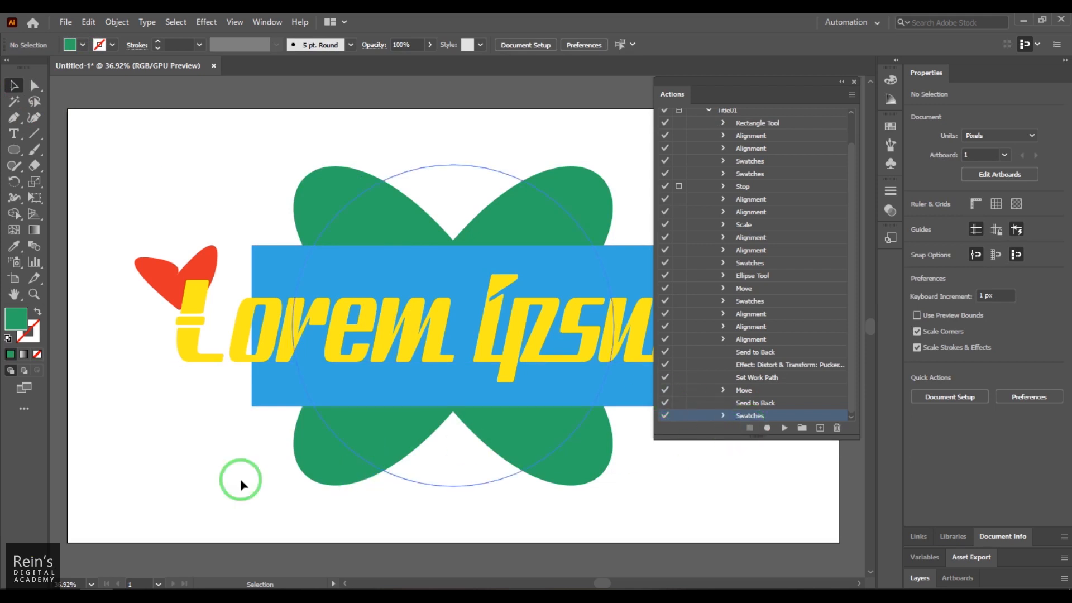
pyautogui.moveTo(131, 135); pyautogui.dragTo(834, 550)
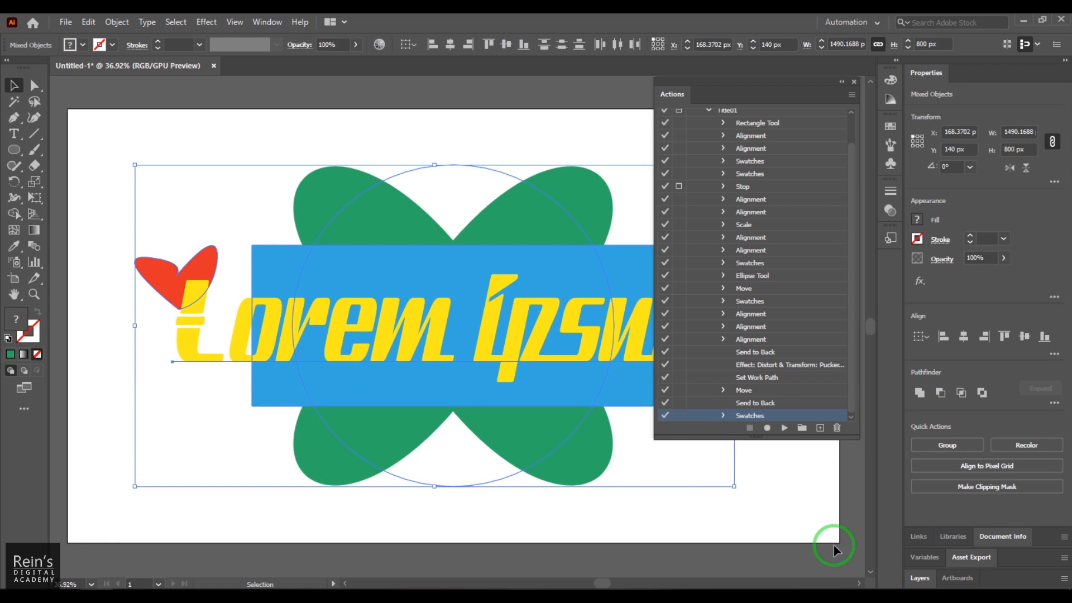
pyautogui.press('Delete')
# Play the updated Title01 action from its first step and dismiss the custom text message
pyautogui.scroll(2, 719, 241)
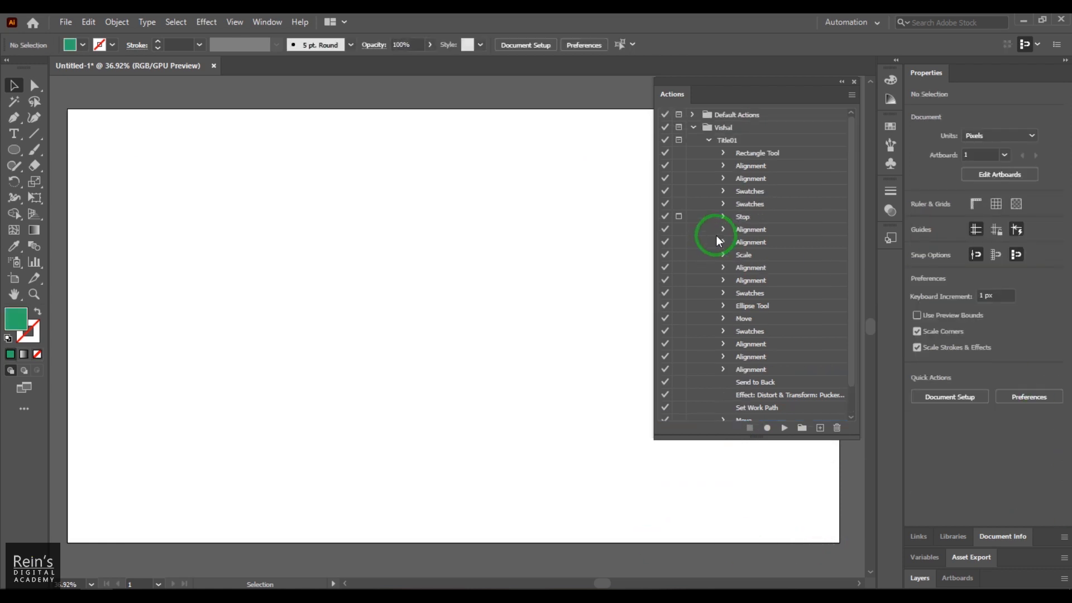
pyautogui.click(733, 142)
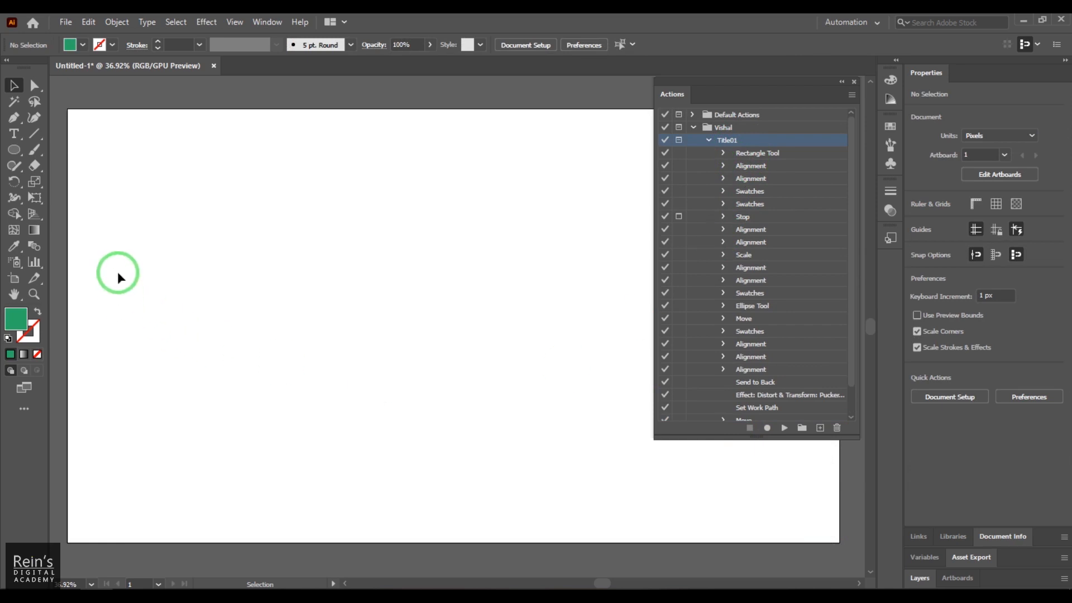
pyautogui.click(784, 428)
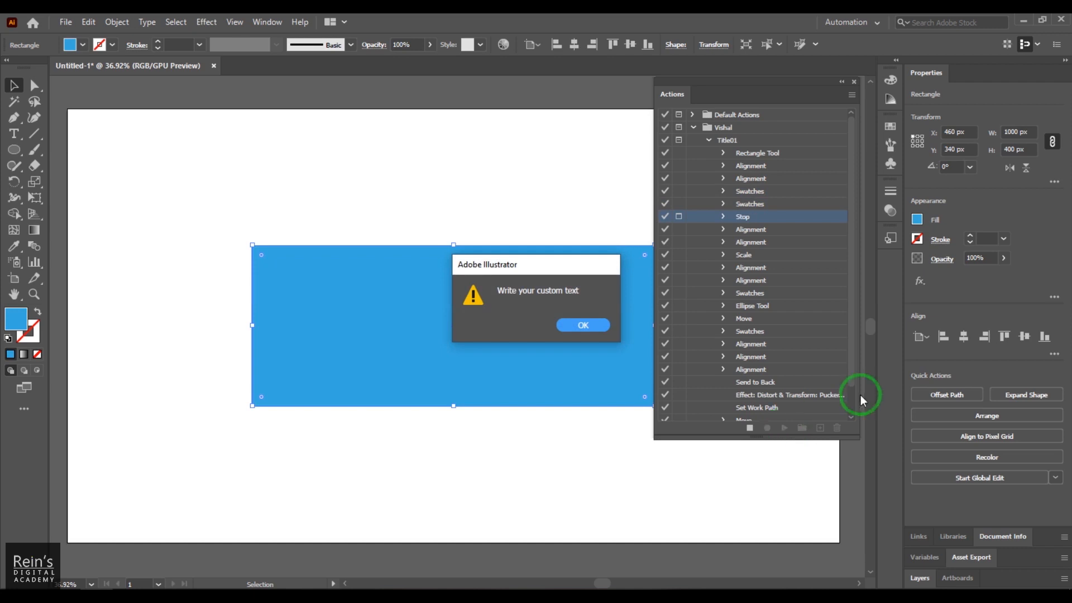
pyautogui.click(586, 326)
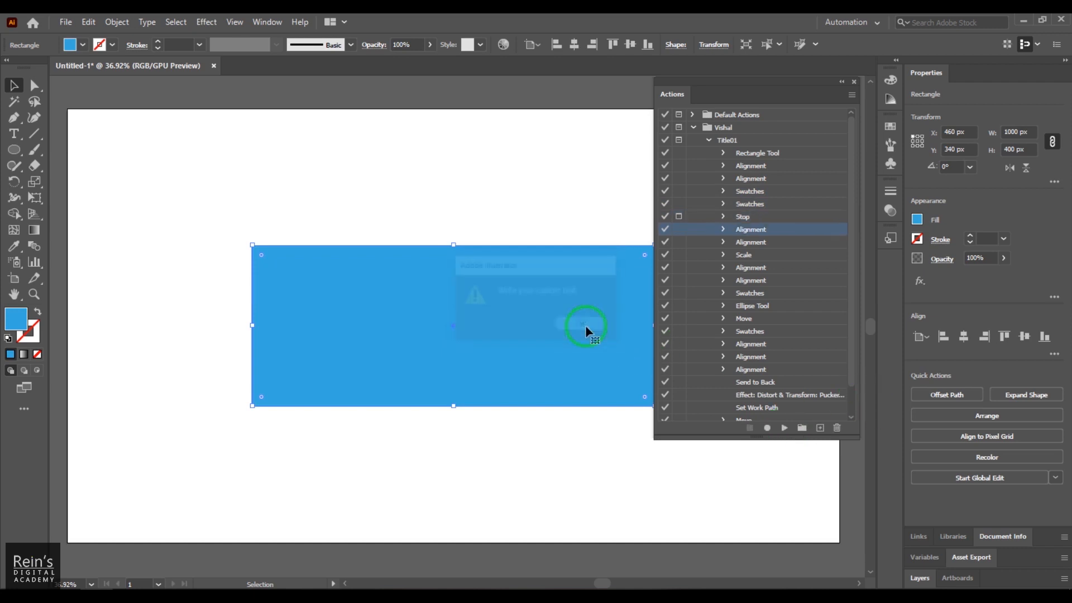
# Add the point text "REINS" above the blue rectangle and select it as an object
pyautogui.click(16, 137)
pyautogui.click(360, 176)
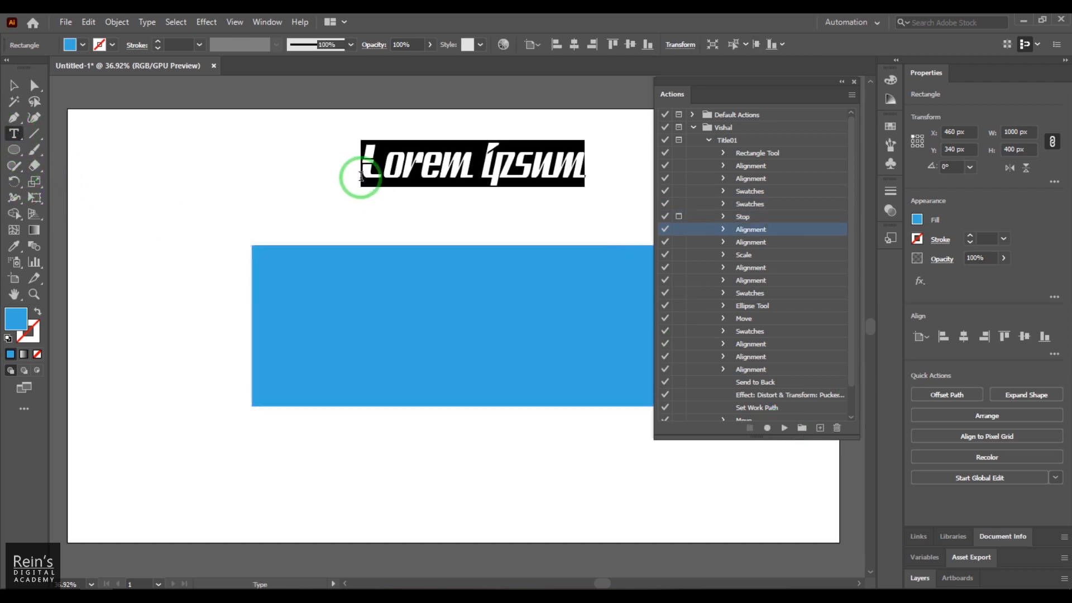
pyautogui.write('REINS')
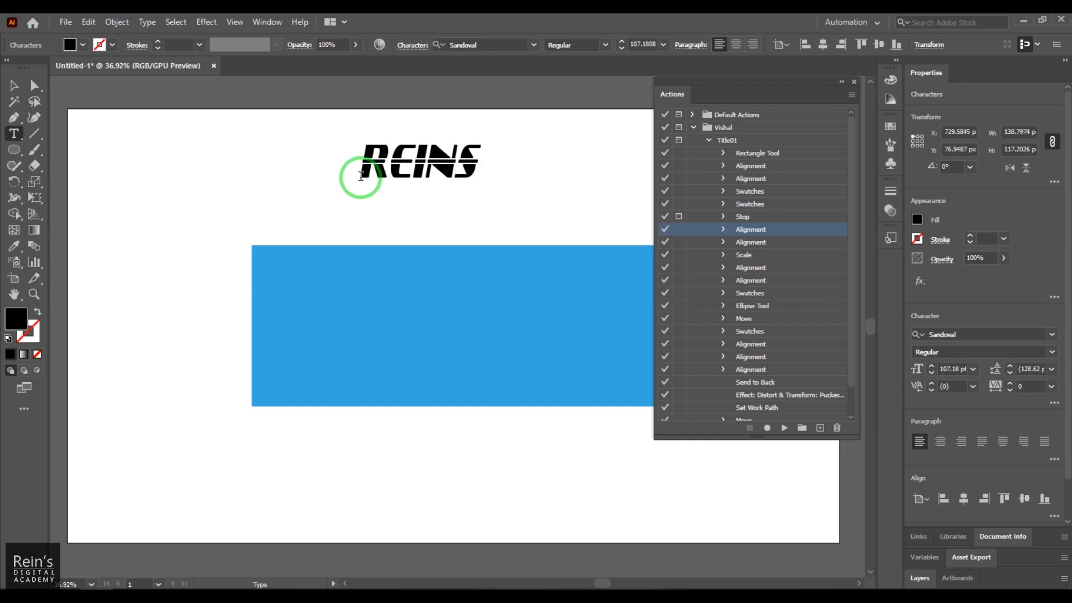
pyautogui.click(14, 85)
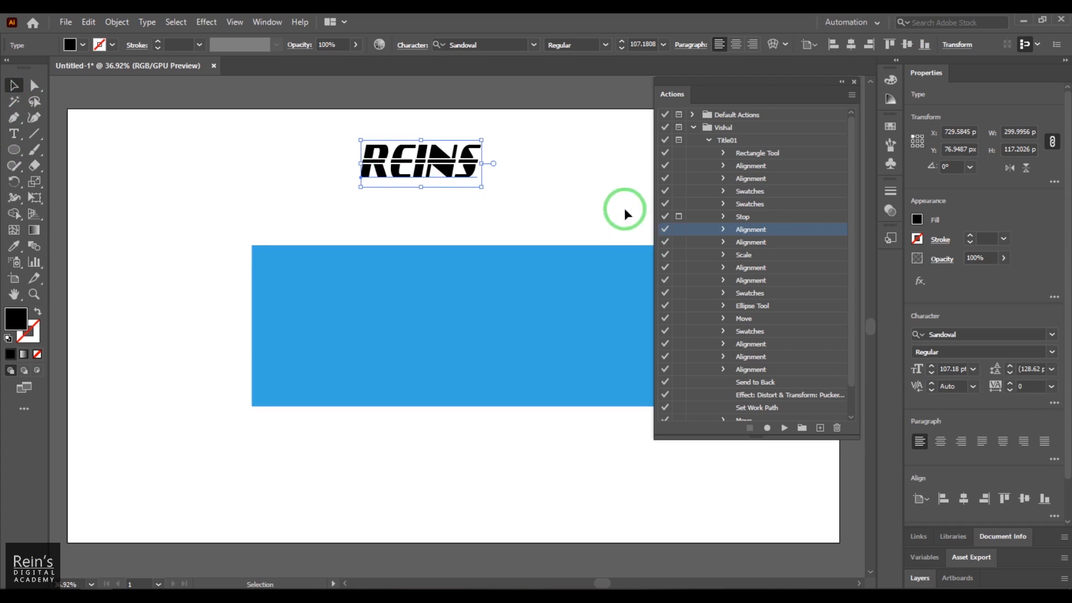
# Resume the action after its Stop step and strongly bloat the red circle with Pucker & Bloat
pyautogui.click(786, 429)
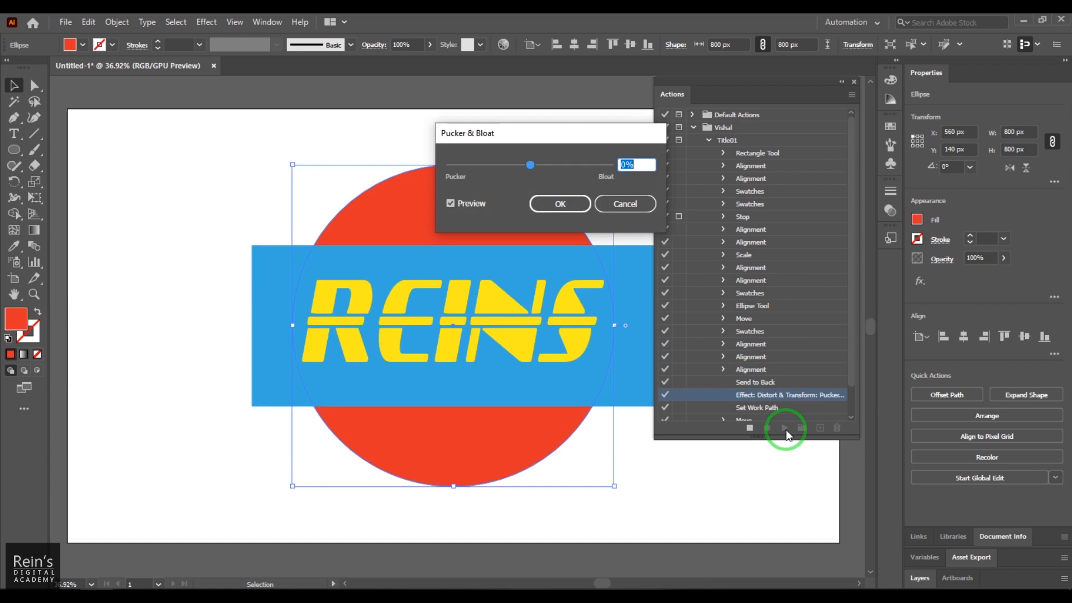
pyautogui.moveTo(530, 164)
pyautogui.mouseDown()
pyautogui.moveTo(504, 165)
pyautogui.moveTo(515, 171)
pyautogui.mouseUp()
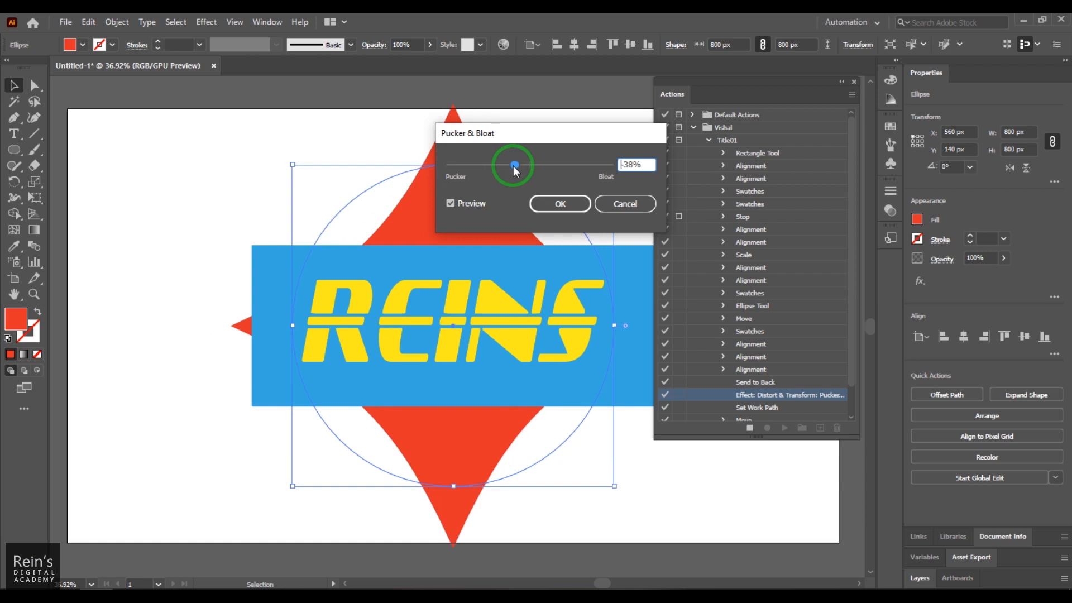
pyautogui.moveTo(515, 171); pyautogui.dragTo(575, 166)
pyautogui.click(565, 205)
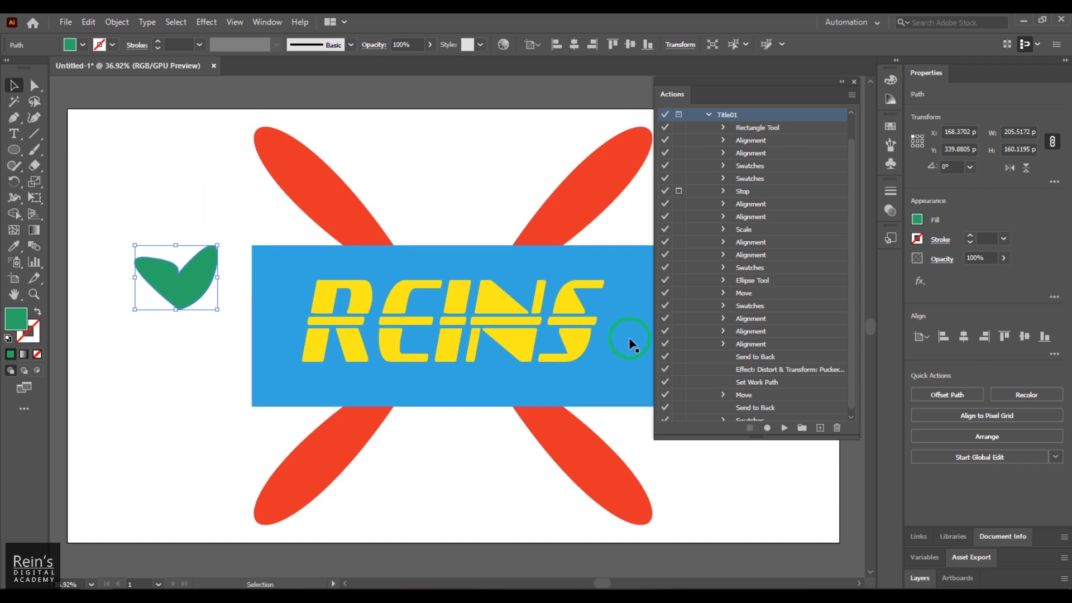
# Collapse the recorded steps of Title01 and select the action
pyautogui.click(748, 280)
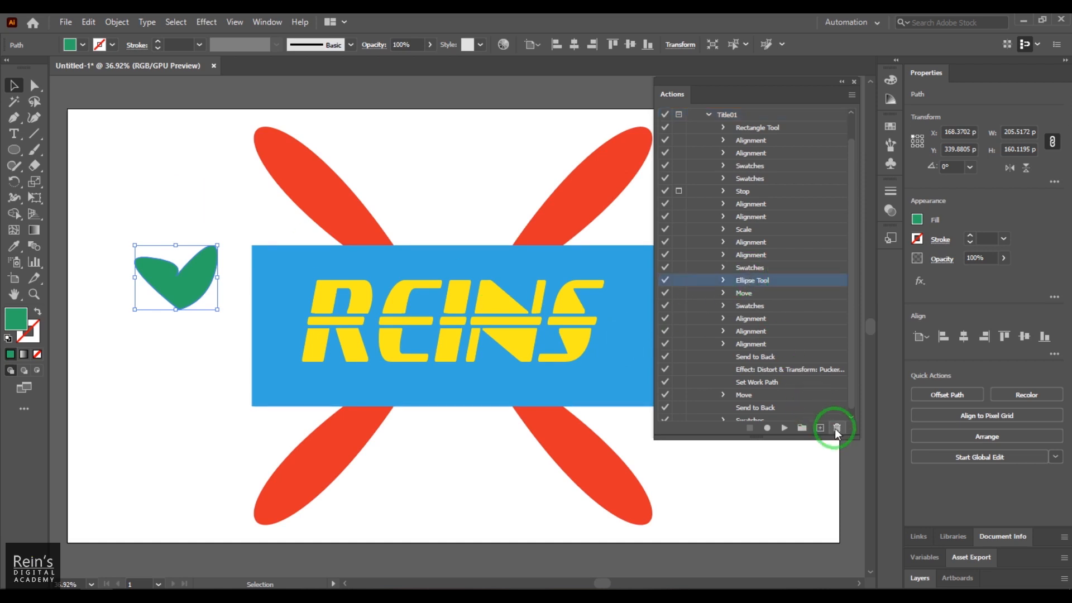
pyautogui.click(751, 268)
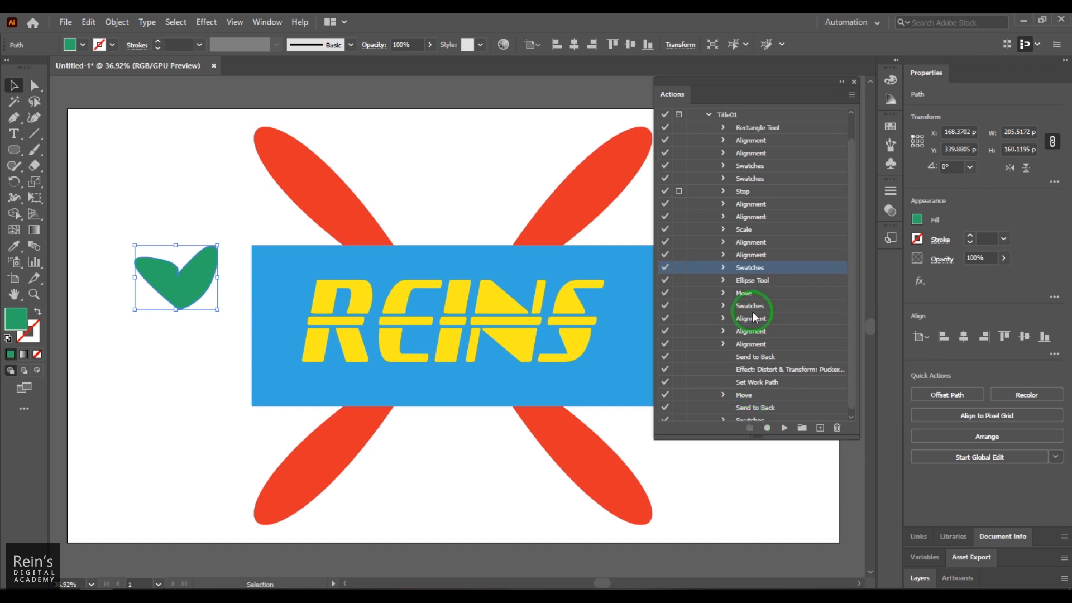
pyautogui.click(707, 116)
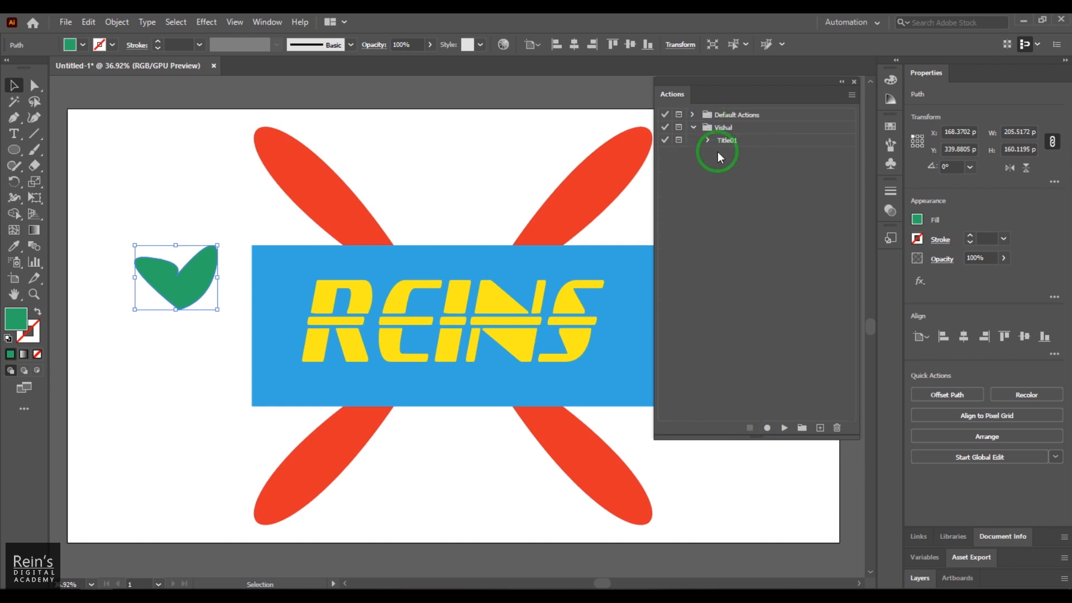
pyautogui.click(730, 143)
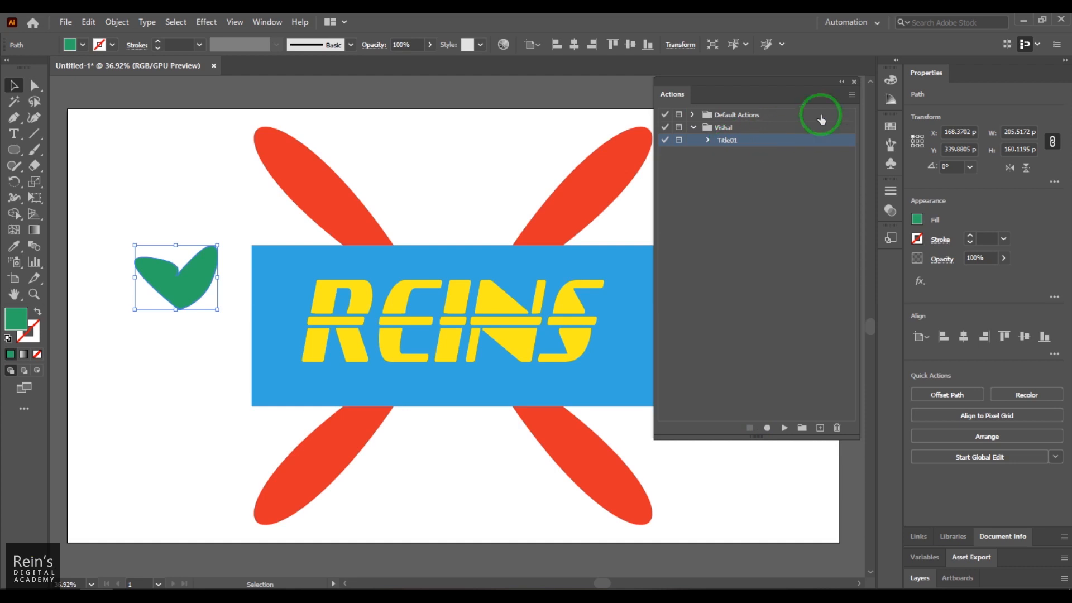
# Show the actions in Button Mode, return them to the list display and expand the steps of Title01
pyautogui.click(852, 95)
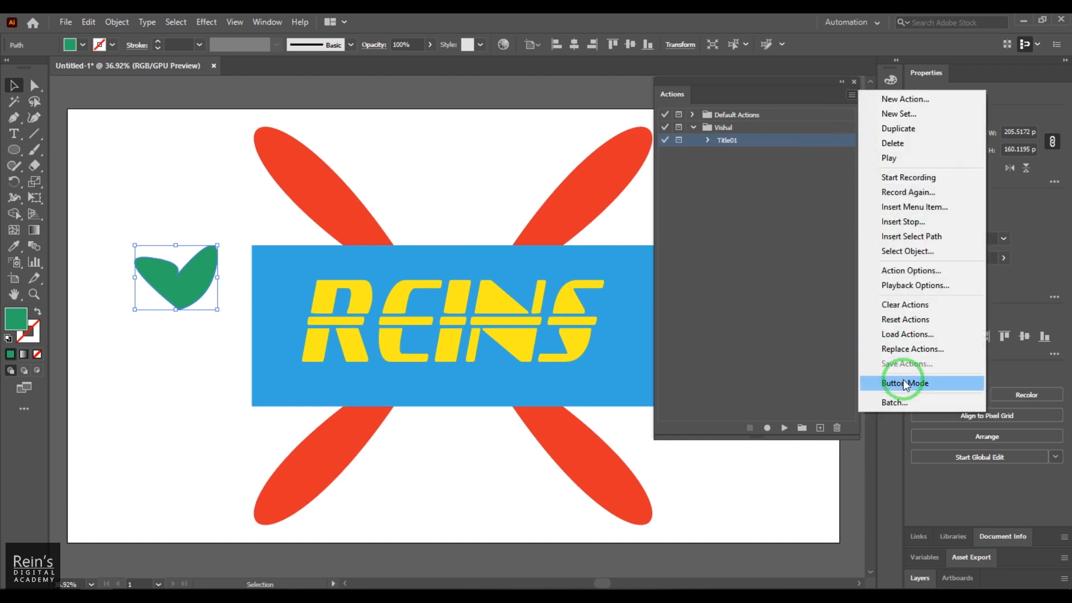
pyautogui.click(874, 383)
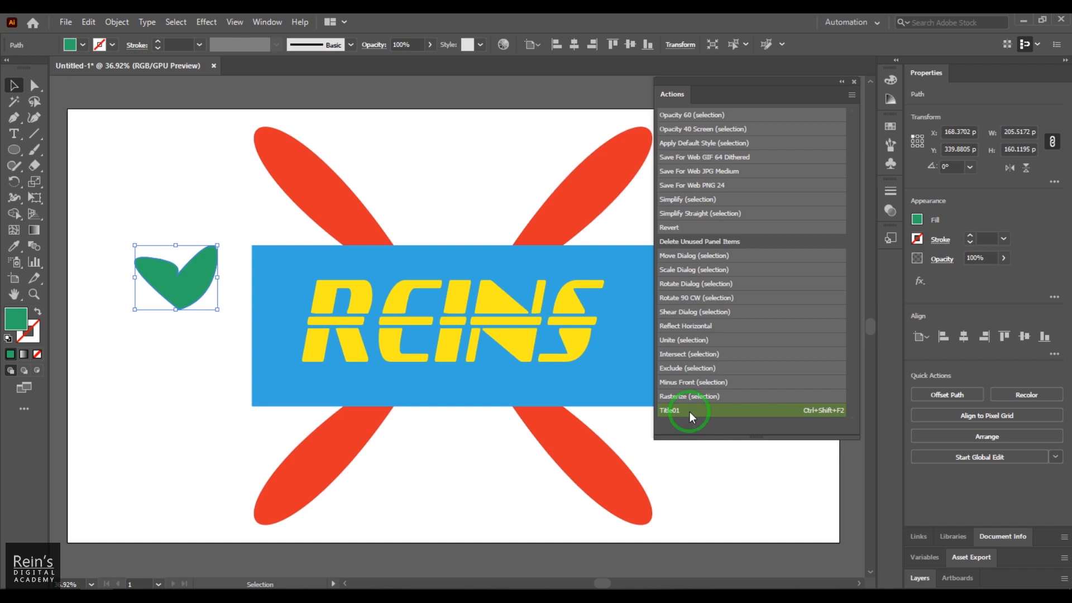
pyautogui.click(852, 95)
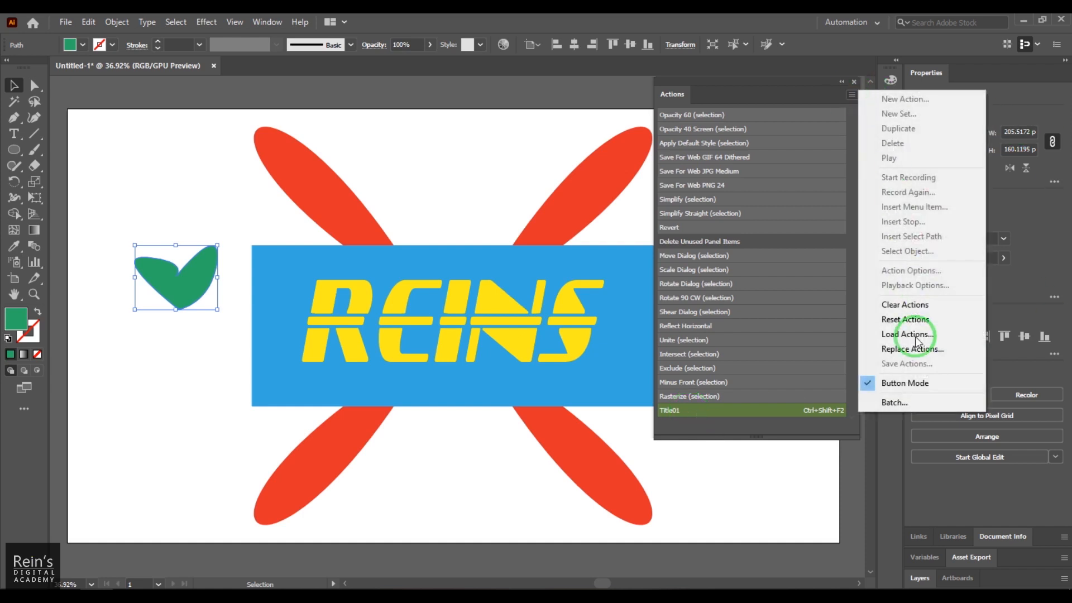
pyautogui.click(916, 385)
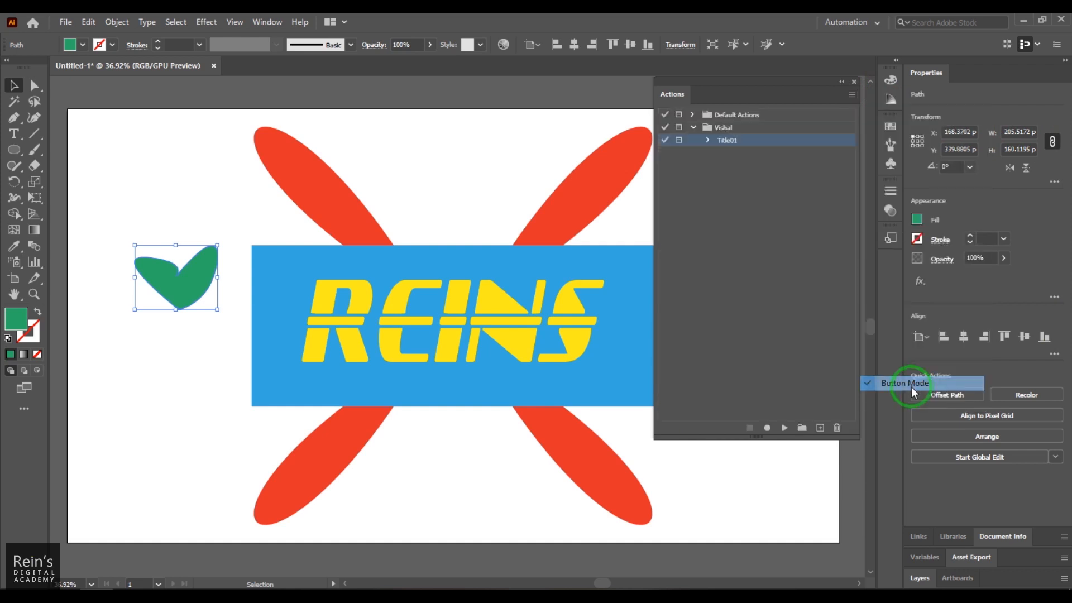
pyautogui.click(707, 140)
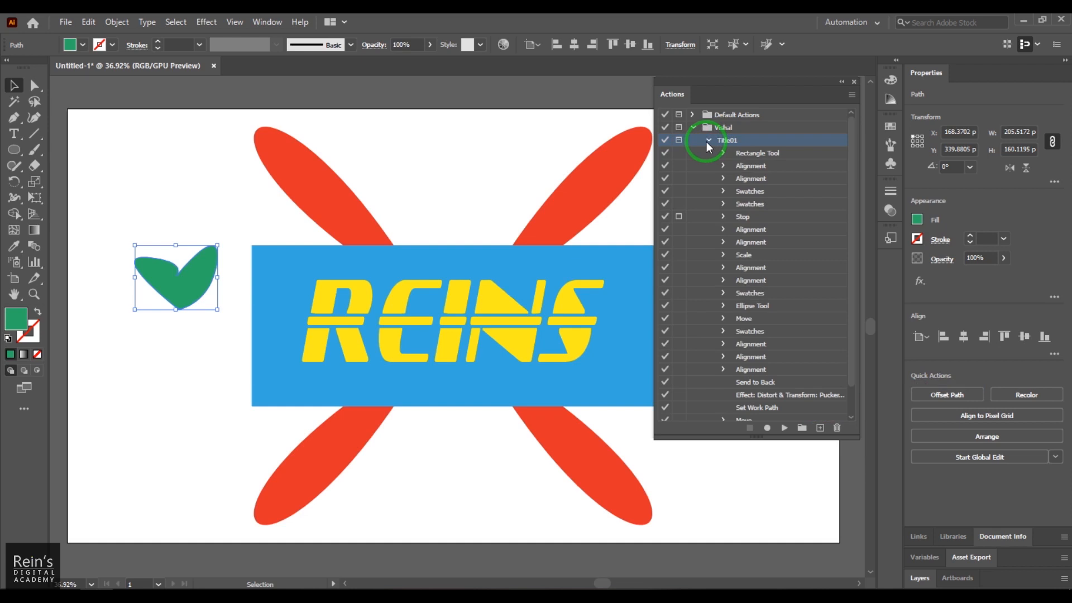